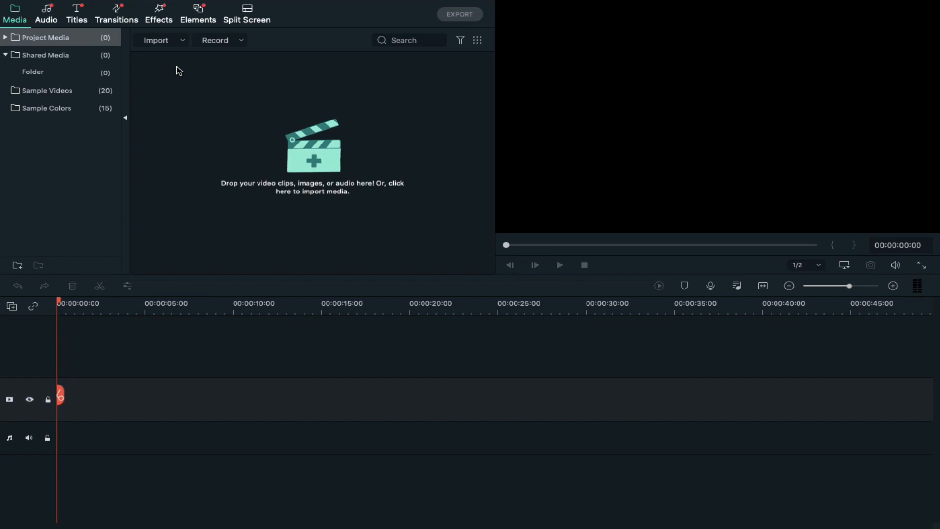
Step: Look through the sample videos, the sample colors and the audio library, including its Filmstock section
left_click(63, 90)
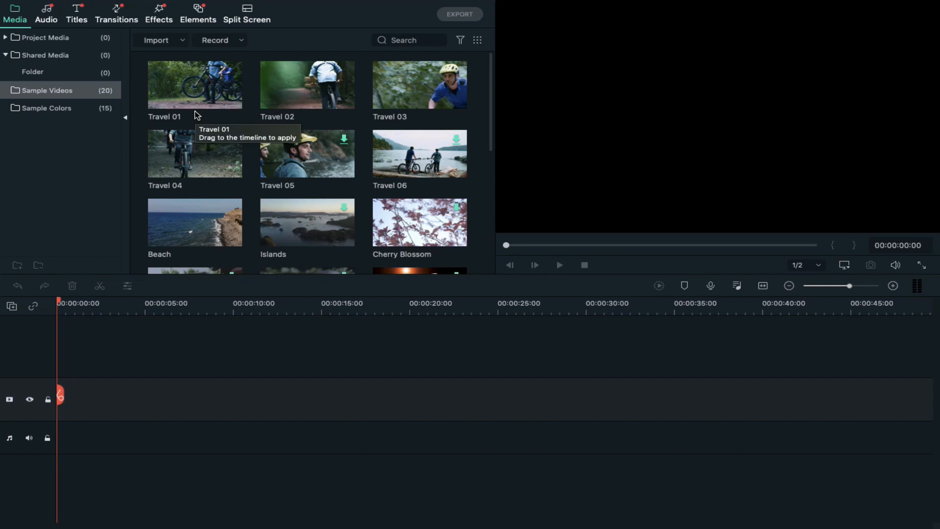
left_click(62, 109)
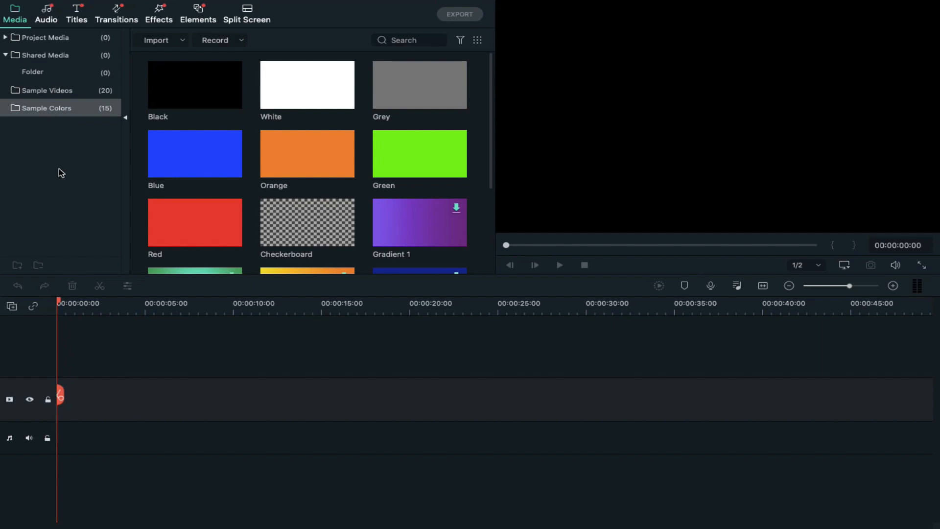
left_click(49, 20)
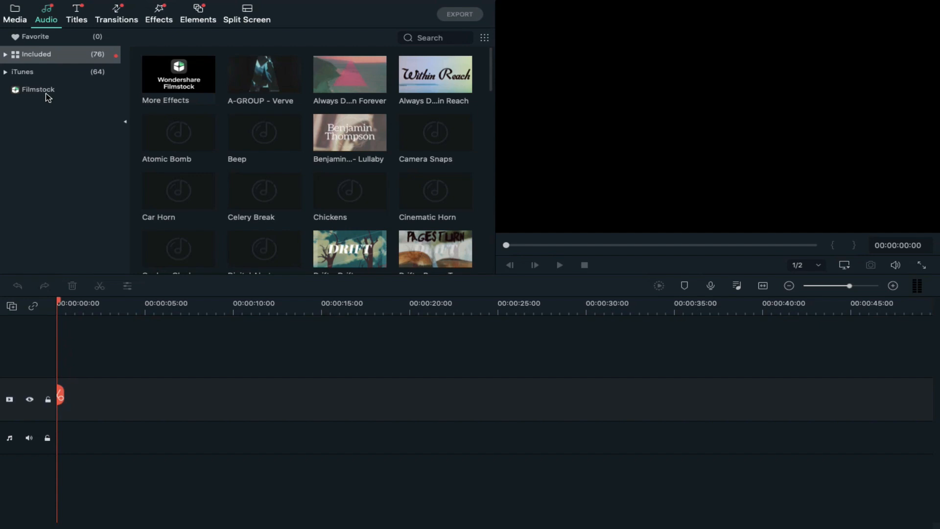
left_click(48, 94)
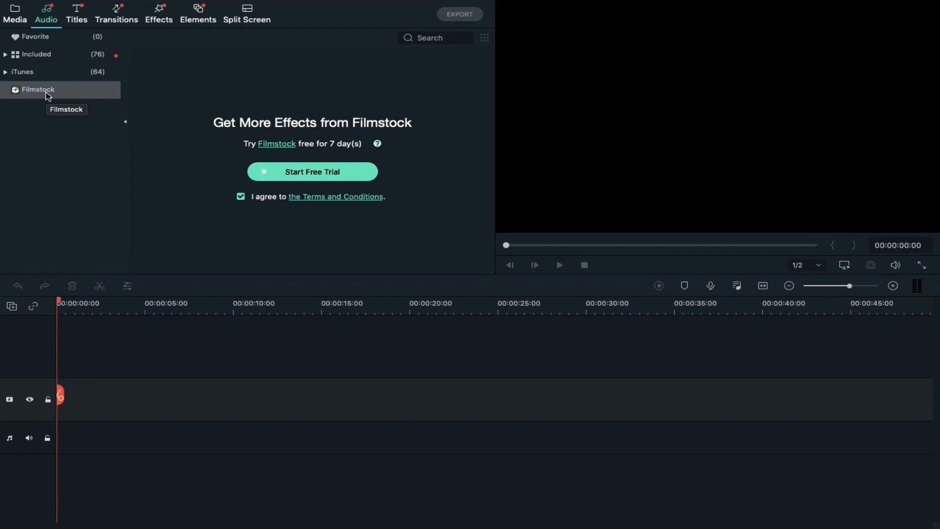
Step: Browse the title templates and preview the Callout 2 title
left_click(82, 18)
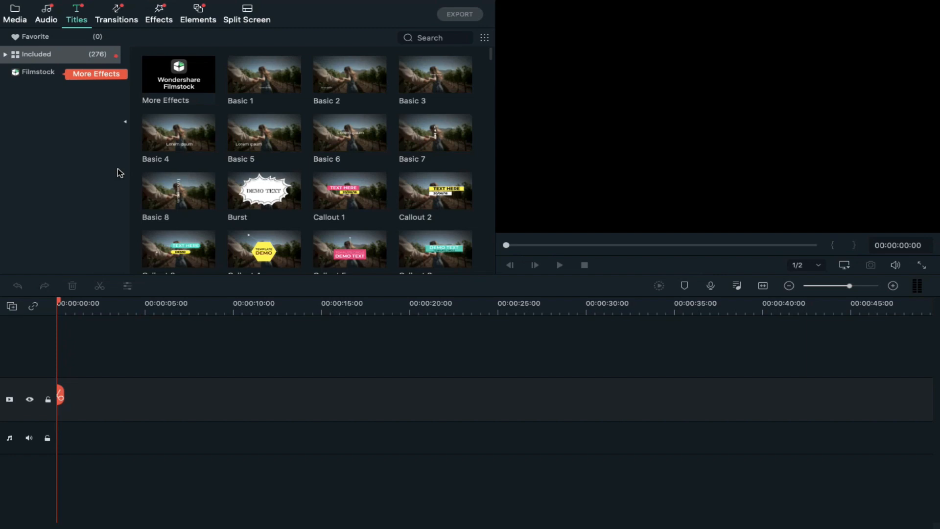
scroll(338, 203, "down", 3)
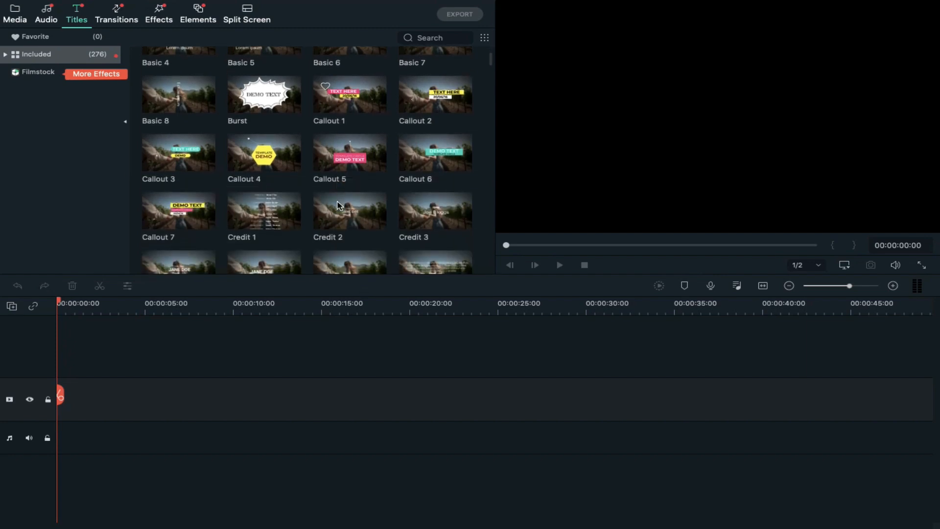
scroll(338, 205, "up", 2)
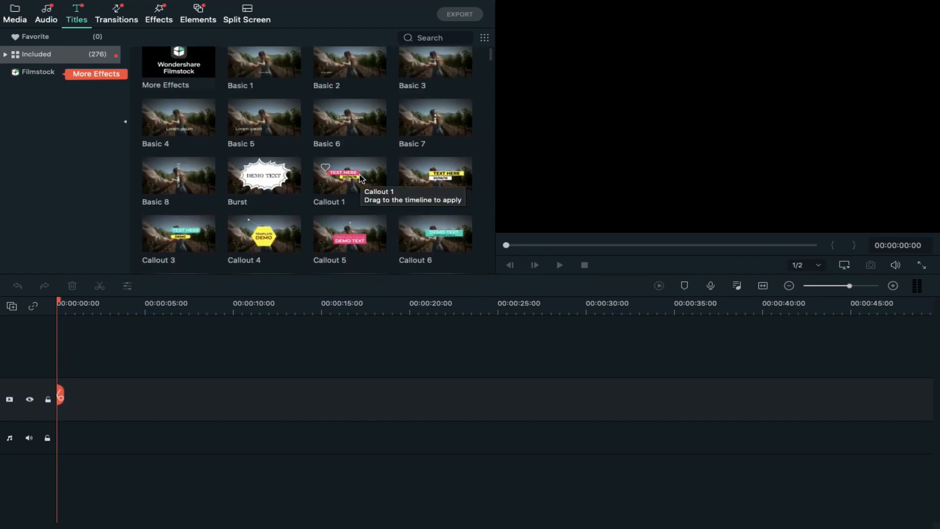
left_click(427, 175)
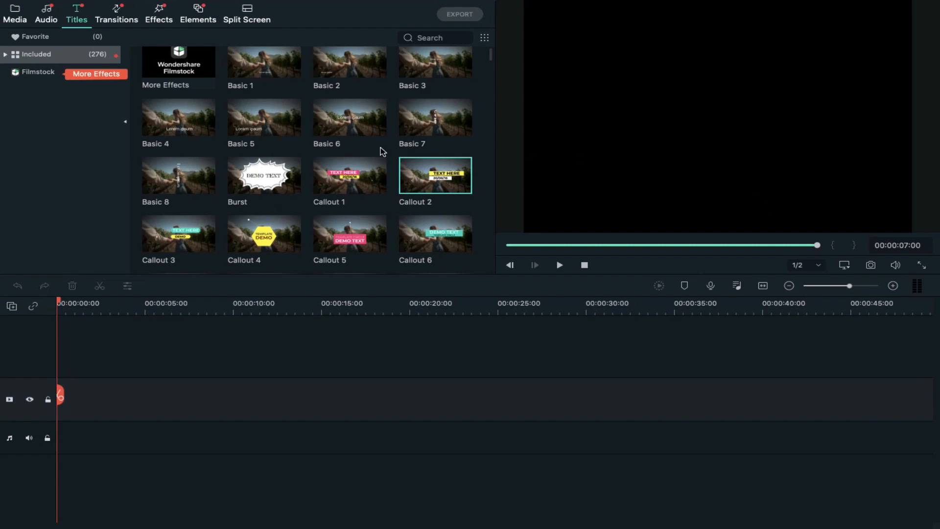
Step: Look over the transitions, then browse the effects and preview the Beautifu Memories effect
left_click(119, 9)
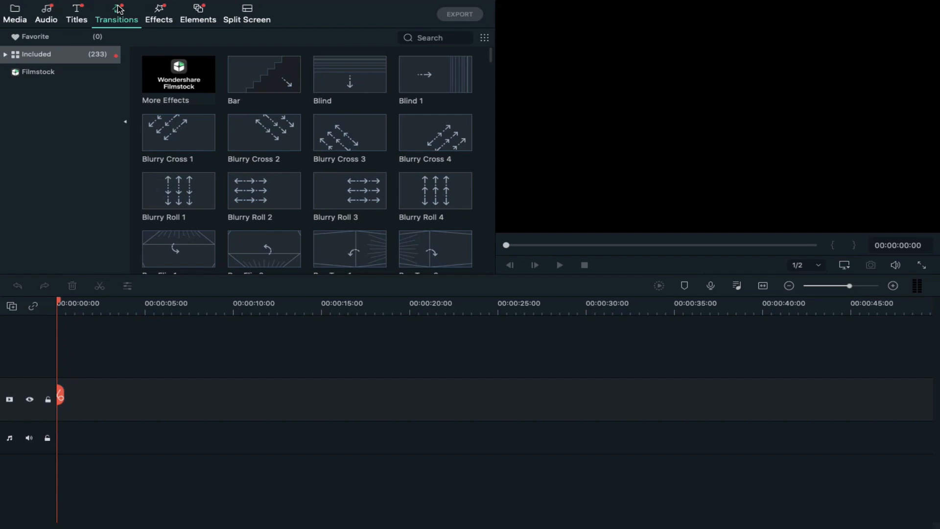
left_click(155, 20)
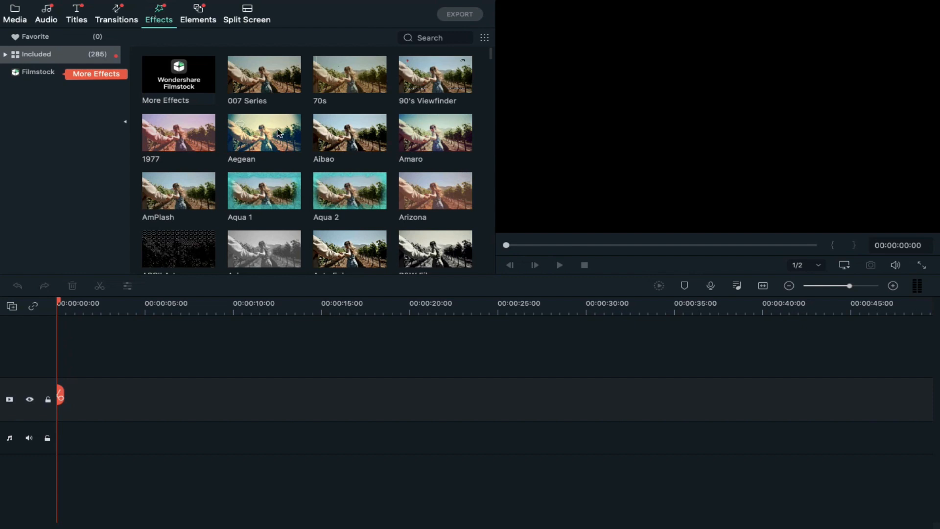
scroll(277, 128, "down", 3)
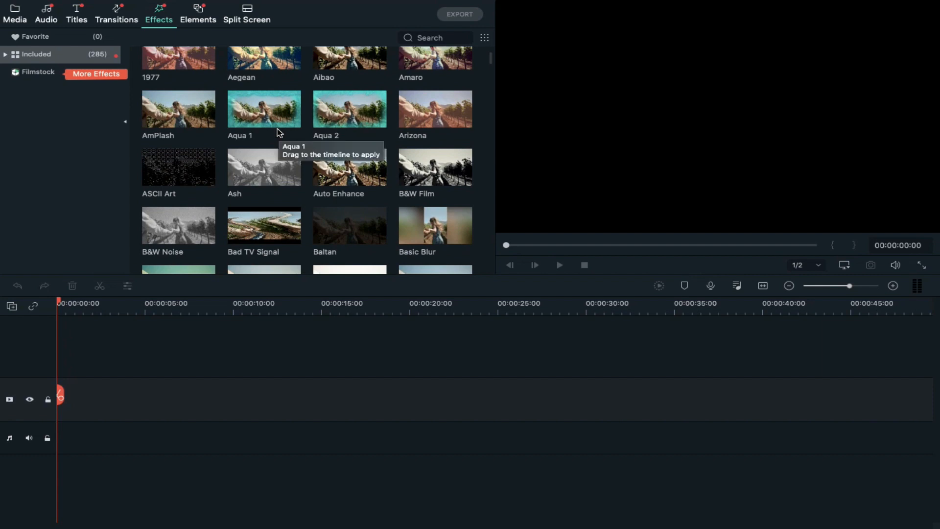
scroll(277, 128, "down", 2)
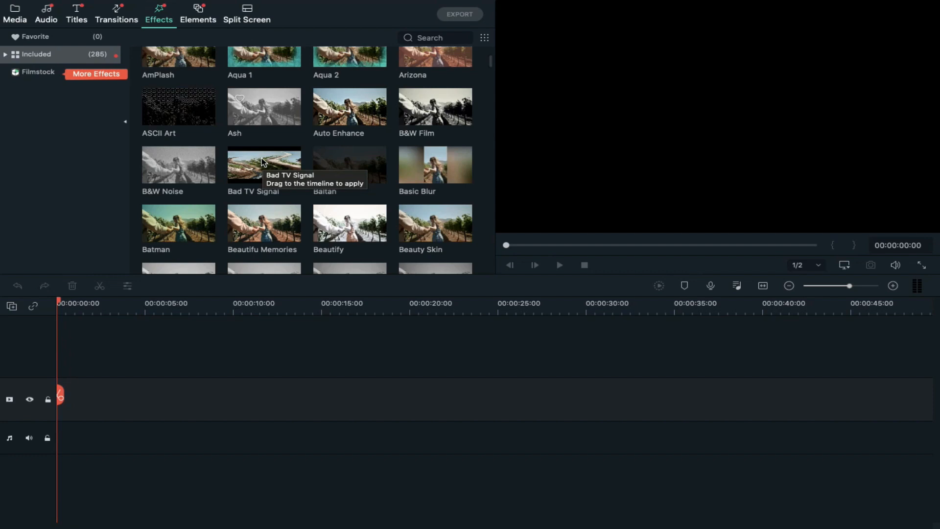
left_click(264, 224)
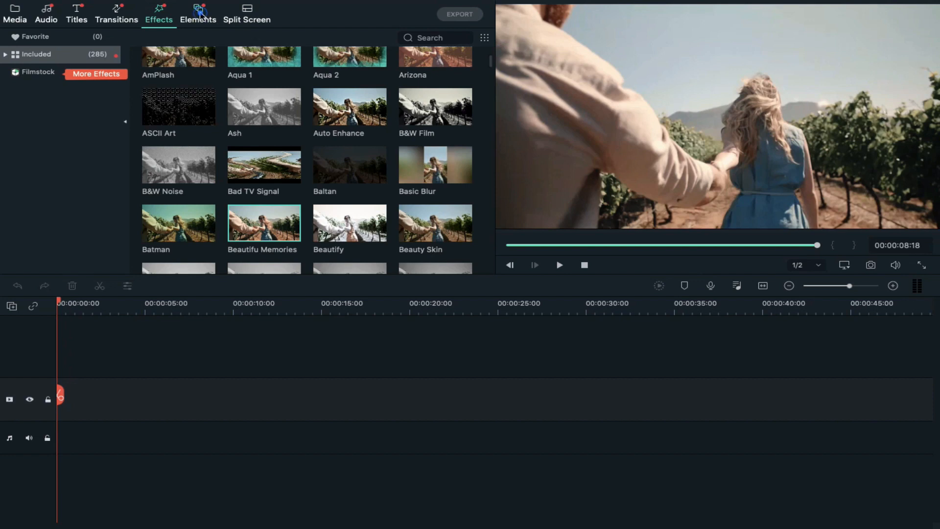
Step: Preview the Vintage badge among the elements and look over the split screen layouts
left_click(200, 15)
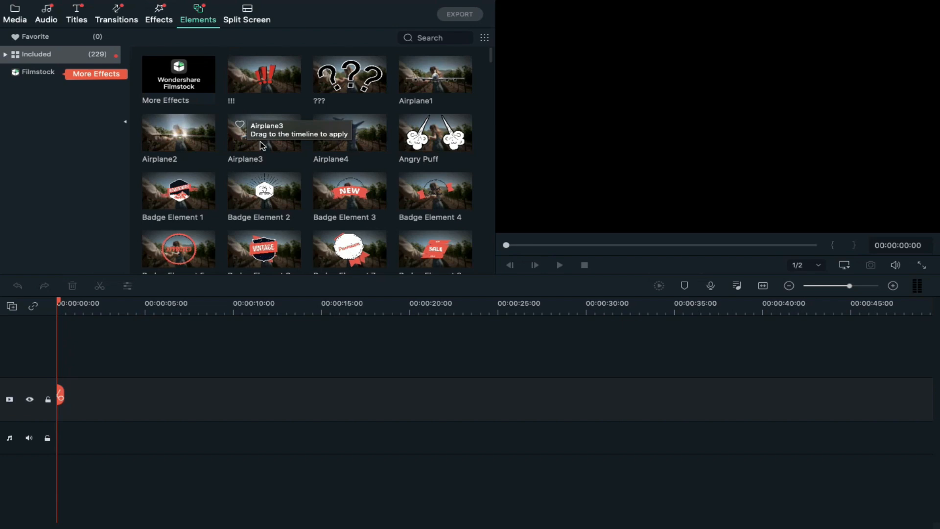
left_click(277, 244)
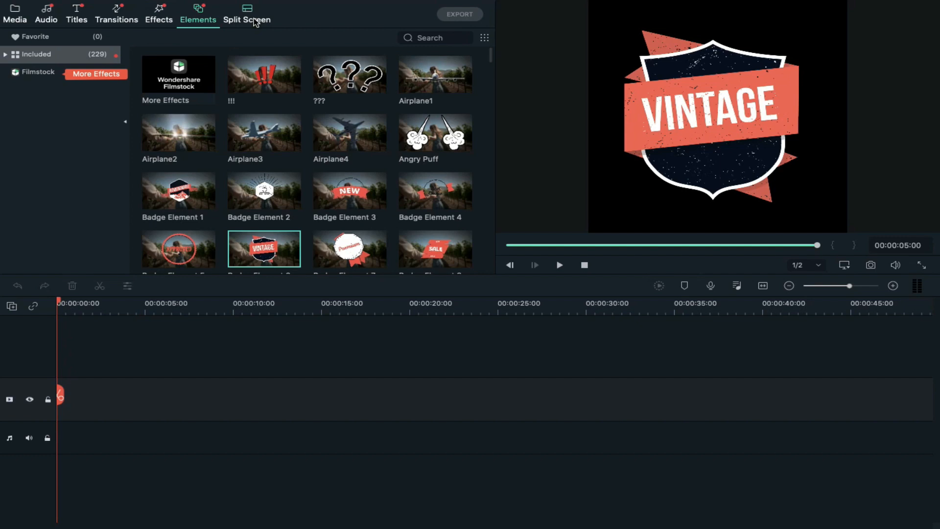
left_click(254, 22)
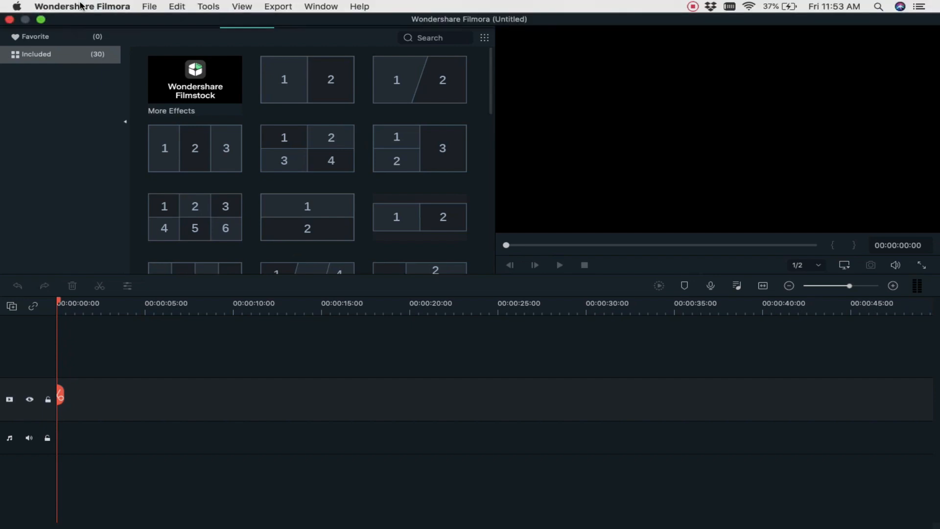
Step: Open the program preferences and examine the appearance modes in the general settings
left_click(80, 6)
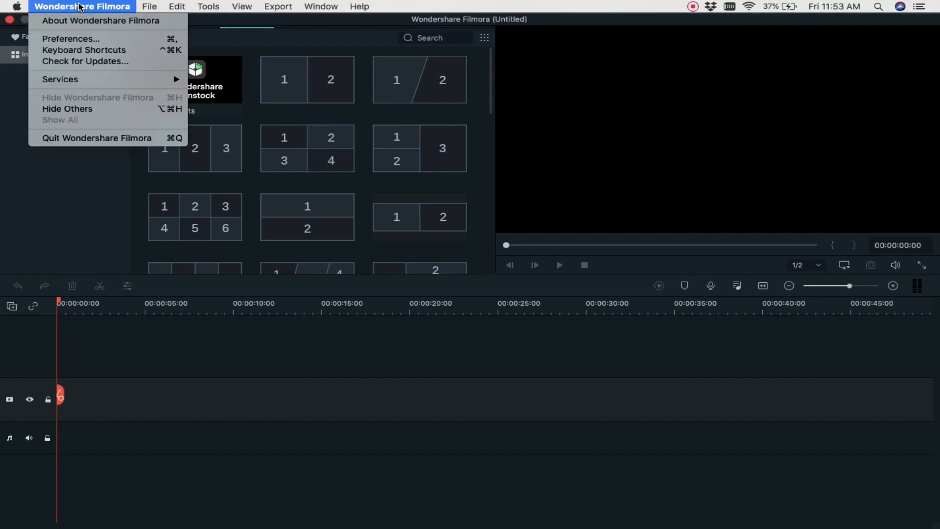
left_click(76, 38)
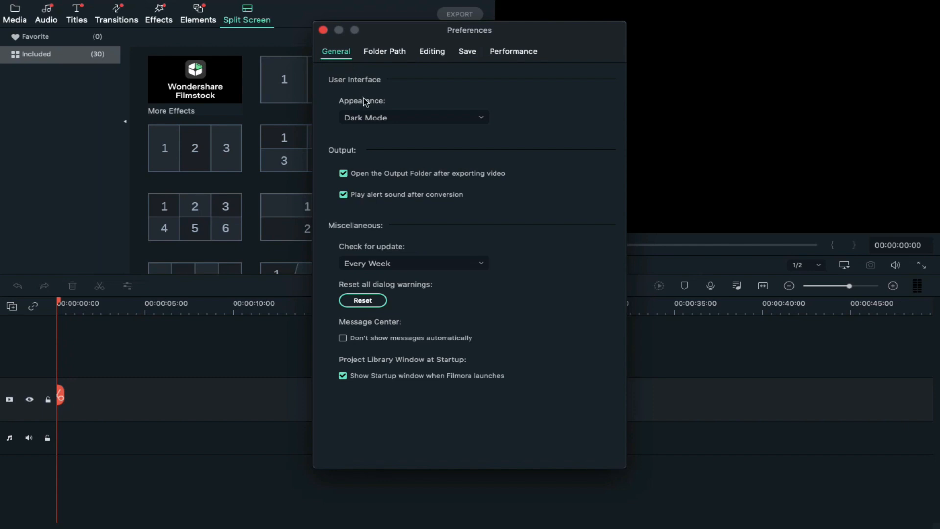
left_click(392, 126)
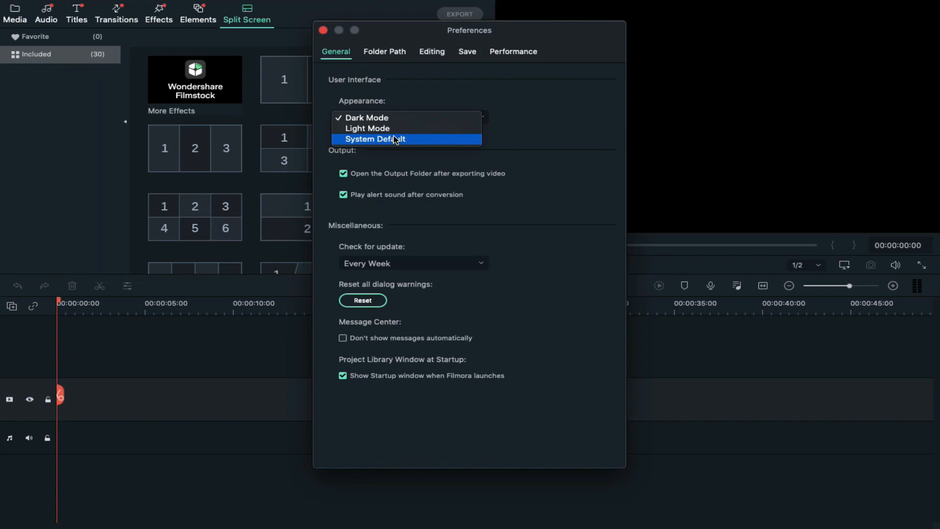
left_click(564, 118)
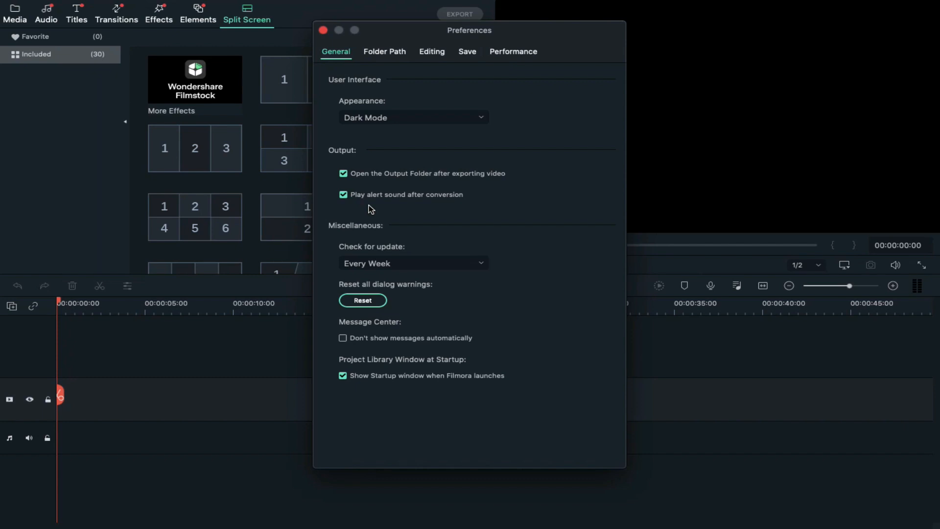
Step: Examine the folder path preferences and the editing defaults, including the unit choices for photo duration
left_click(391, 53)
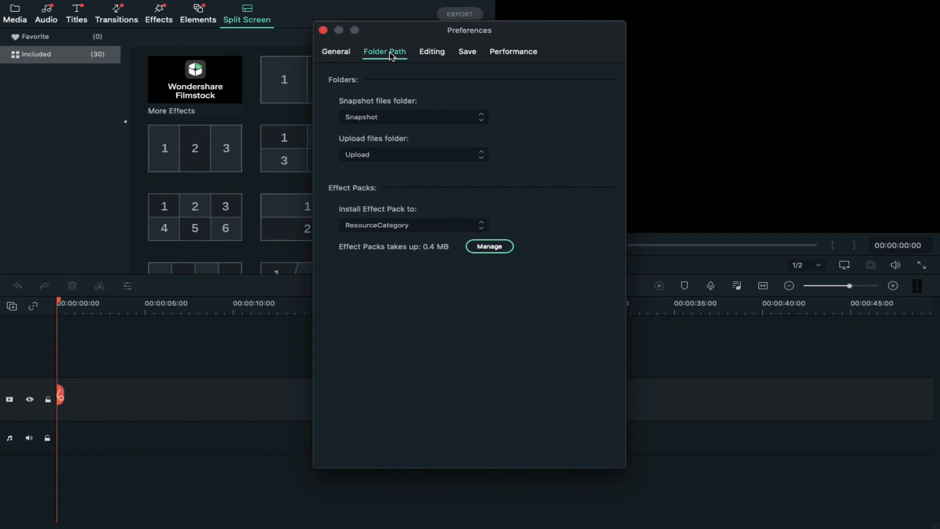
left_click(430, 53)
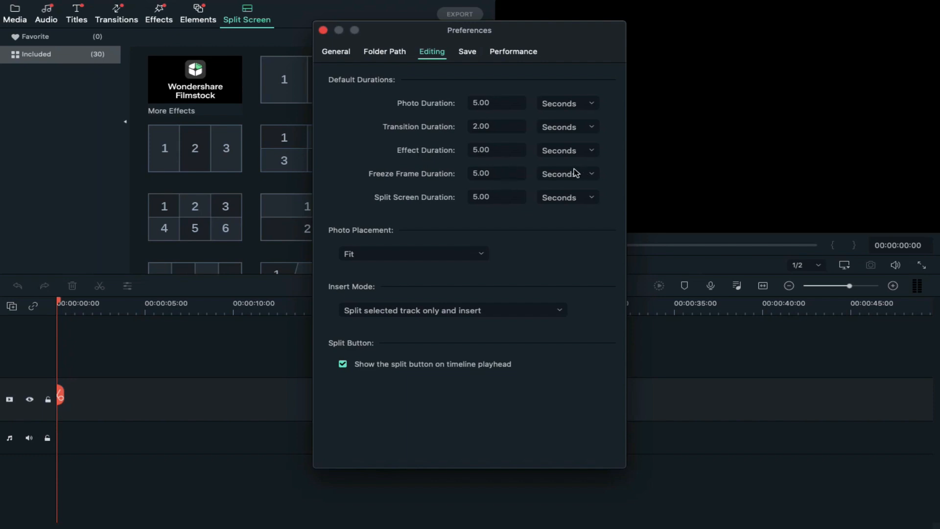
left_click(592, 106)
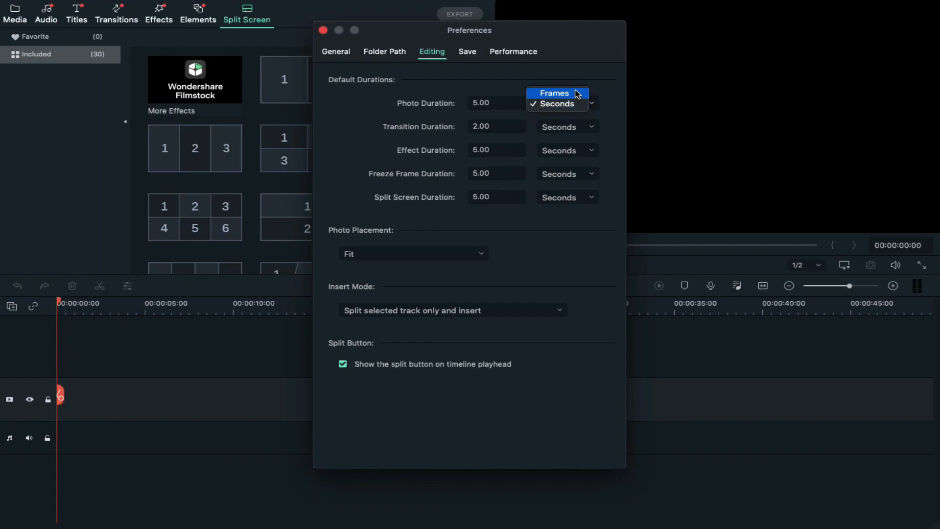
left_click(578, 67)
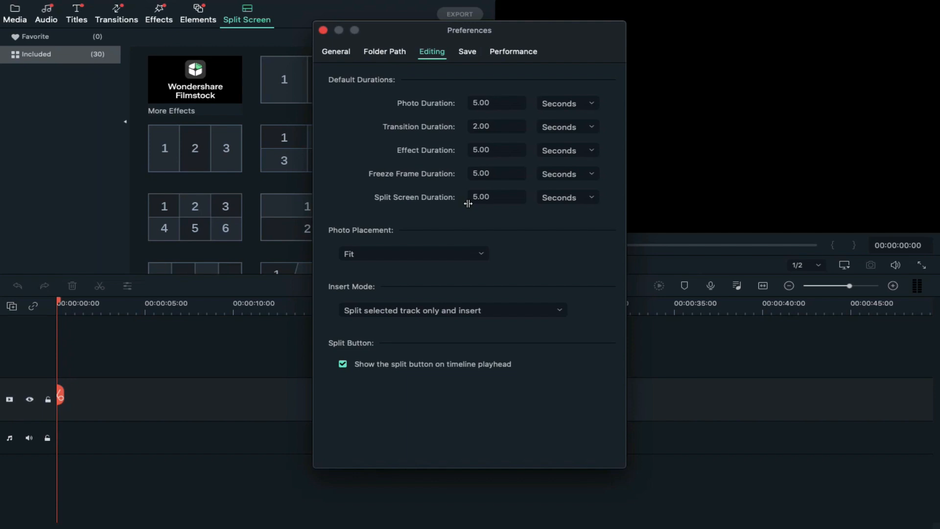
Step: Examine the automatic backup and performance preferences, then close the preferences
left_click(468, 52)
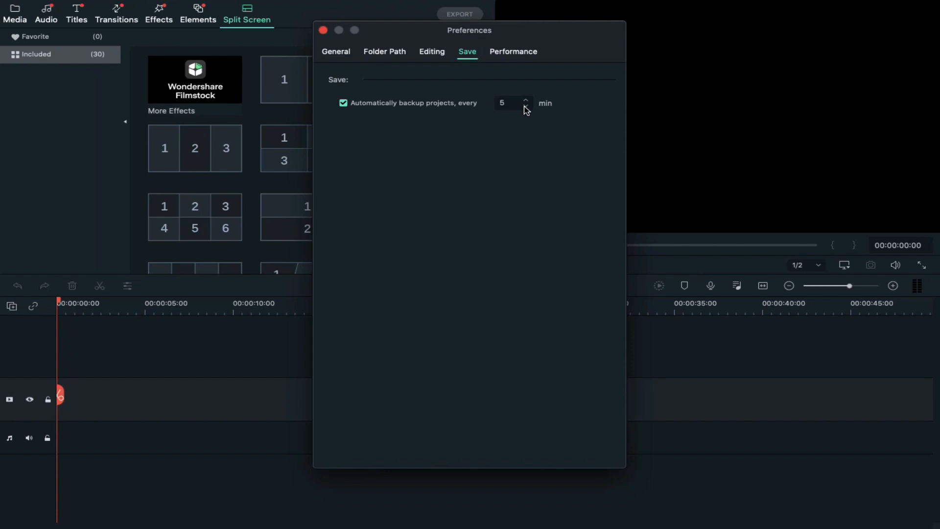
left_click(517, 53)
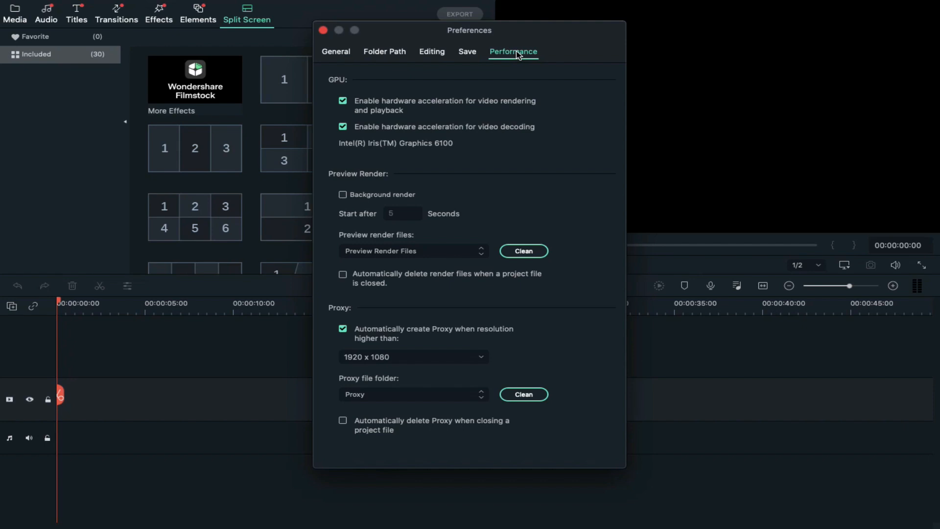
left_click(323, 30)
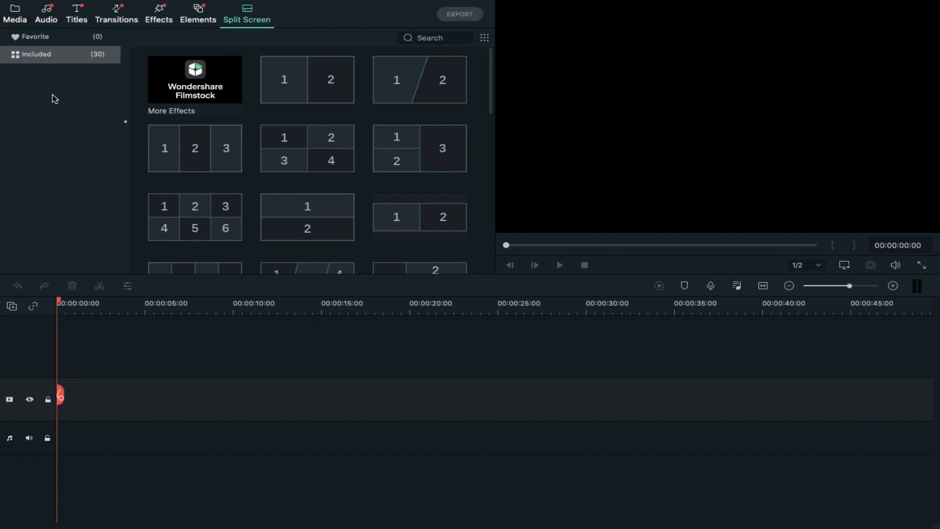
Step: Start a media import into Project Media and open the Filmora X Tutorial folder on the Desktop
left_click(18, 14)
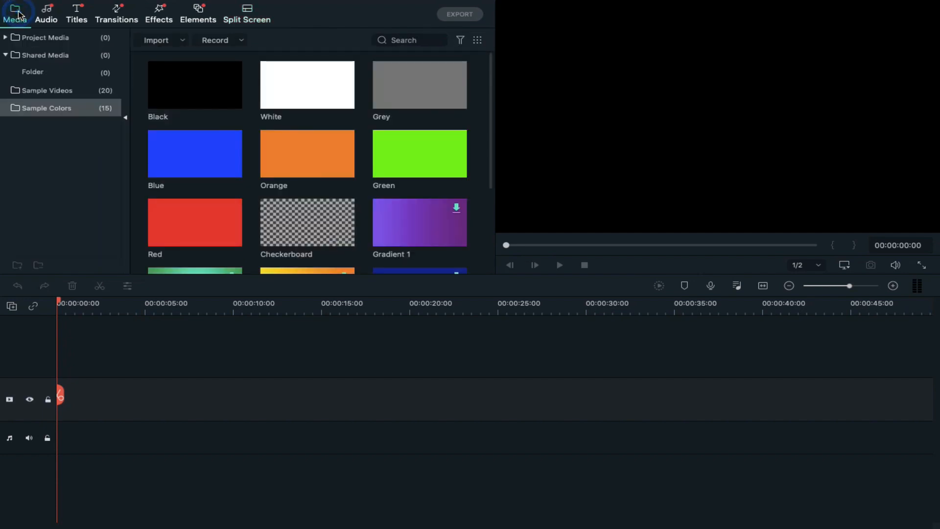
left_click(35, 38)
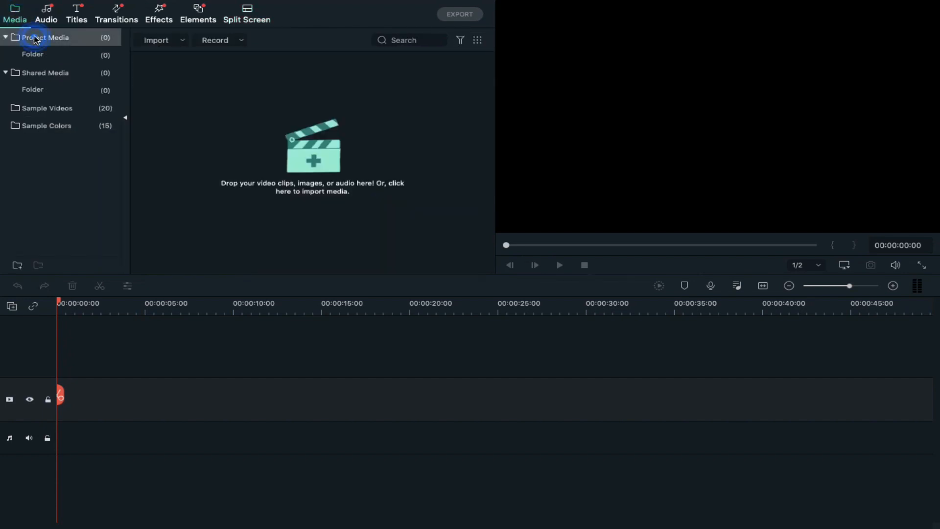
right_click(256, 140)
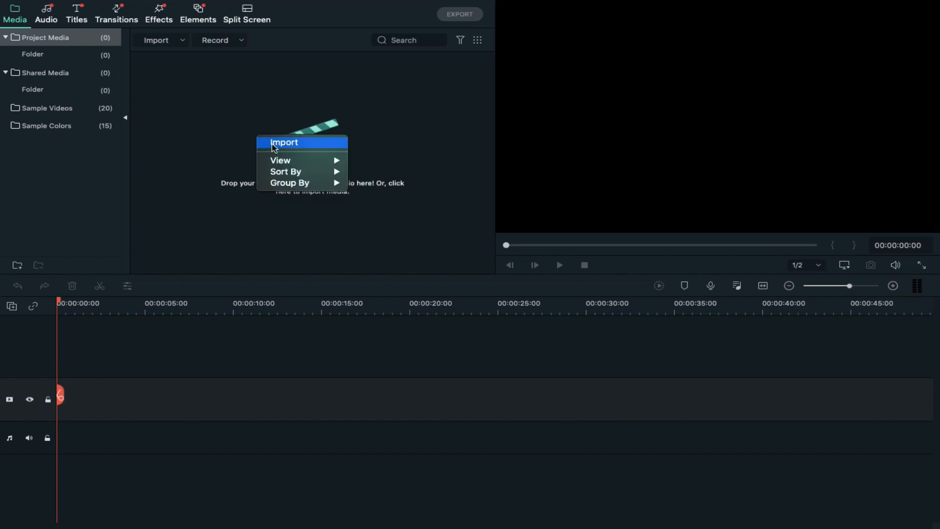
left_click(273, 147)
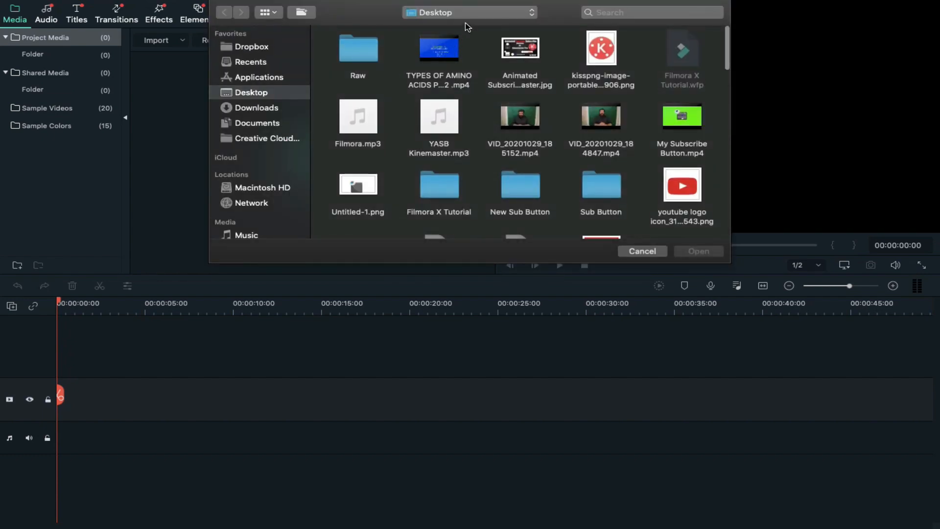
left_click(468, 15)
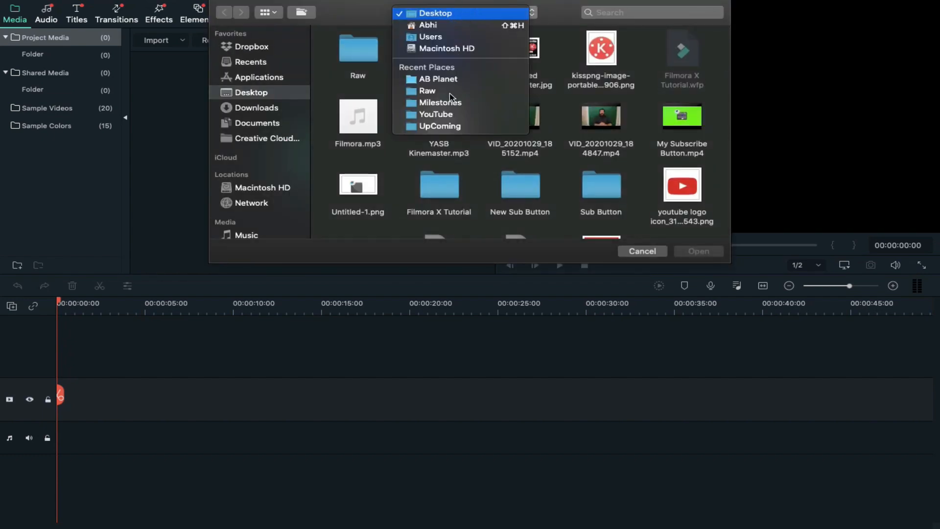
left_click(459, 166)
double_click(440, 190)
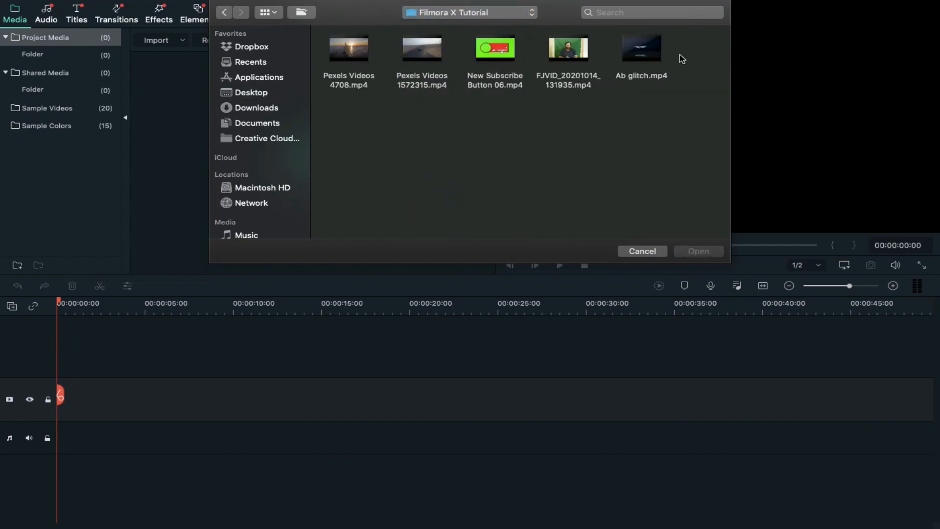
left_click(641, 48)
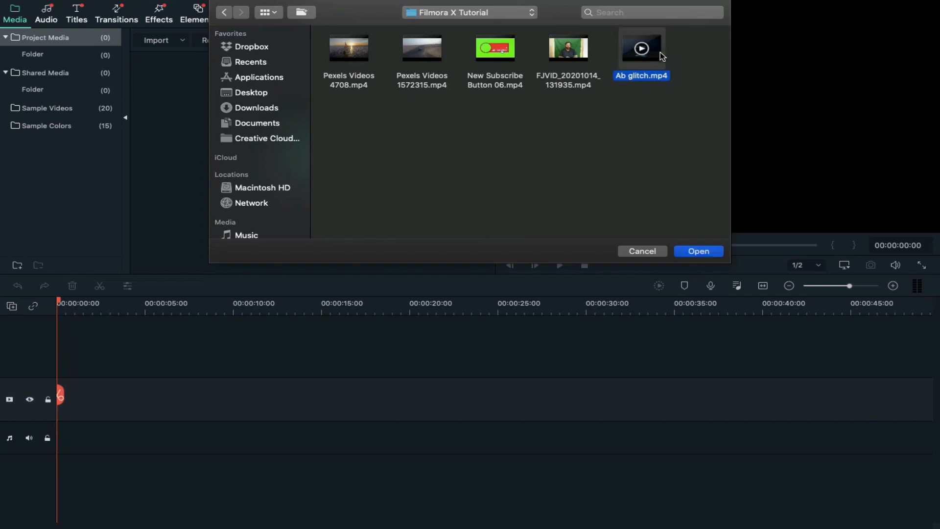
left_click(580, 54, "super")
left_click(512, 56, "super")
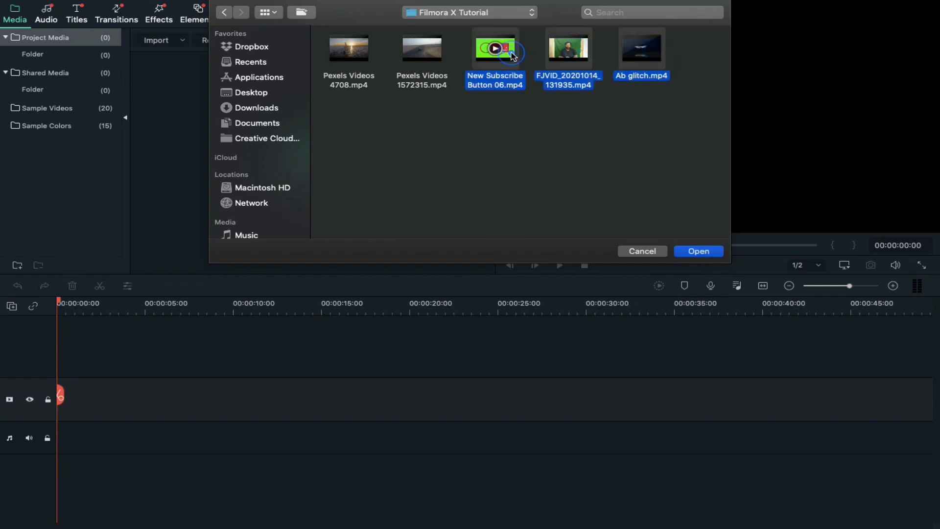
left_click(615, 131)
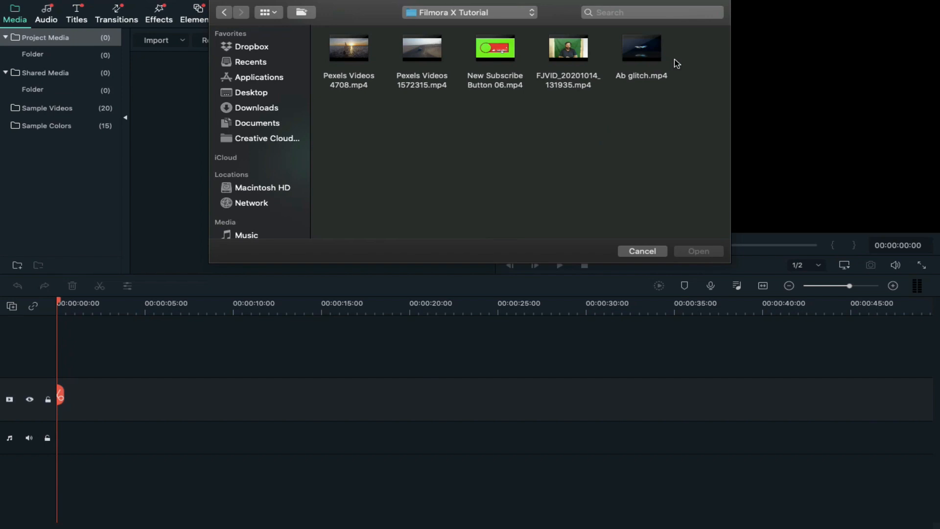
Step: Import all five video clips from the Filmora X Tutorial folder into Project Media
key("super+a")
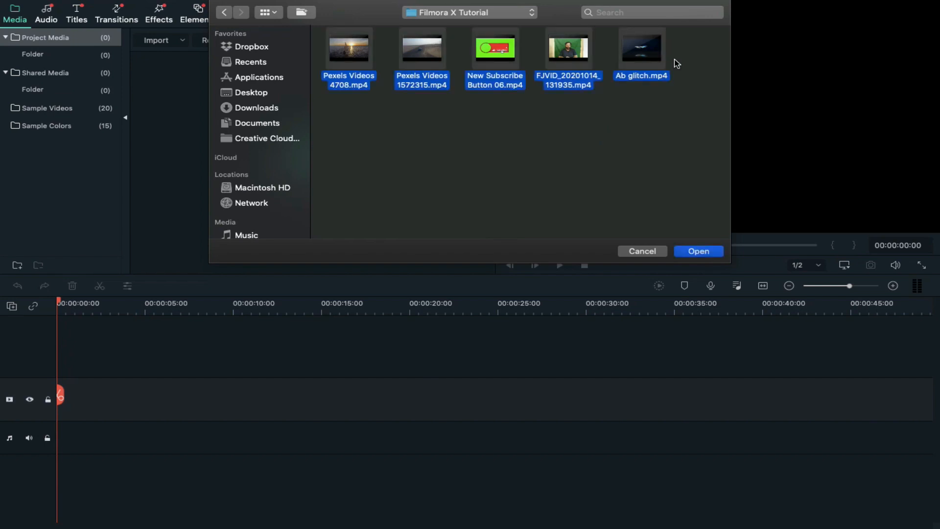
left_click(706, 253)
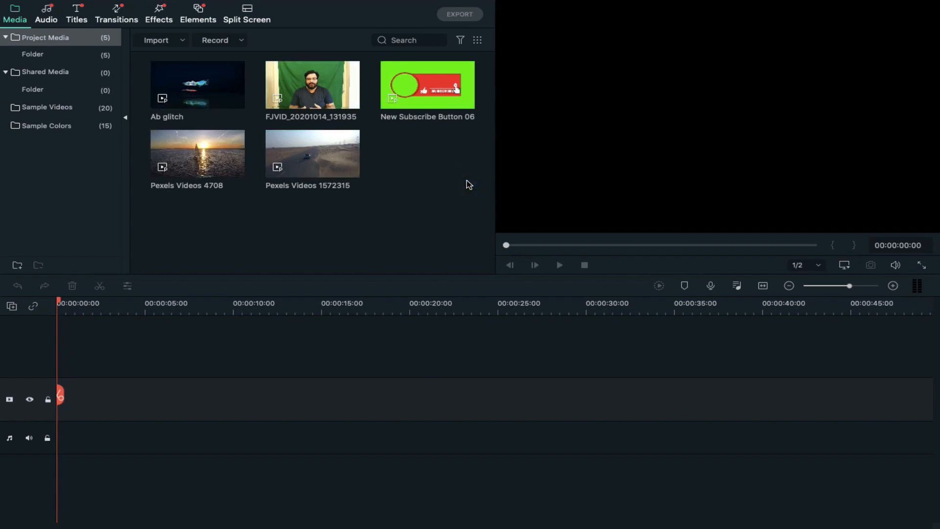
Step: Place Ab glitch, Pexels Videos 4708 and Pexels Videos 1572315 end to end on the video track, starting at 00:00:00:00
left_click(214, 88)
left_click_drag(143, 313, 56, 403)
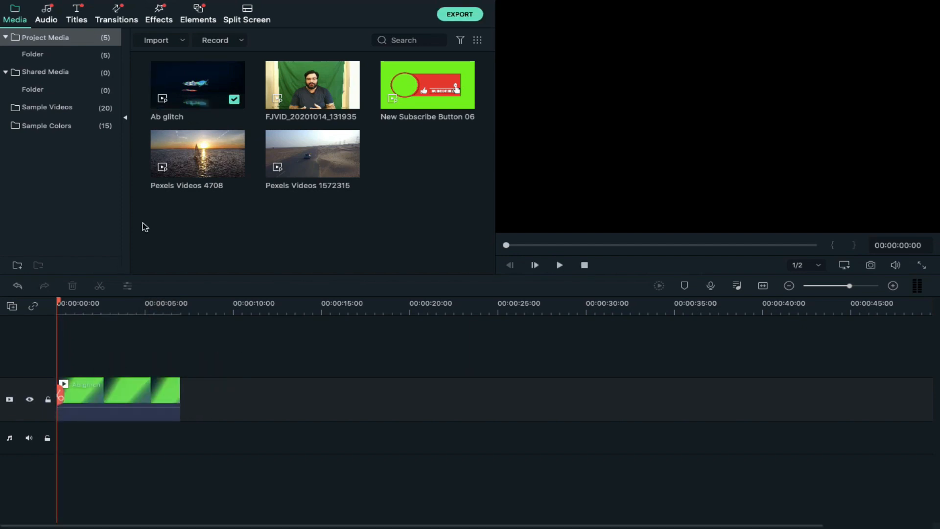
left_click(189, 165)
left_click_drag(193, 185, 181, 415)
left_click(319, 160)
left_click_drag(319, 160, 718, 392)
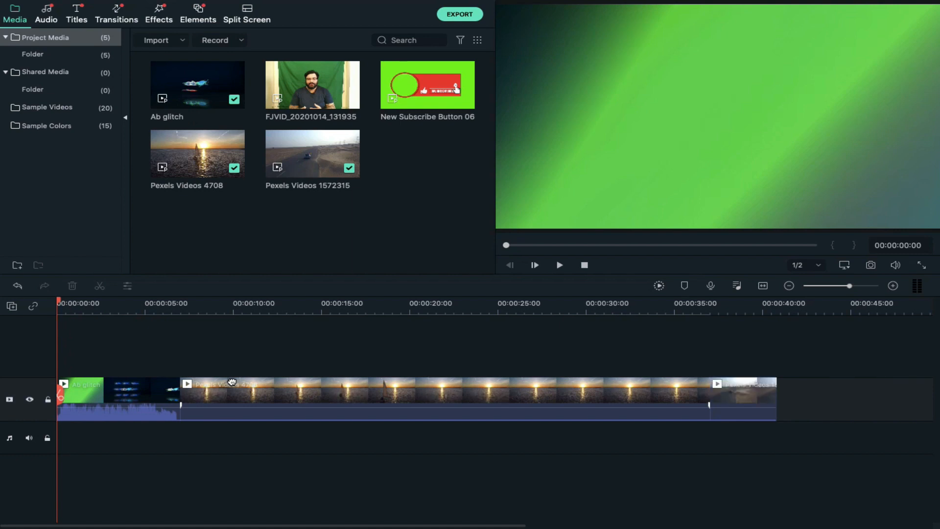
Step: Add the Box Turn 1 transition between Ab glitch and Pexels Videos 4708, and scrub through it to preview the effect
left_click(116, 21)
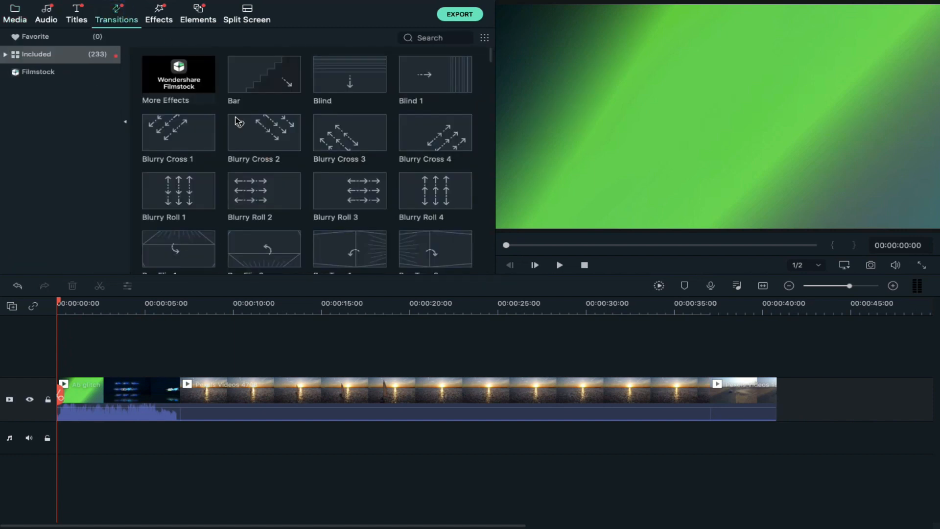
scroll(242, 219, "down", 3)
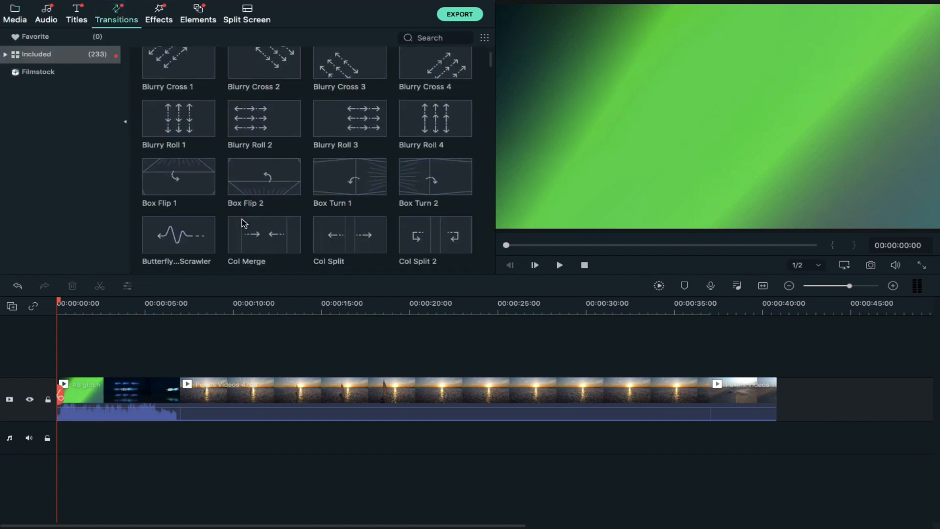
left_click(357, 182)
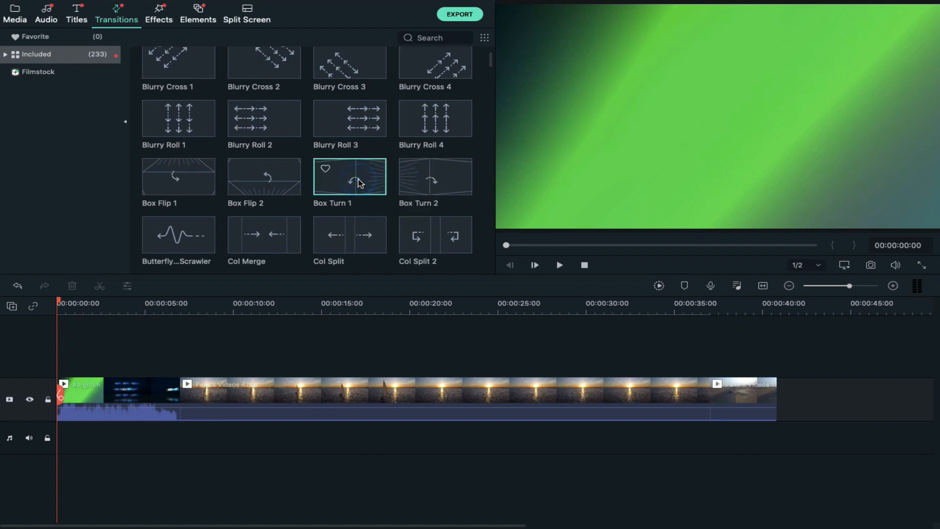
left_click_drag(360, 183, 168, 410)
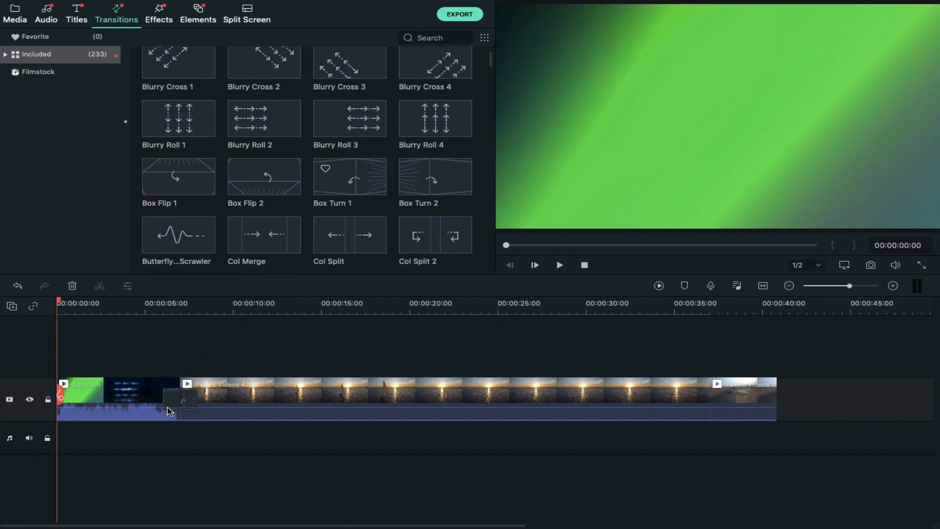
left_click(154, 306)
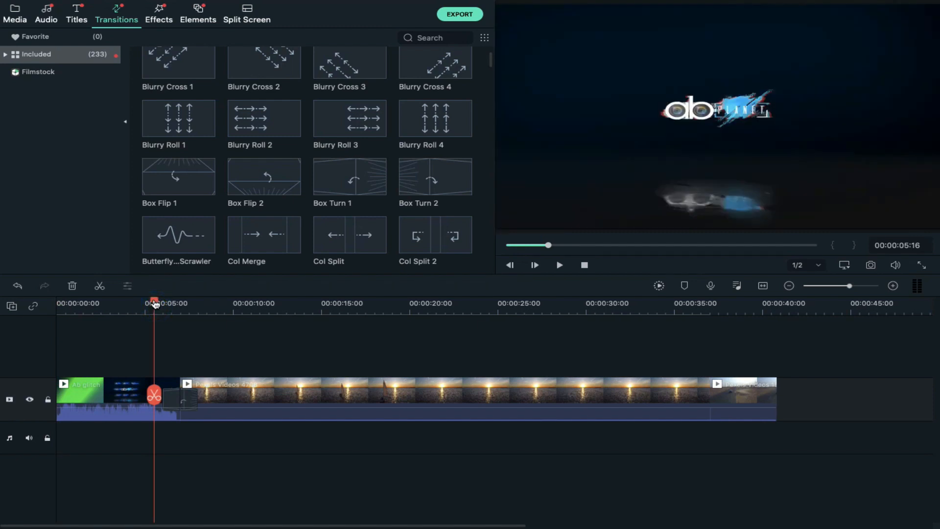
left_click_drag(155, 304, 214, 301)
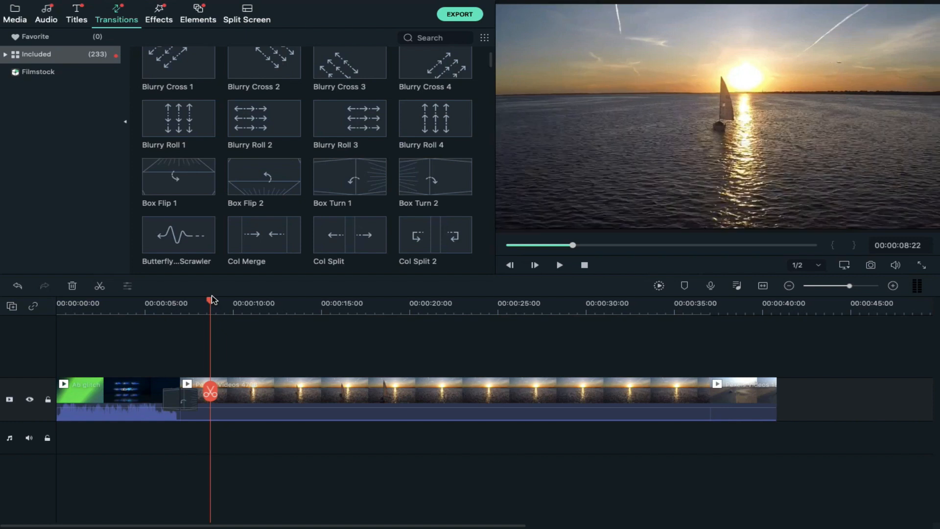
Step: Add the Col Merge transition between Pexels Videos 4708 and Pexels Videos 1572315, and play it back
left_click(738, 404)
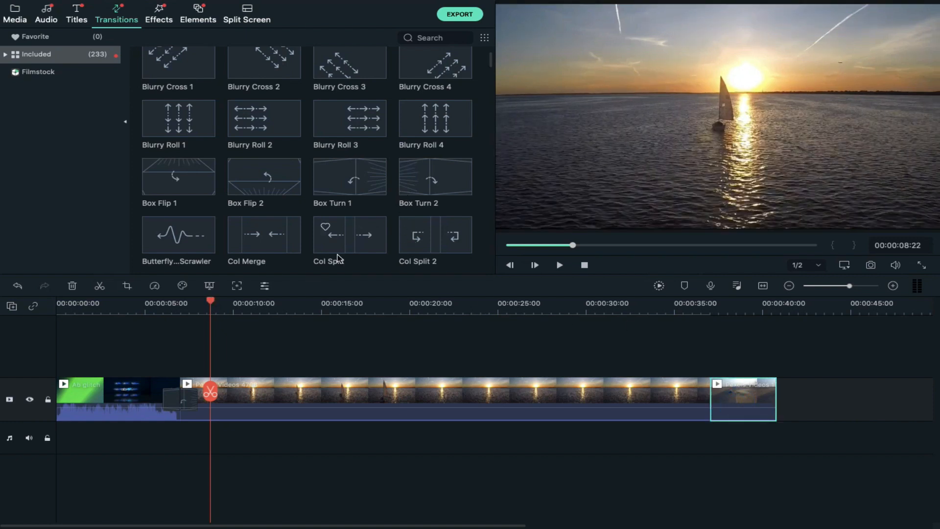
left_click_drag(286, 243, 708, 408)
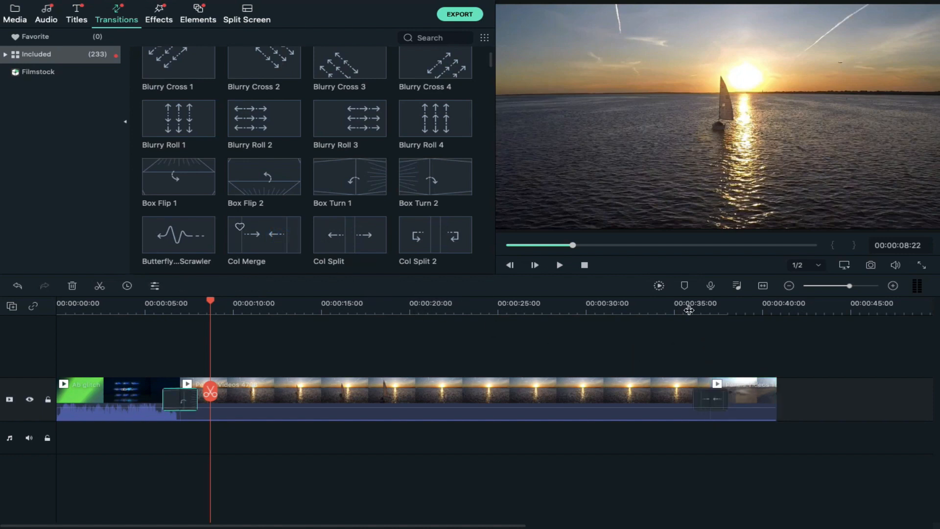
mouse_move(689, 310)
left_mouse_down()
mouse_move(724, 304)
mouse_move(685, 310)
left_mouse_up()
key("space")
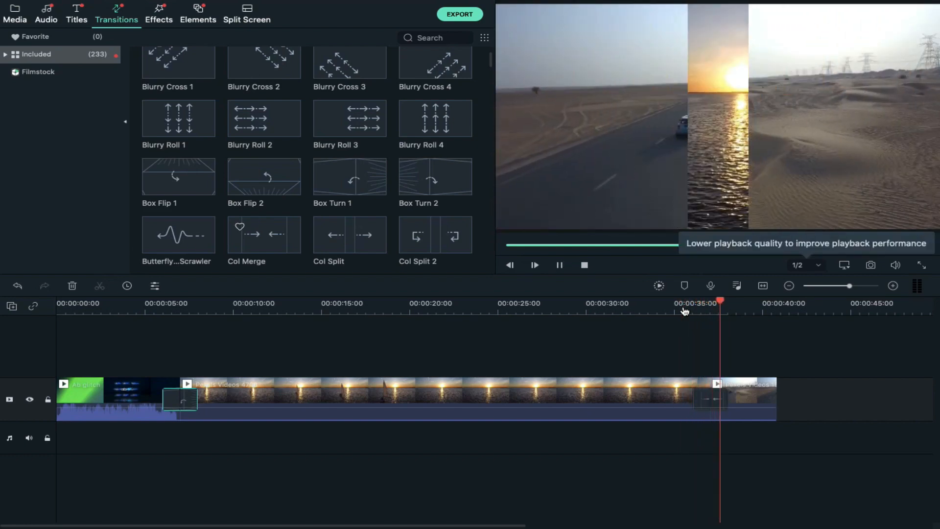
key("space")
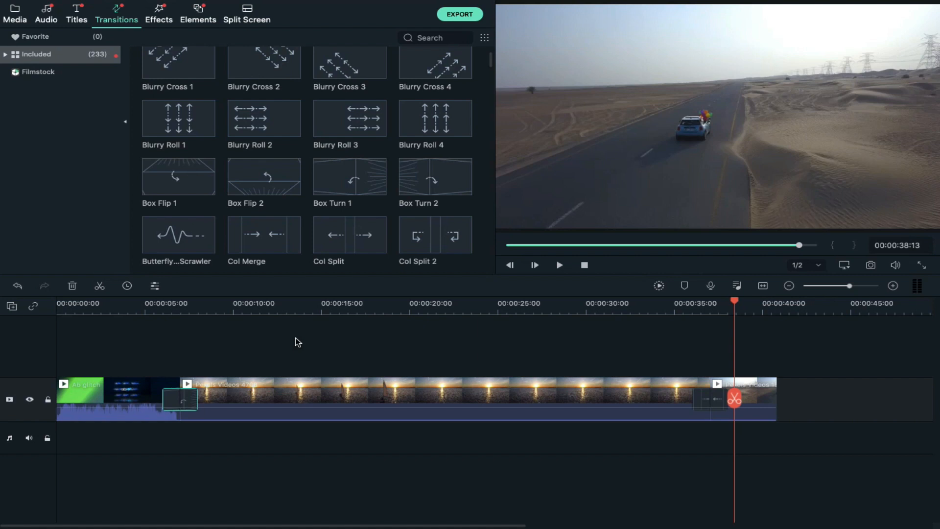
Step: Place the Basic 6 title on a track above the beginning of Pexels Videos 4708 and preview it in the frame
left_click(77, 15)
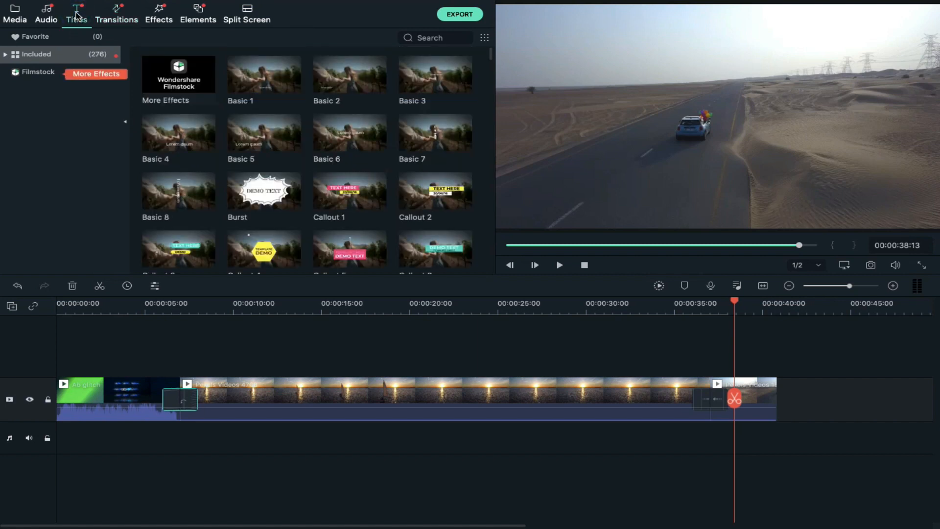
left_click(353, 138)
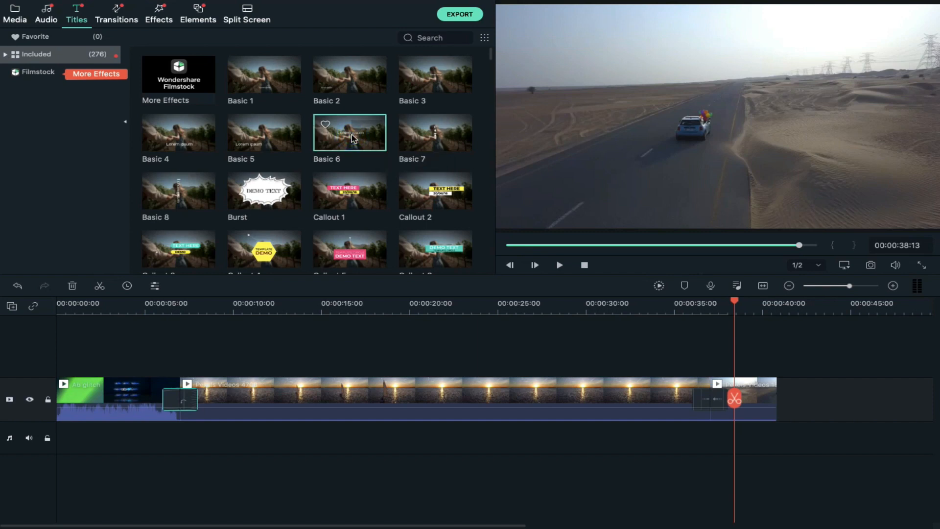
left_click_drag(300, 254, 206, 371)
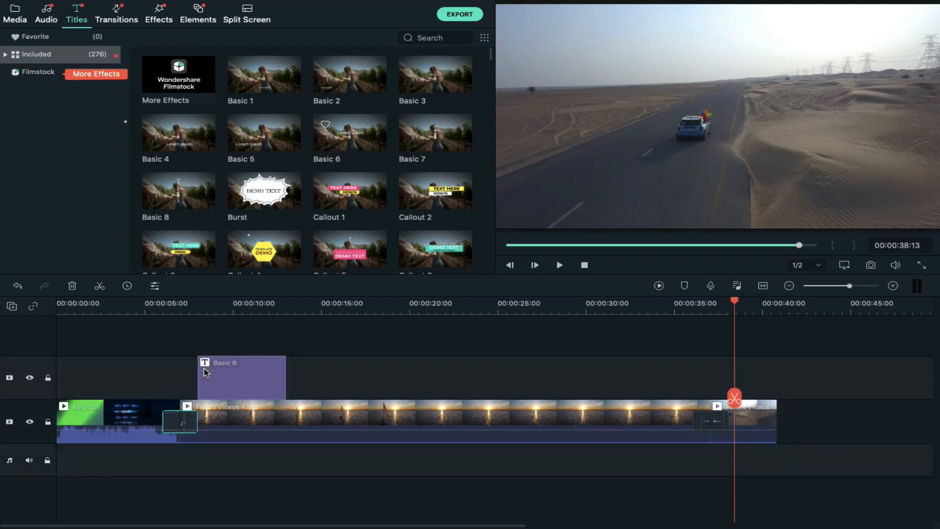
left_click(226, 305)
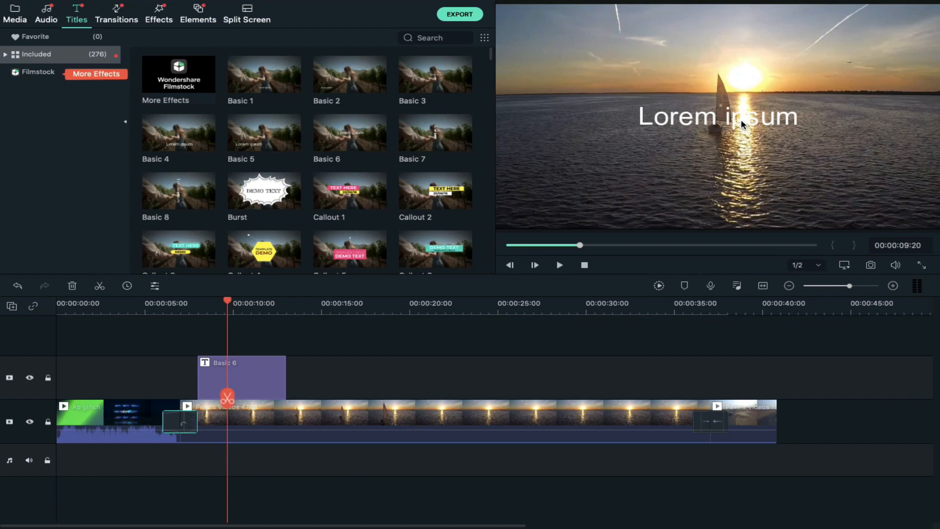
Step: Replace the Basic 6 title's placeholder text with "AB PALNET"
left_click(241, 366)
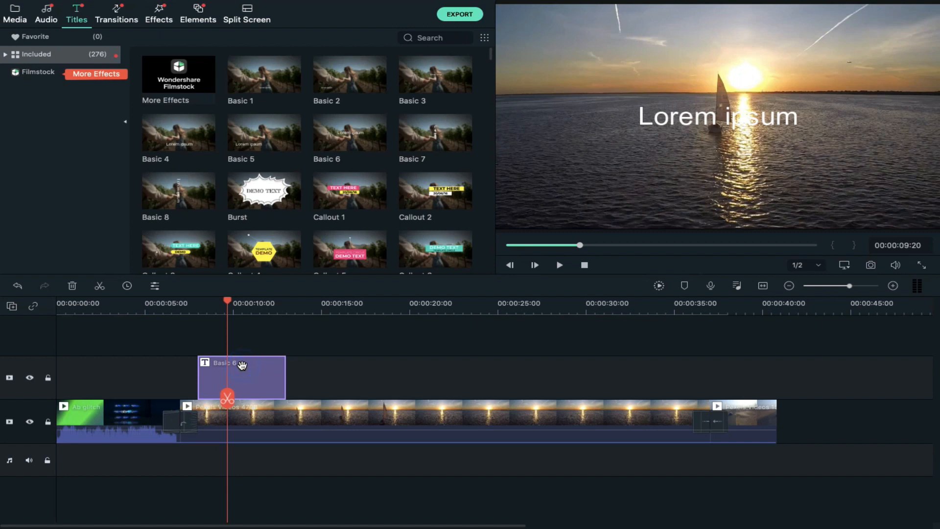
double_click(242, 365)
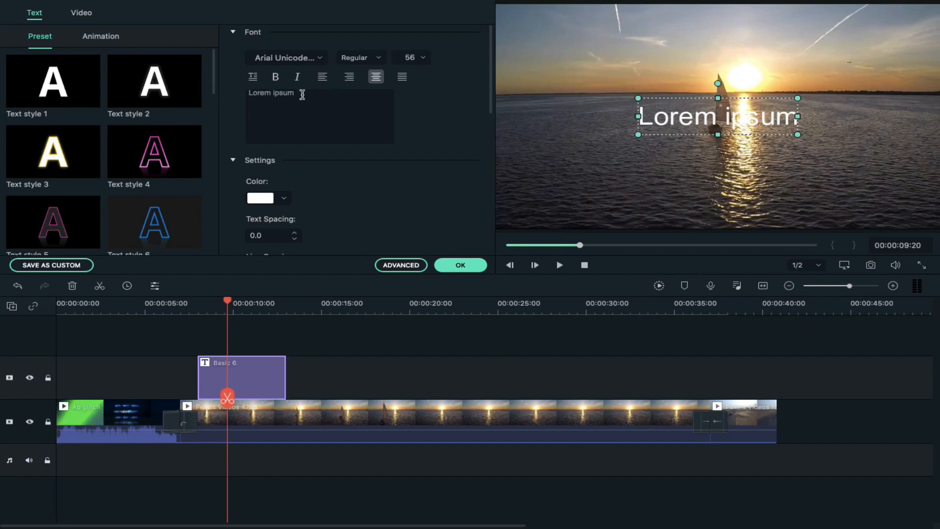
left_click_drag(300, 93, 245, 98)
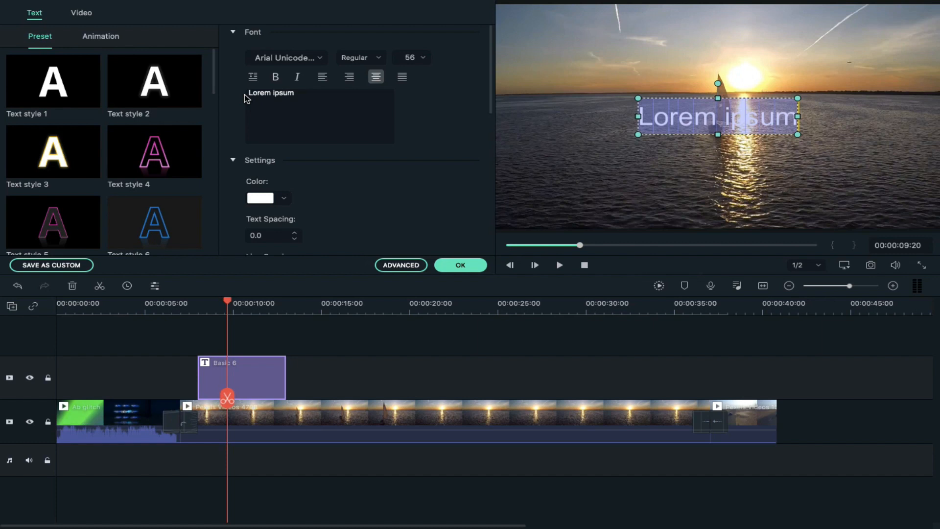
type("AB ")
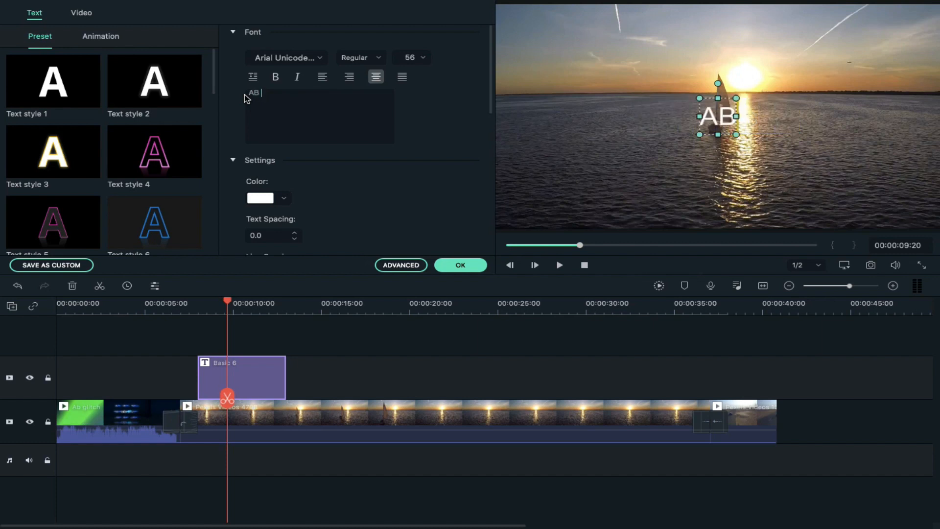
type("PALNER")
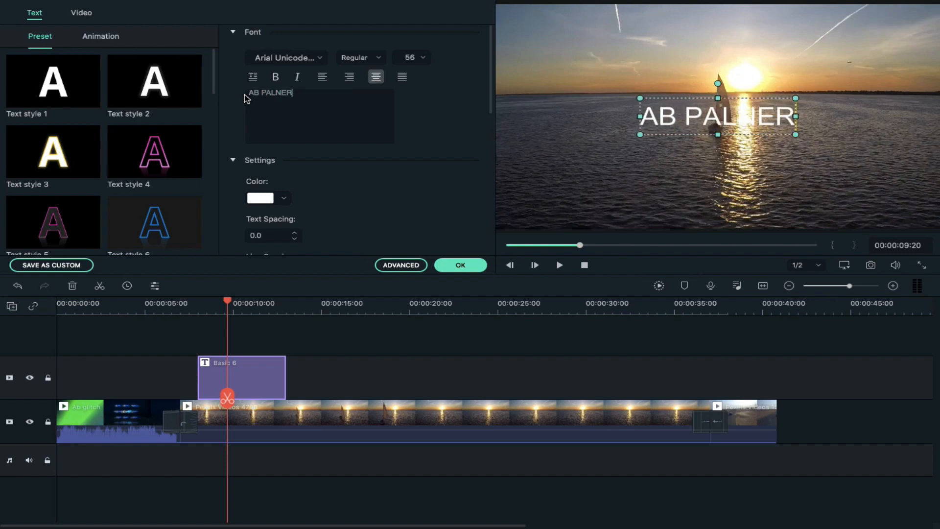
key("BackSpace")
type("T")
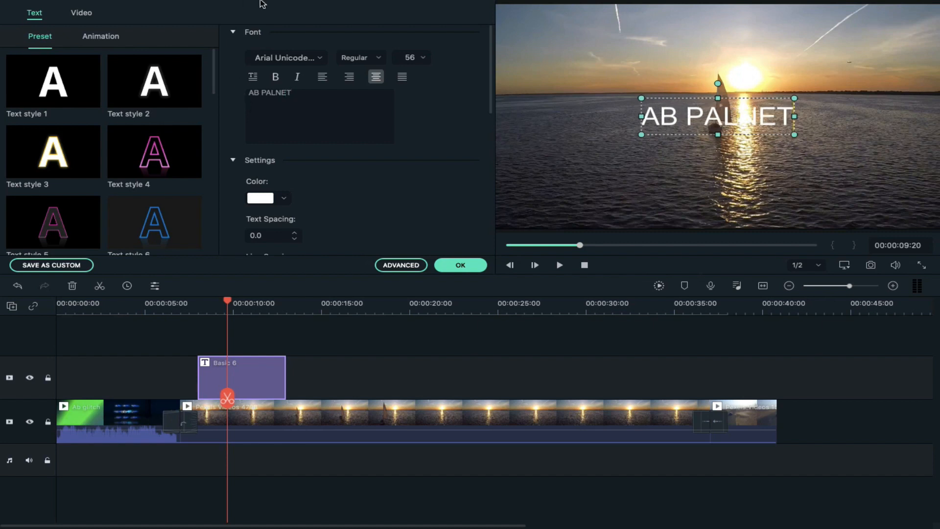
Step: Set the title text's font to Bebas Neue Regular and its size to 100
triple_click(304, 89)
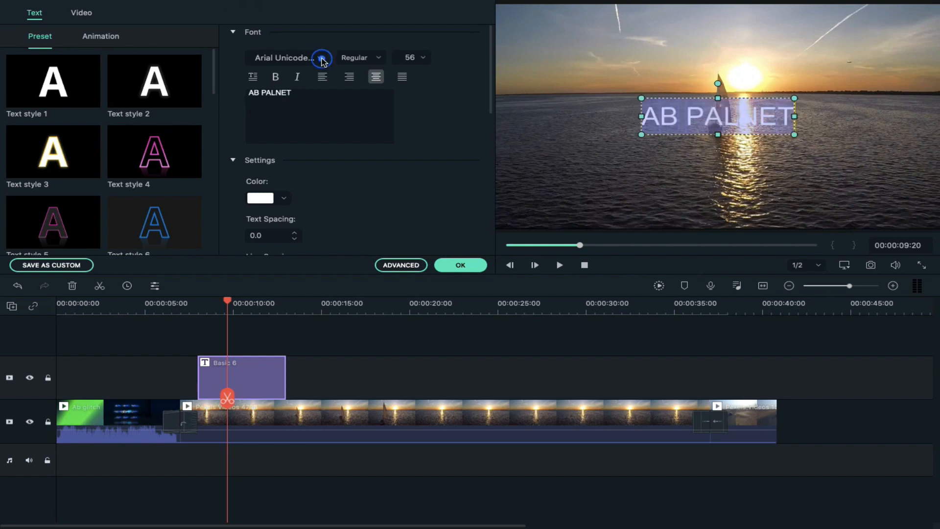
left_click(321, 58)
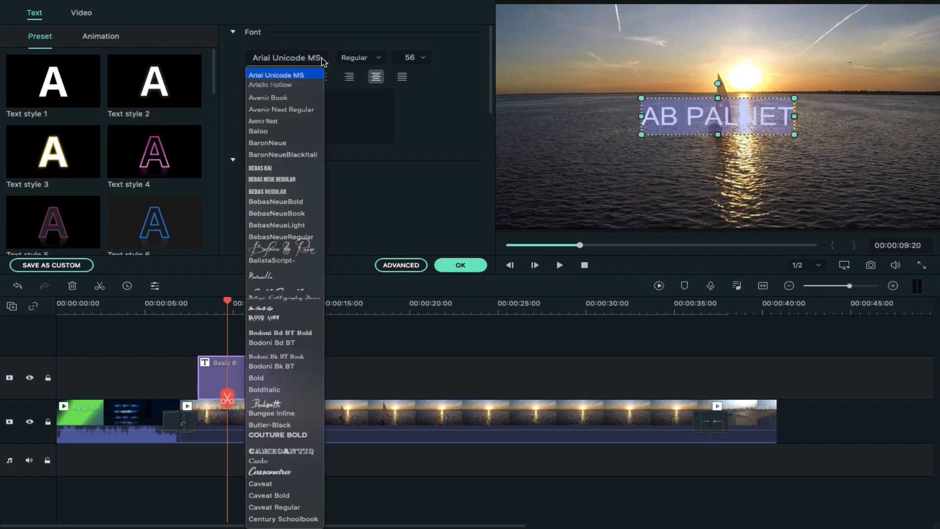
left_click(277, 178)
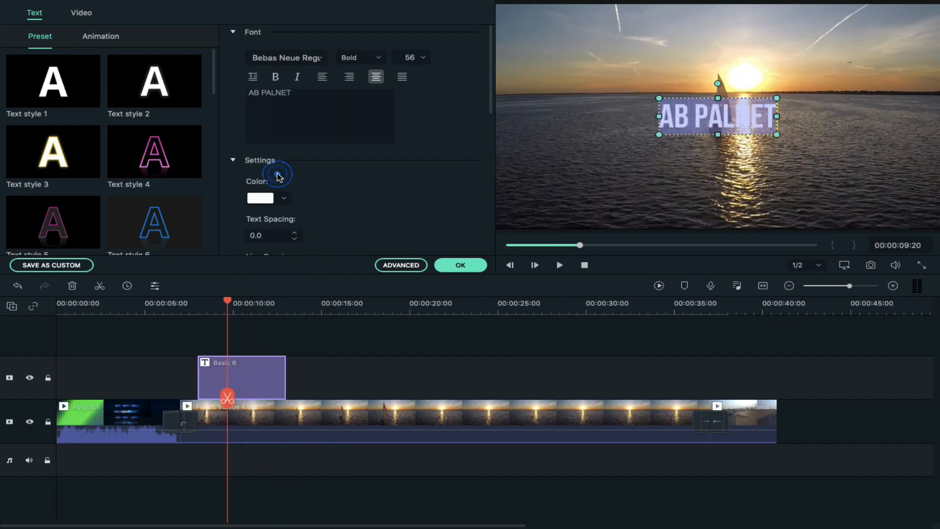
left_click(405, 56)
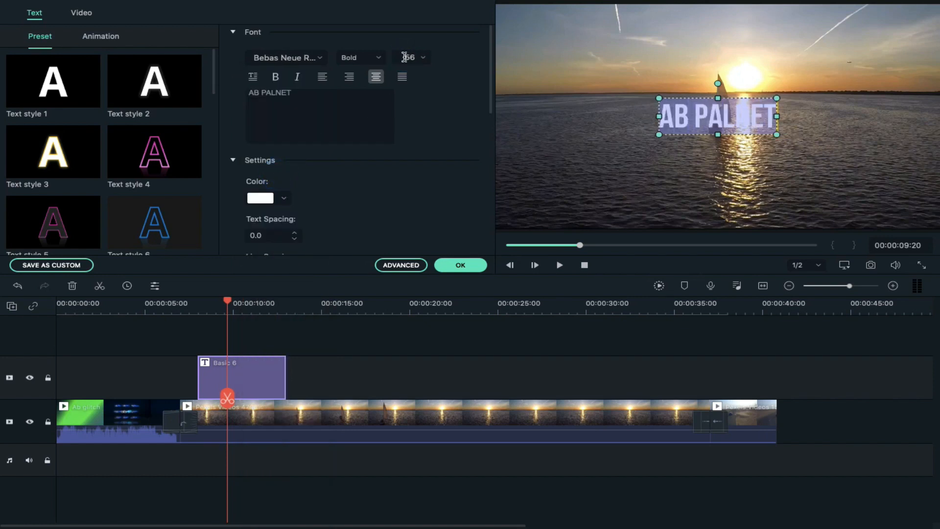
left_click(404, 57)
type("100")
key("Return")
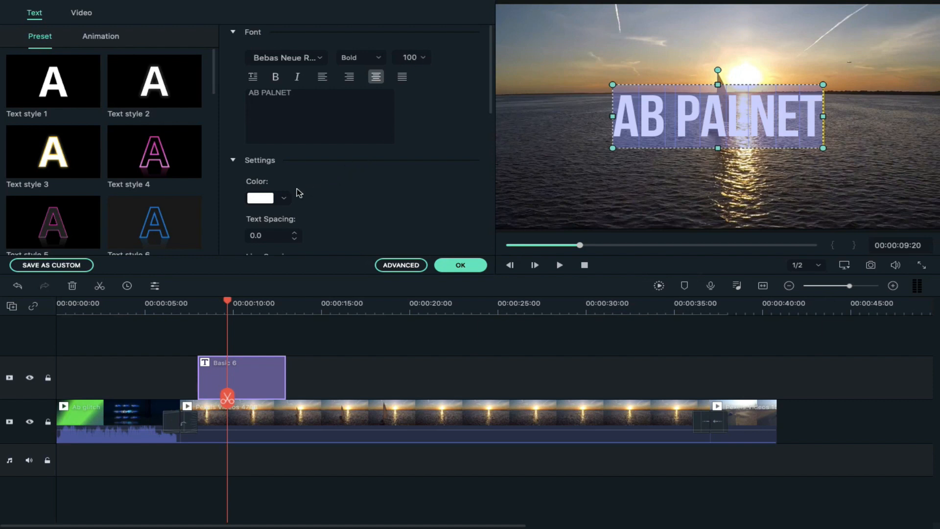
Step: Change the title text colour to Red from the Apple colour palette
left_click(284, 198)
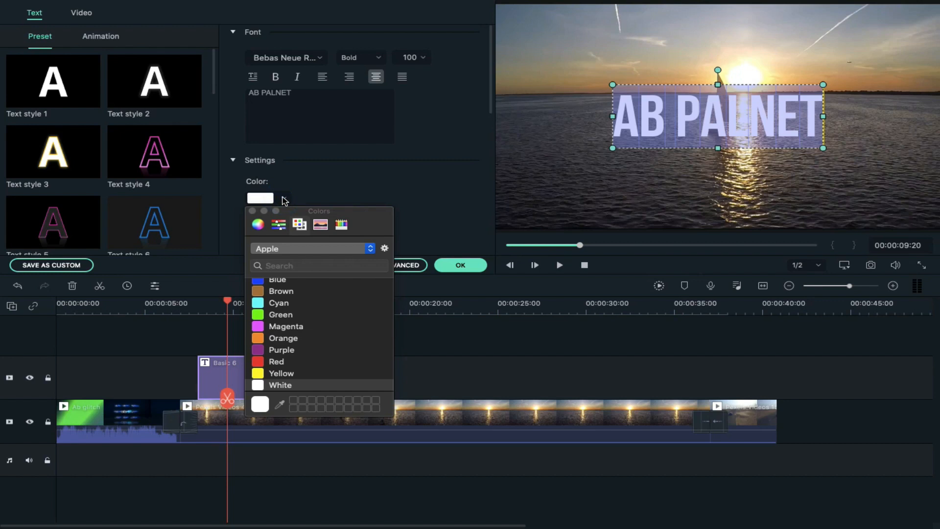
scroll(273, 340, "down", 1)
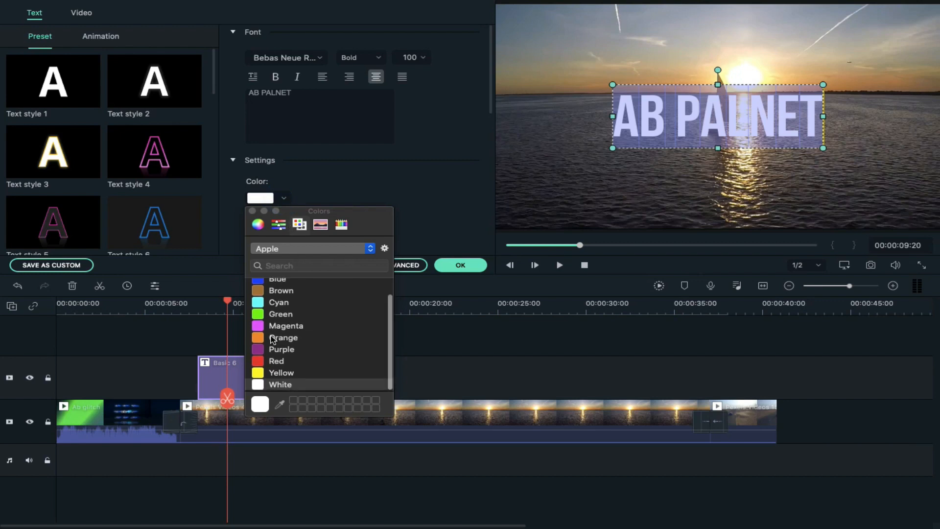
left_click(258, 366)
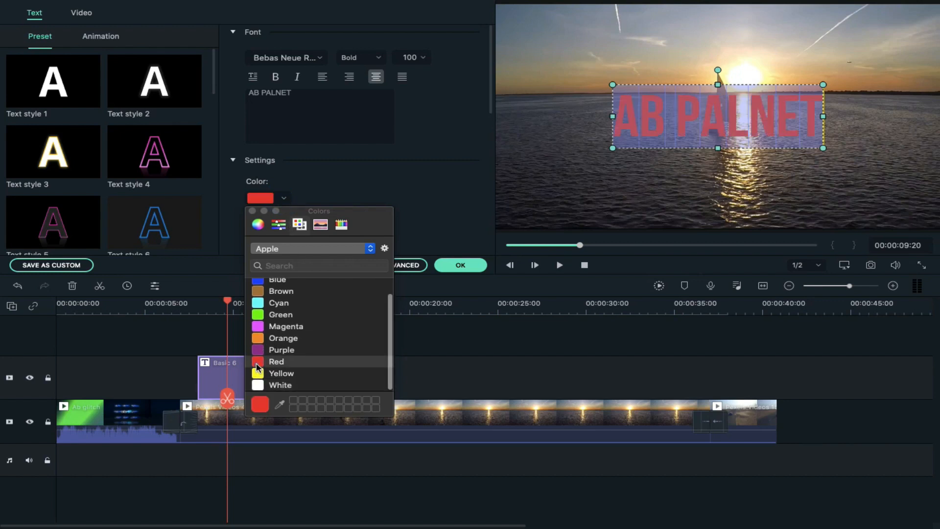
Step: Close the colour picker and set the AB PALNET title's text spacing to 7.0
left_click(343, 195)
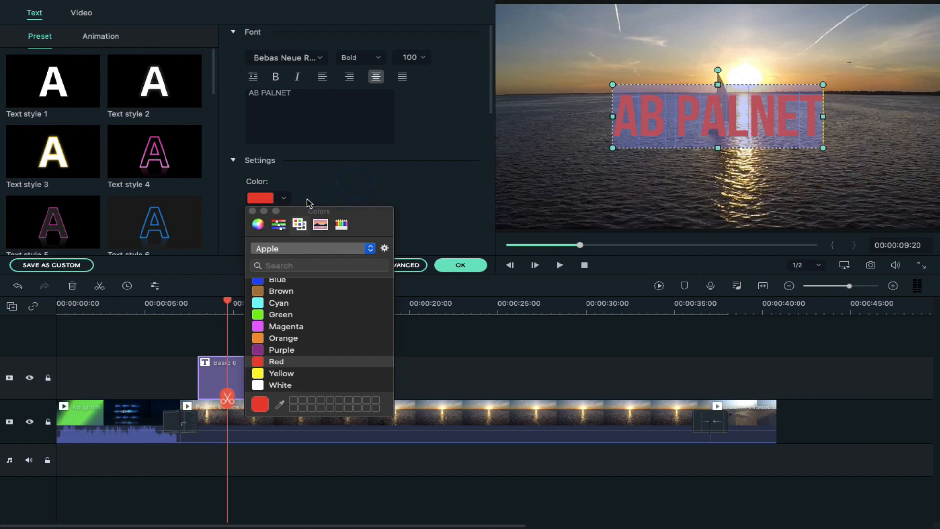
left_click(252, 211)
scroll(371, 191, "down", 3)
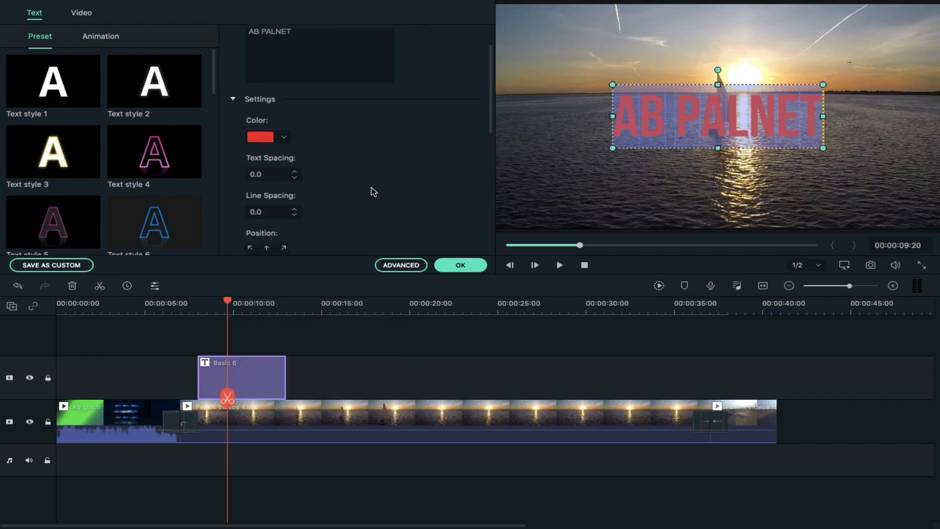
left_click(295, 165)
left_click(295, 164)
left_click(295, 164)
left_click(295, 165)
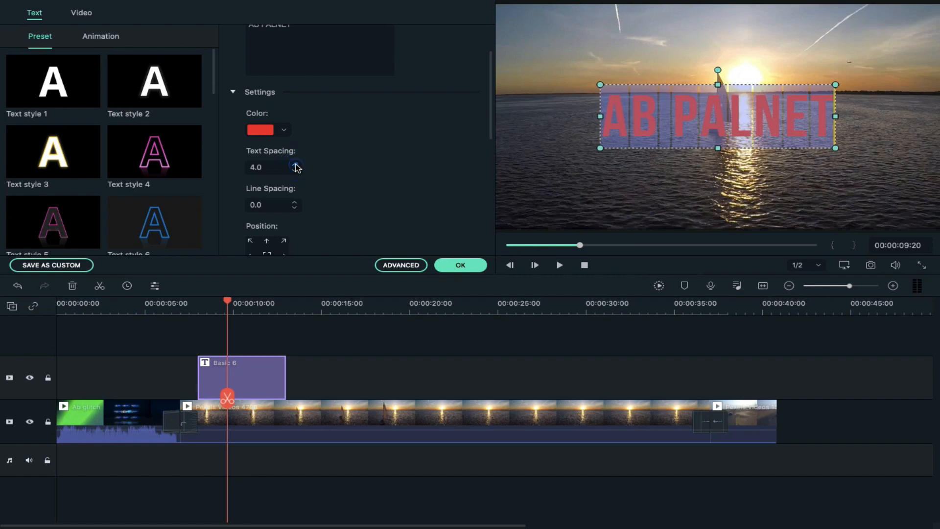
left_click(295, 165)
left_click(295, 164)
left_click(295, 165)
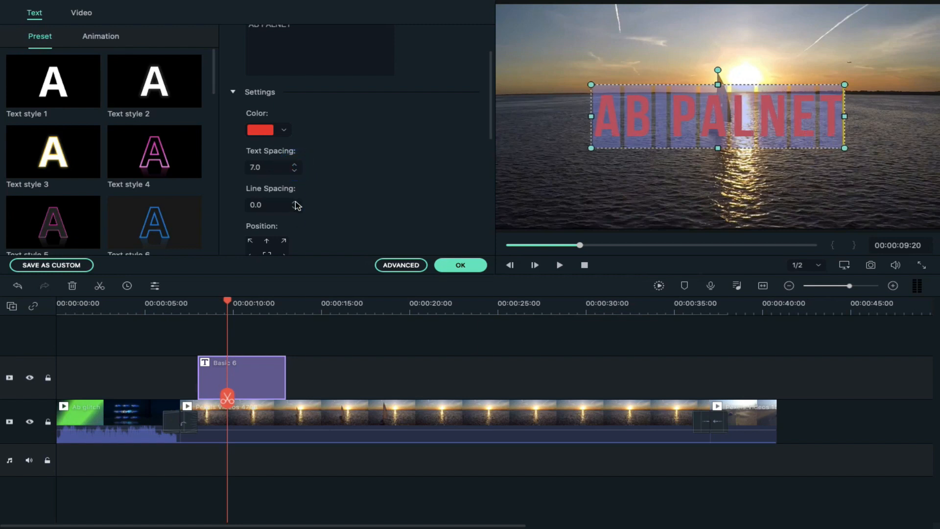
Step: Try the Text style 4 preset on the title, settling on Text style 6 instead
scroll(367, 174, "up", 3)
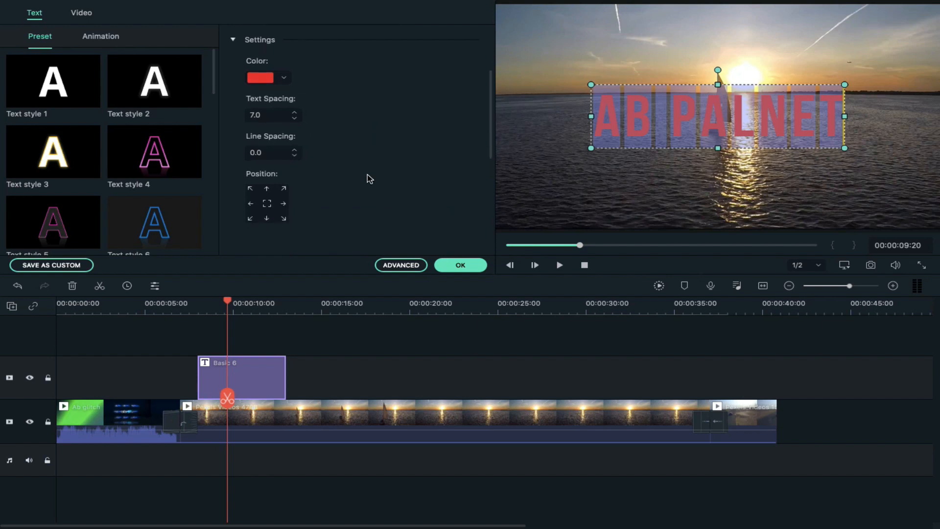
scroll(367, 174, "up", 2)
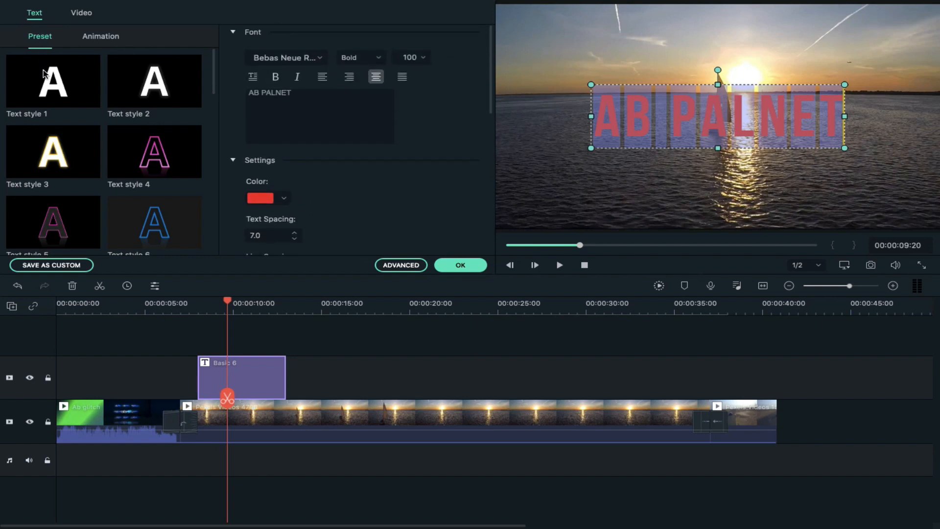
left_click(154, 153)
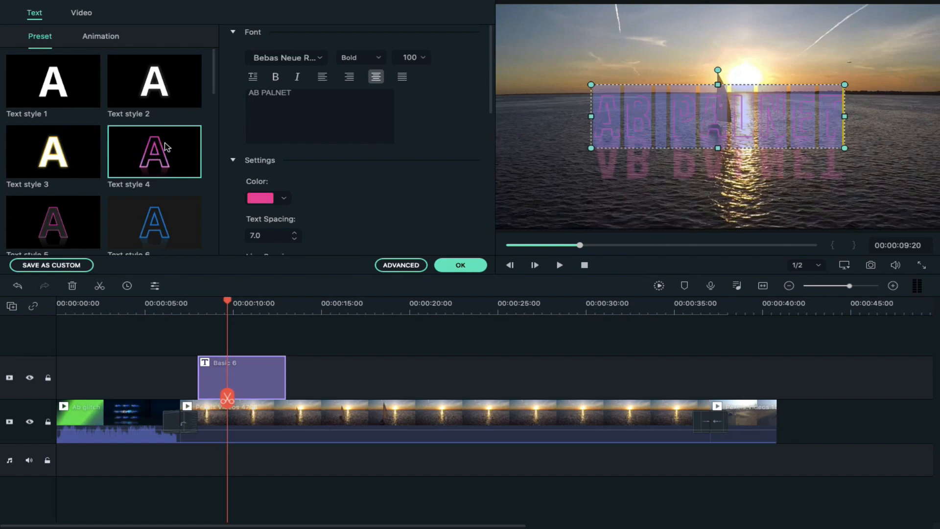
left_click(147, 234)
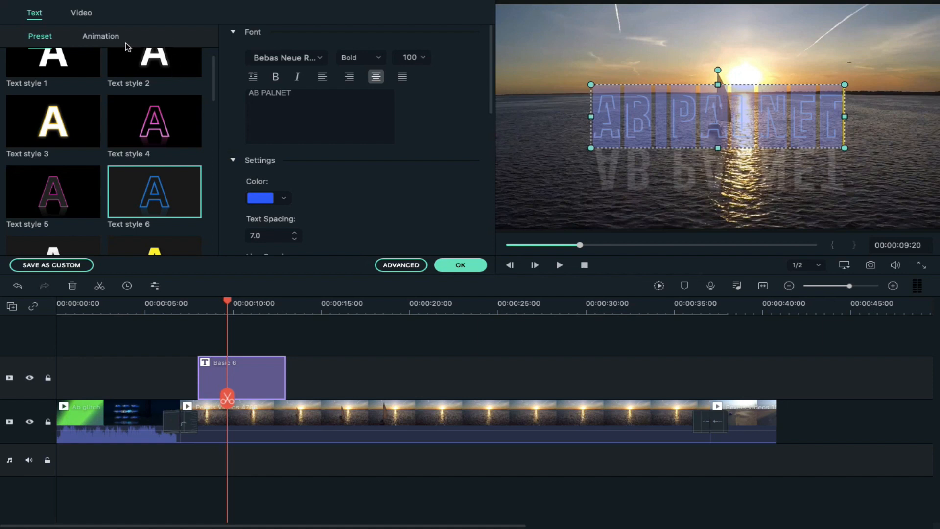
Step: Browse the text animations and apply Rich Tick to the AB PALNET title
left_click(113, 39)
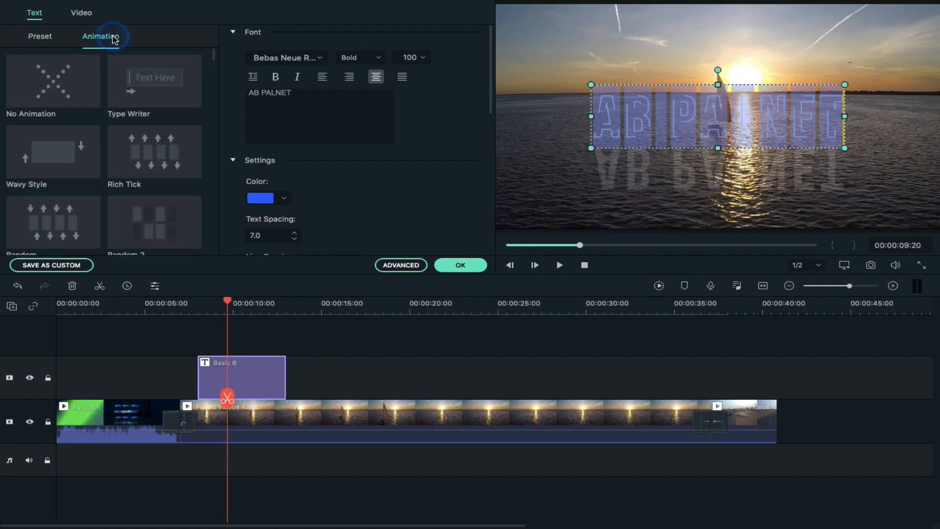
scroll(146, 157, "down", 5)
scroll(145, 156, "down", 15)
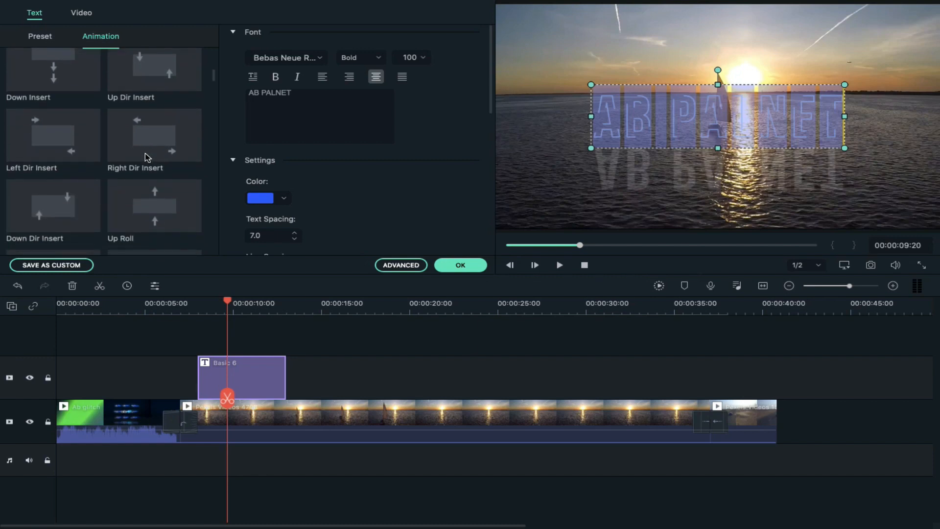
scroll(145, 156, "up", 15)
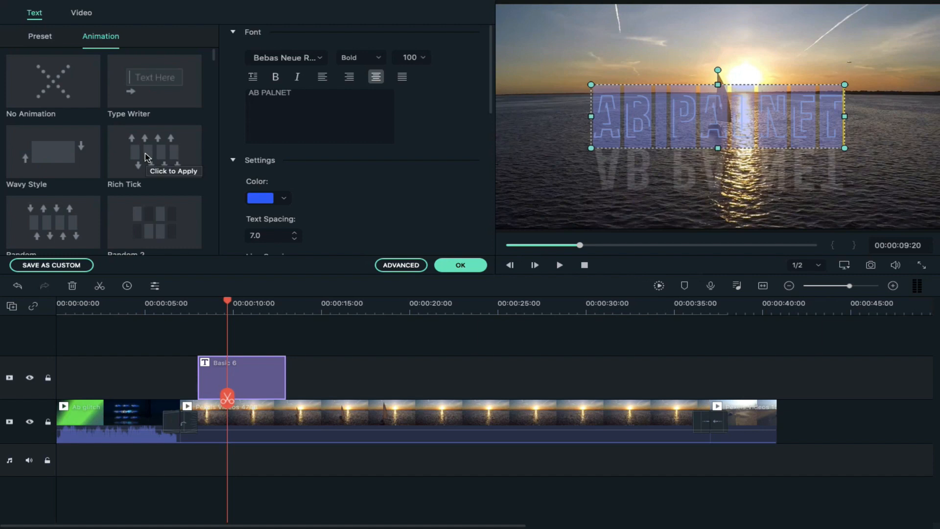
left_click(144, 161)
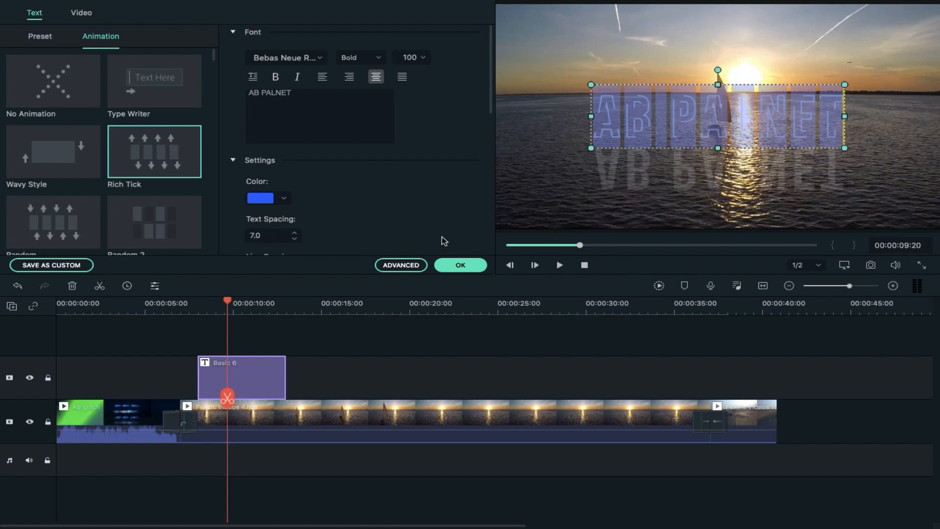
Step: In the advanced title editor, keep Gradient Fill and set the text fill's opacity to 40% and blur to 17
left_click(403, 266)
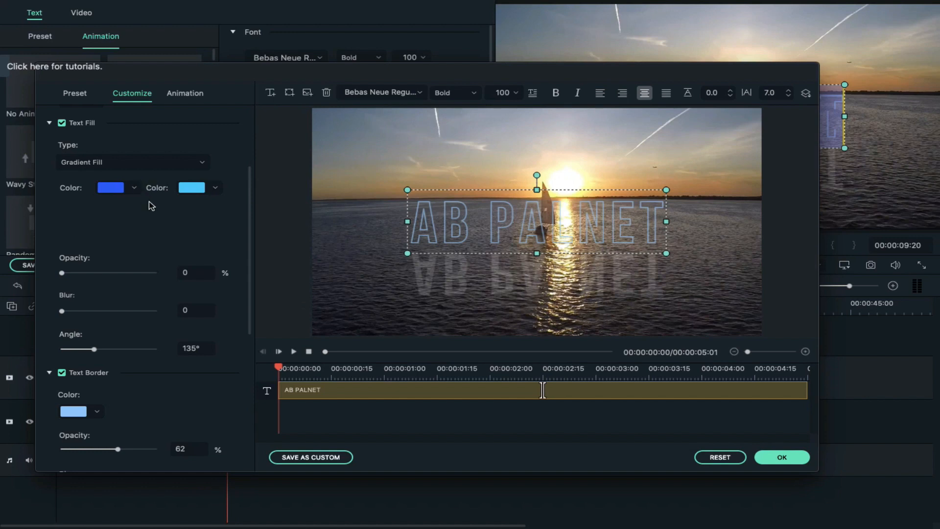
left_click(203, 165)
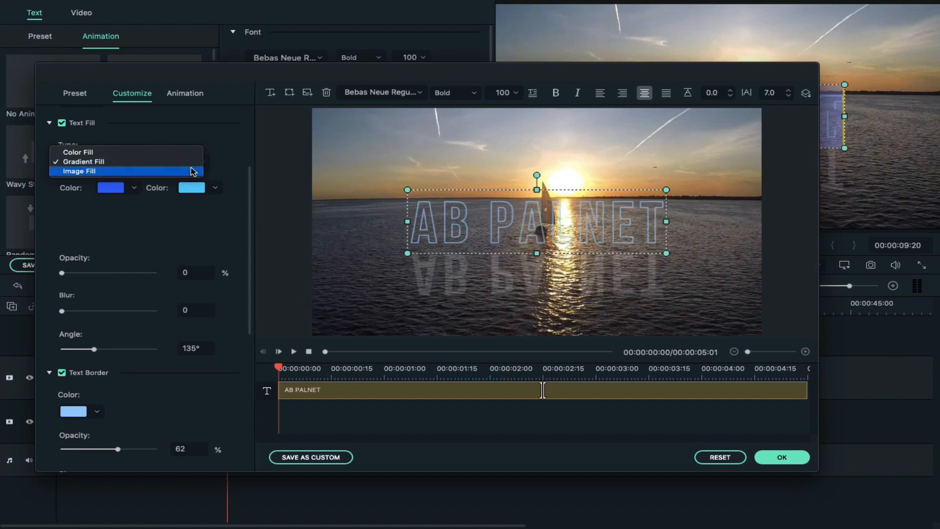
left_click(228, 152)
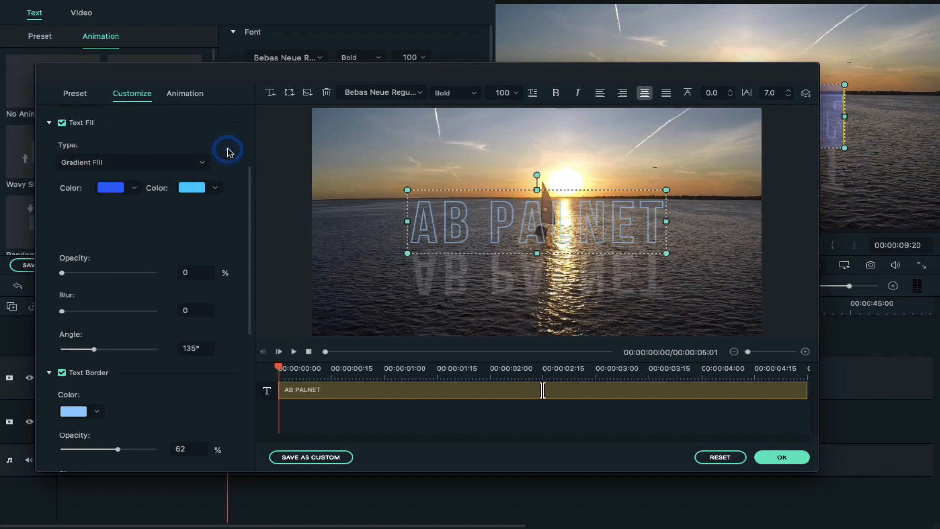
scroll(150, 244, "down", 1)
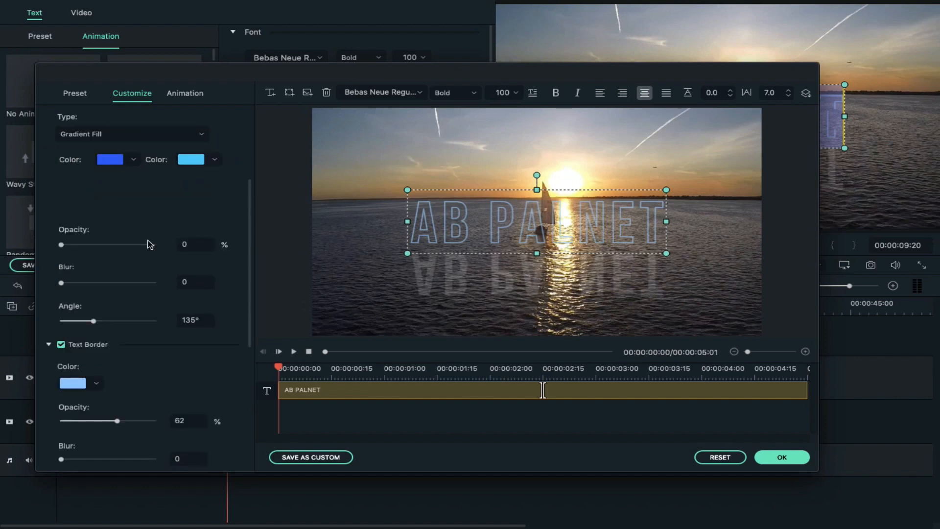
left_click_drag(61, 245, 98, 251)
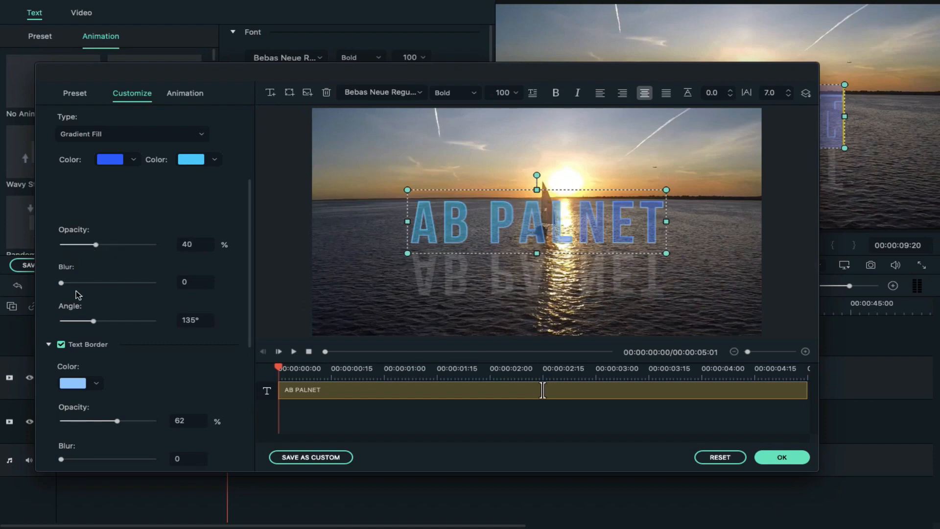
left_click_drag(61, 283, 140, 289)
Step: Set the text border's opacity to 100% and change the text shadow to the third type in the first row of options
scroll(125, 307, "down", 5)
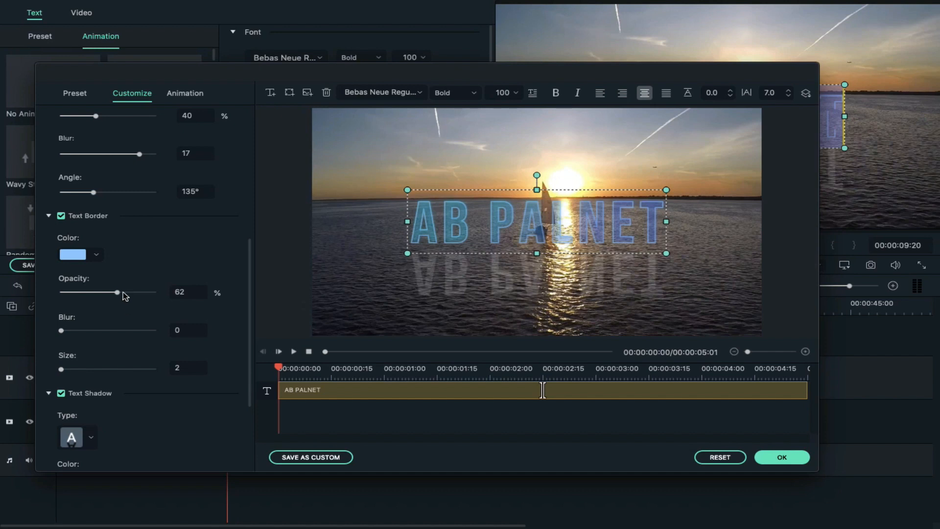
left_click_drag(117, 293, 163, 295)
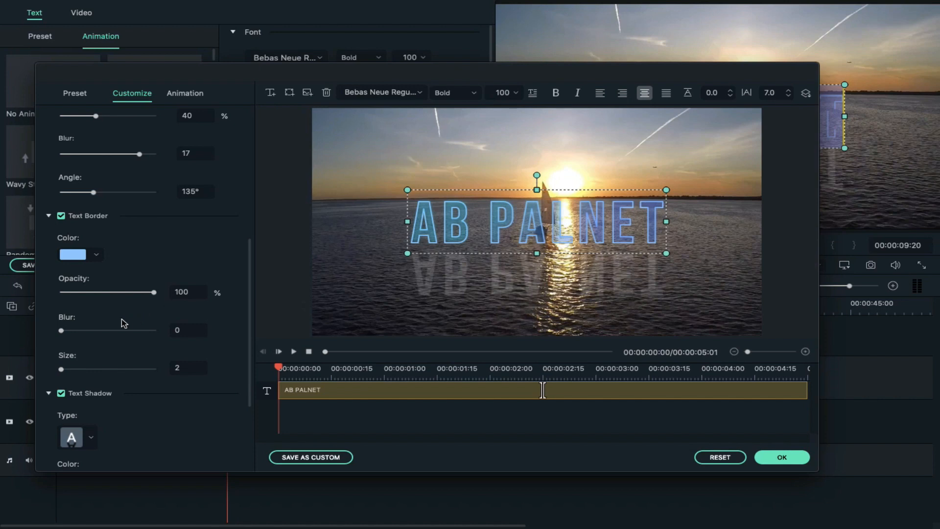
scroll(121, 319, "down", 3)
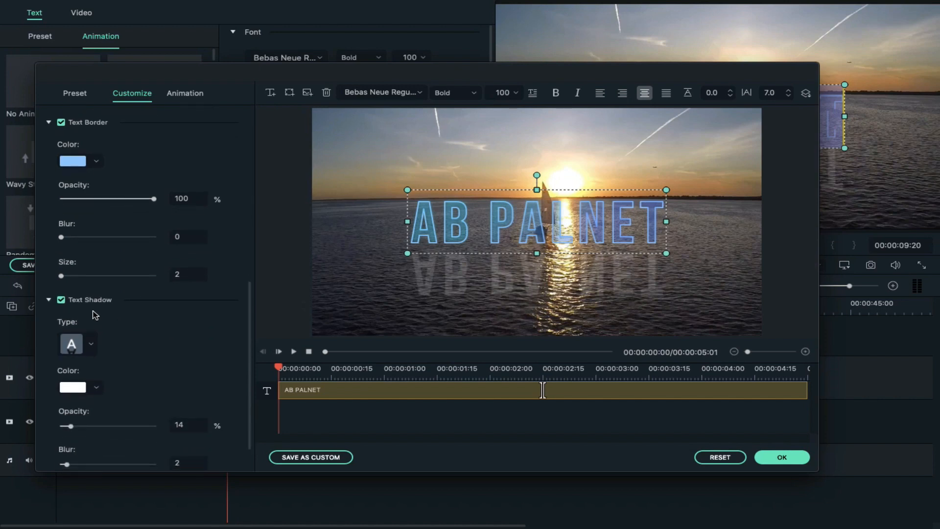
left_click(91, 344)
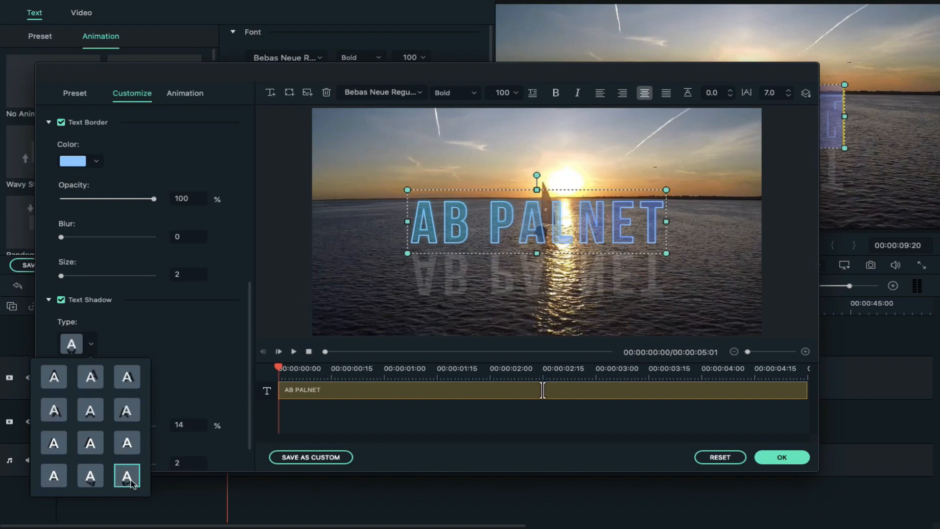
left_click(127, 387)
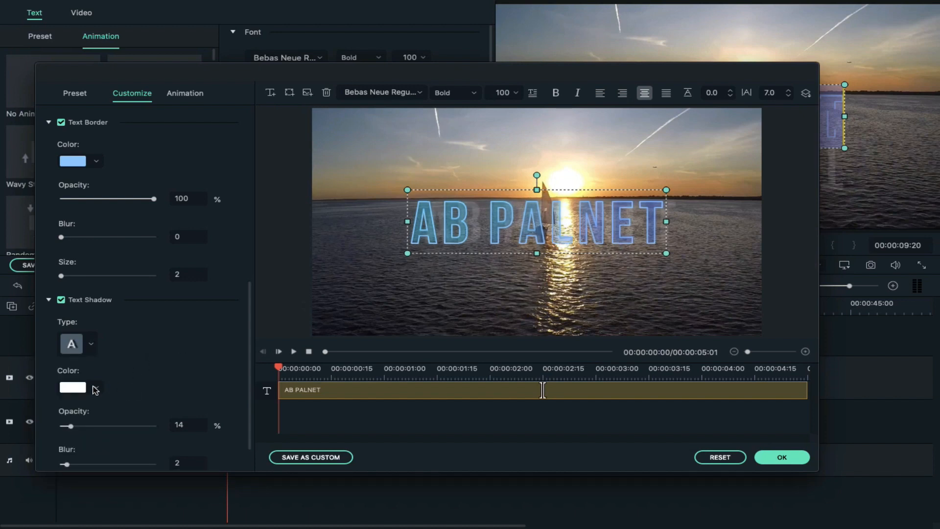
scroll(96, 390, "down", 2)
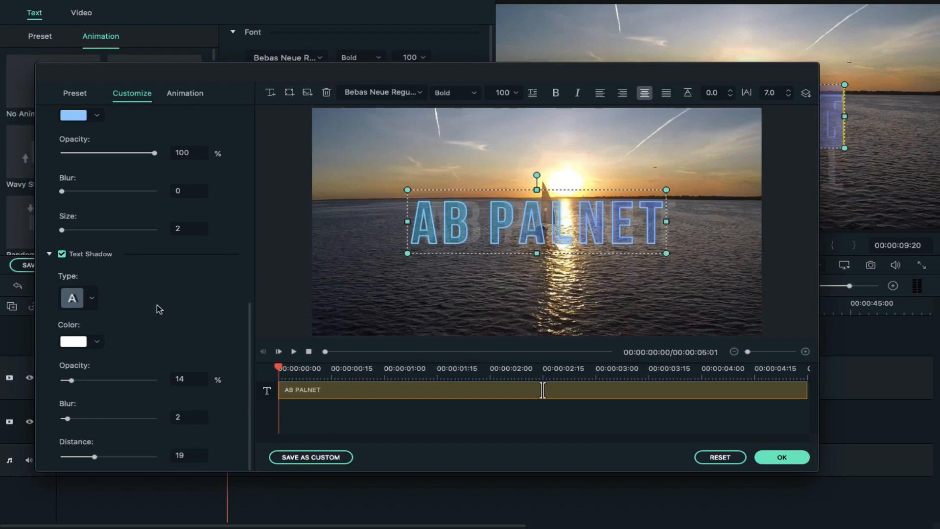
Step: Apply the Random 2 animation to the title, play it back, and accept the advanced title edits
scroll(172, 296, "up", 9)
scroll(172, 296, "up", 10)
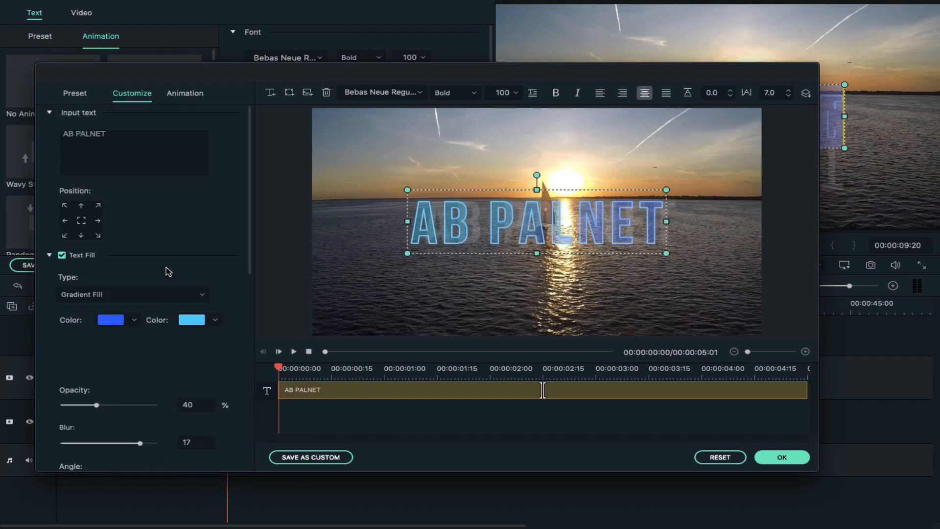
left_click(185, 94)
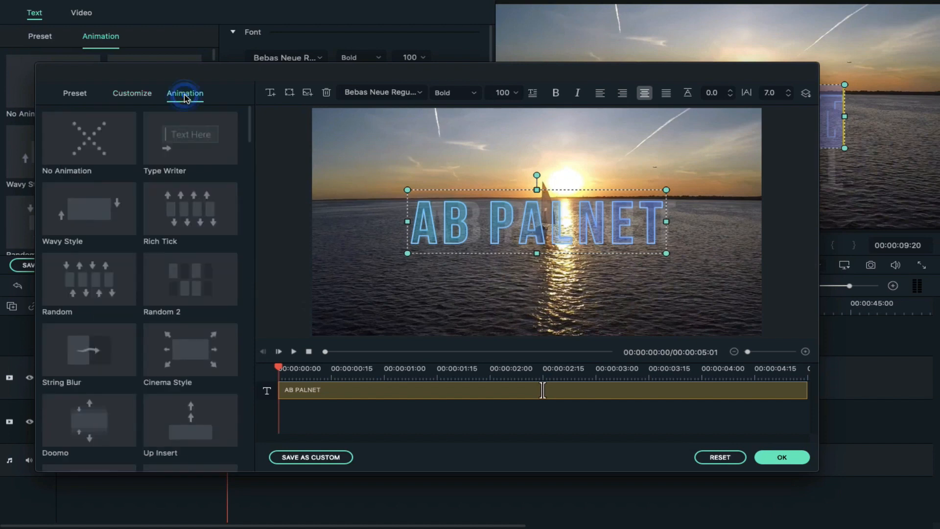
mouse_move(200, 296)
left_click(177, 294)
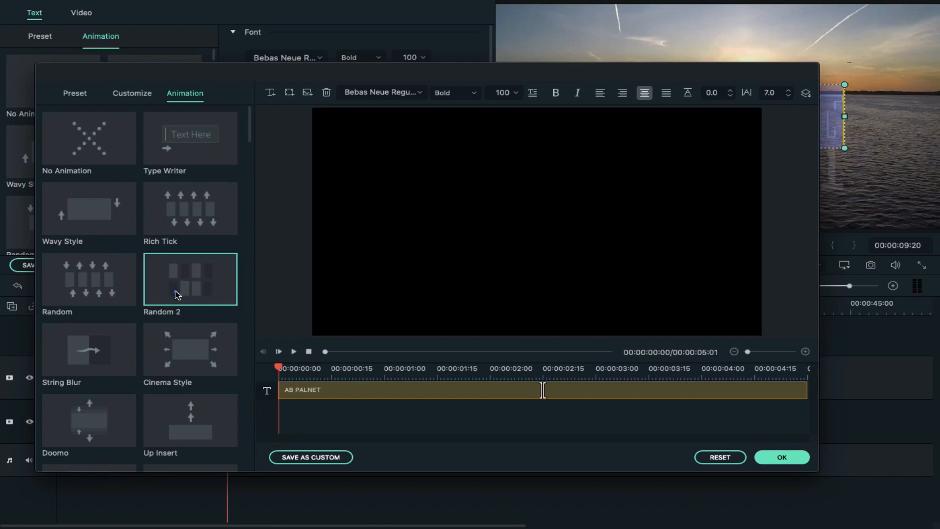
left_click(296, 352)
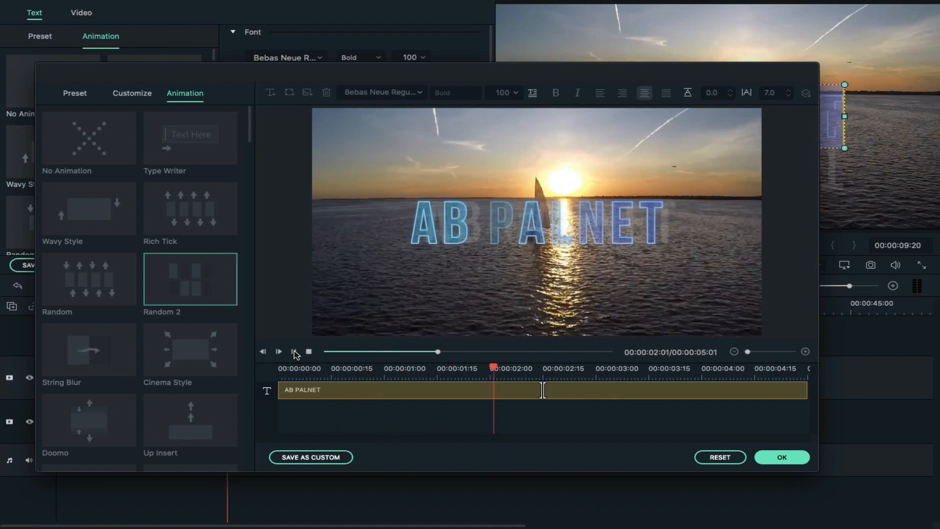
left_click(295, 351)
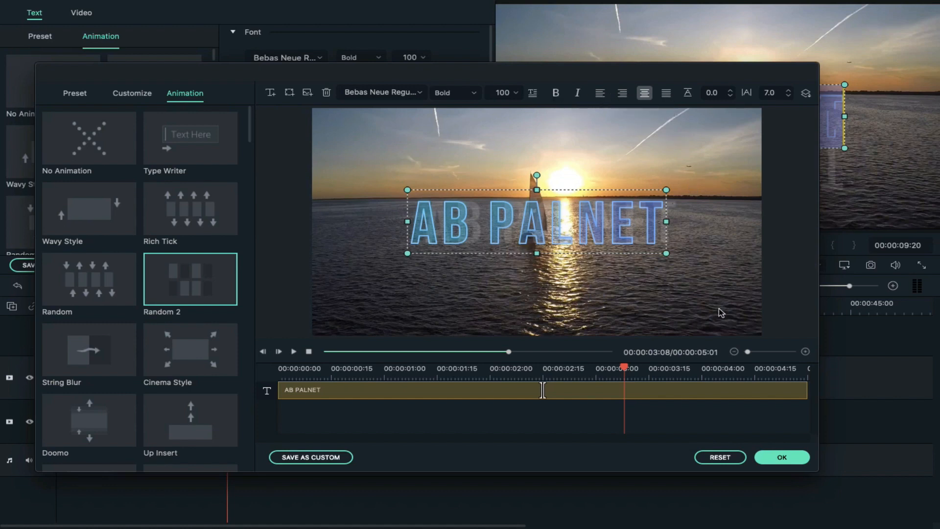
left_click(787, 457)
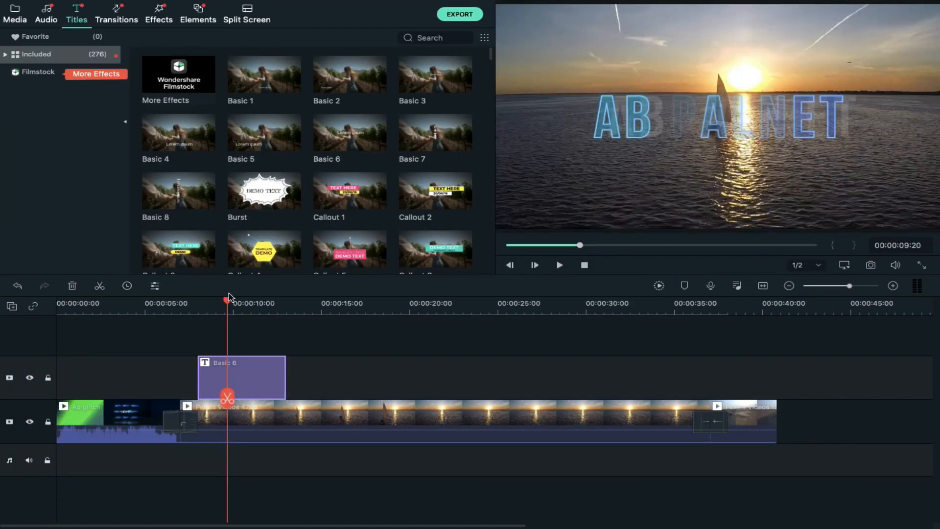
Step: Split the Pexels Videos 4708 clip at 00:00:15:01, past the end of the title
left_click_drag(228, 299, 299, 300)
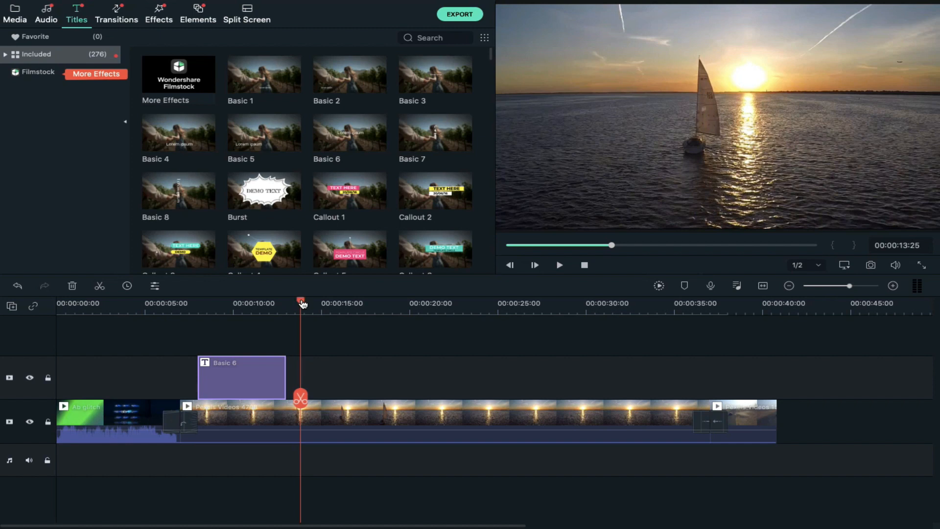
left_click_drag(302, 304, 323, 304)
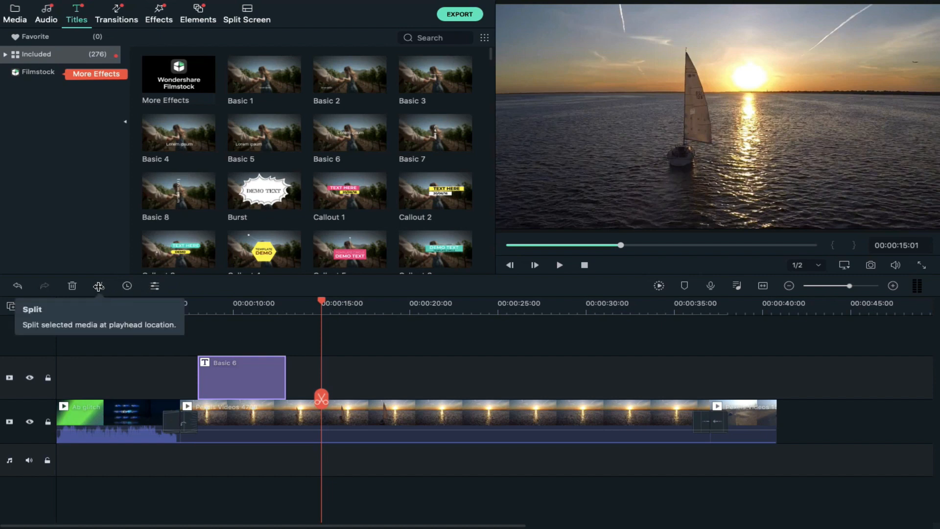
left_click(98, 286)
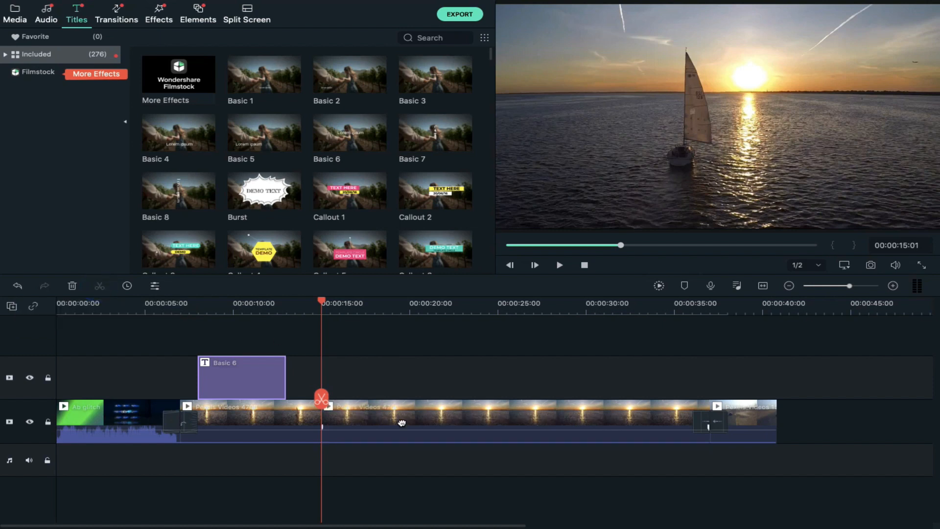
Step: Split the second part of the Pexels Videos 4708 clip at 00:00:17:23 to isolate a short segment
mouse_move(401, 423)
left_mouse_down()
mouse_move(420, 426)
mouse_move(394, 426)
mouse_move(406, 428)
left_mouse_up()
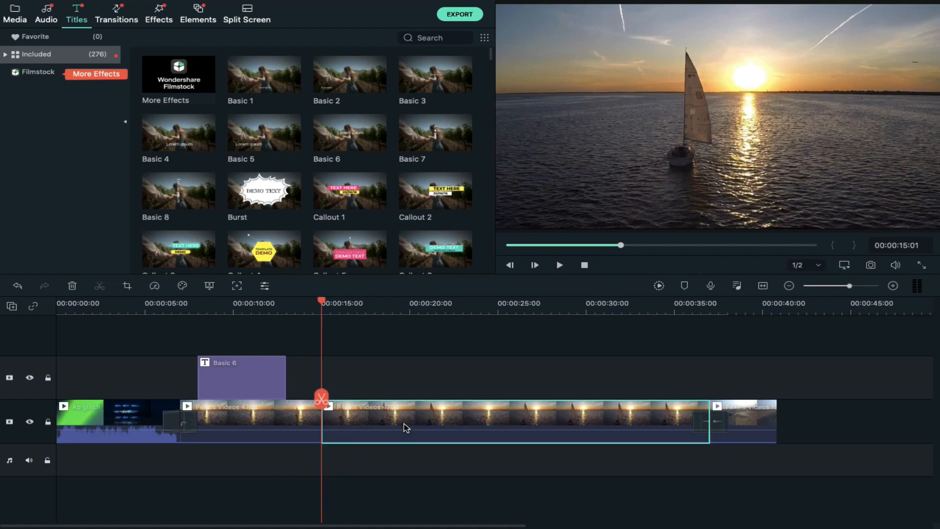
left_click_drag(325, 305, 374, 304)
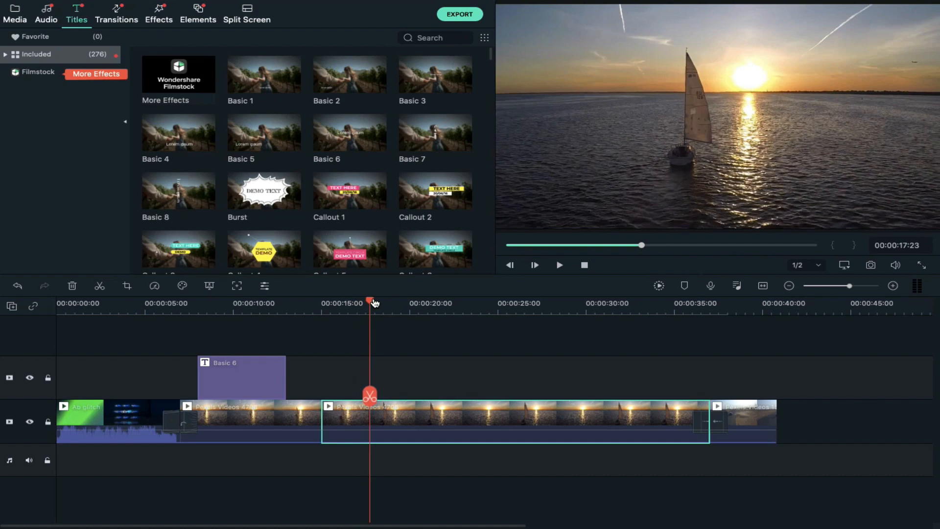
left_click(100, 288)
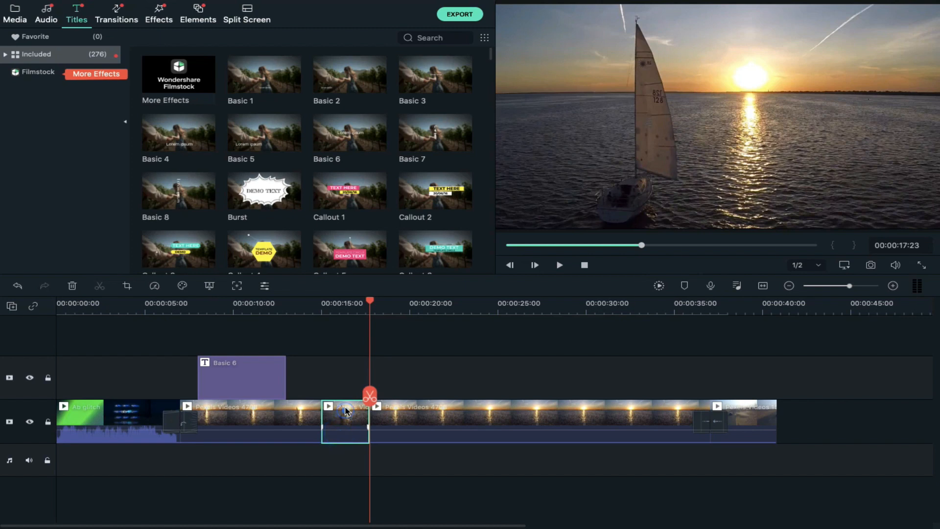
Step: Delete the isolated short segment of the Pexels Videos 4708 clip, and undo the deletion
mouse_move(344, 410)
left_mouse_down()
mouse_move(347, 381)
mouse_move(346, 449)
mouse_move(348, 368)
mouse_move(351, 411)
left_mouse_up()
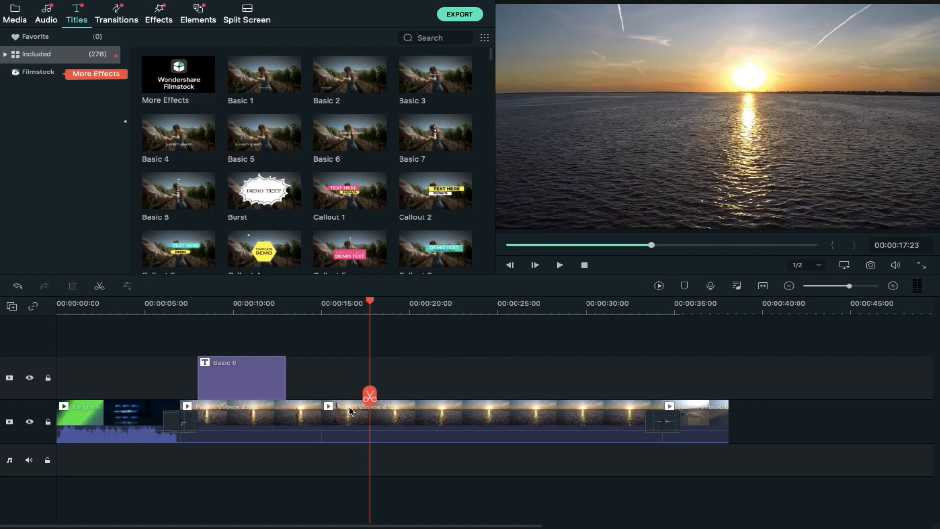
key("super+z")
Step: Slow the last part of the Pexels Videos 4708 clip to 0.01X speed and look along the stretched clip
left_click(448, 421)
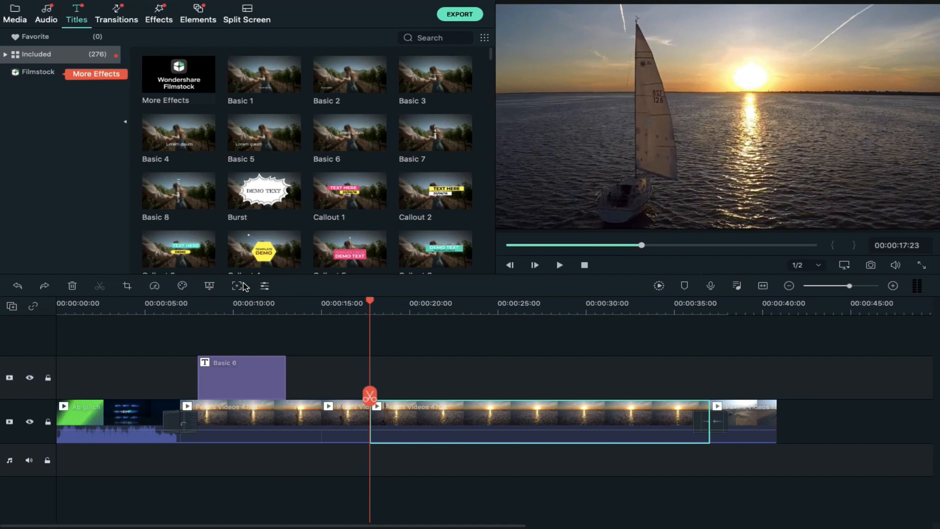
left_click(155, 286)
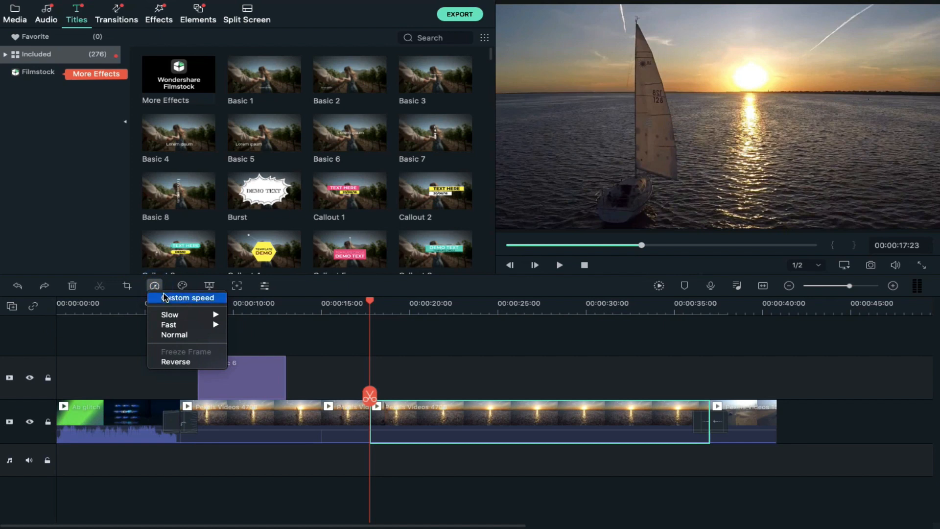
mouse_move(170, 321)
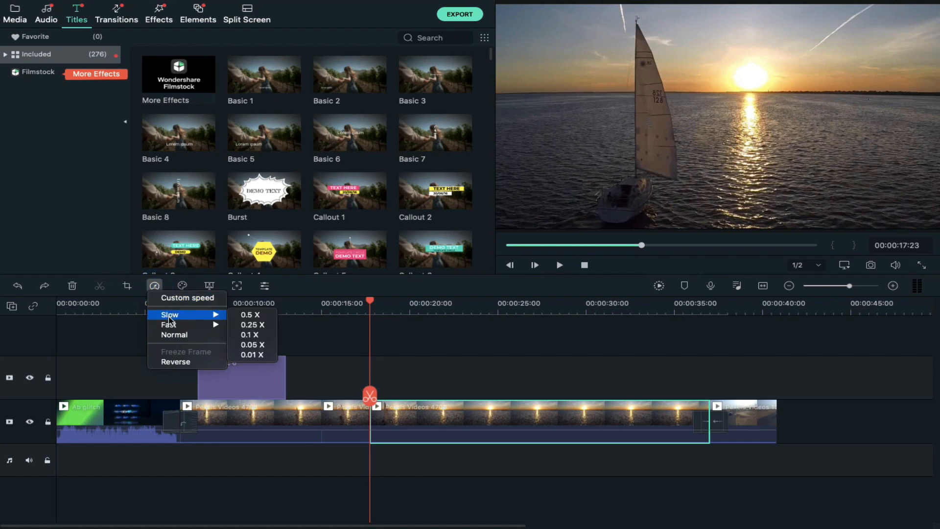
left_click(261, 355)
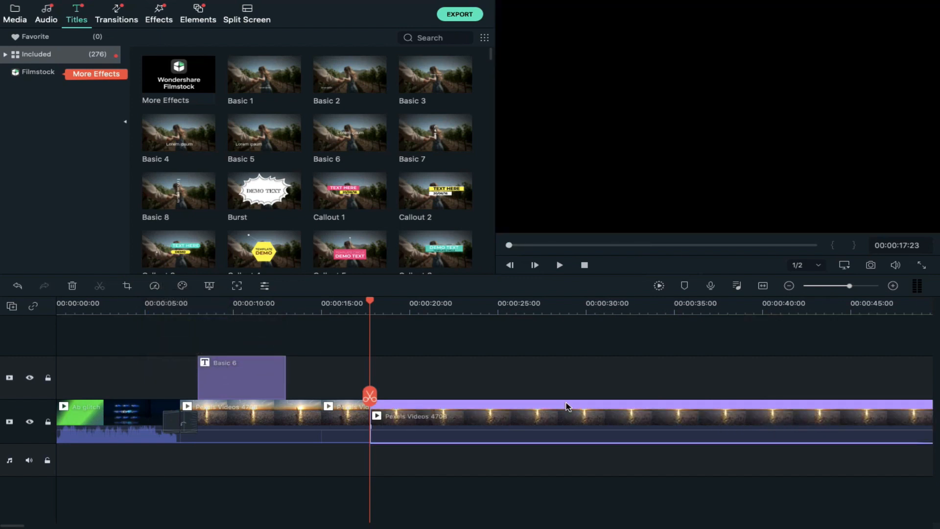
scroll(580, 405, "right", 3)
scroll(579, 405, "right", 5)
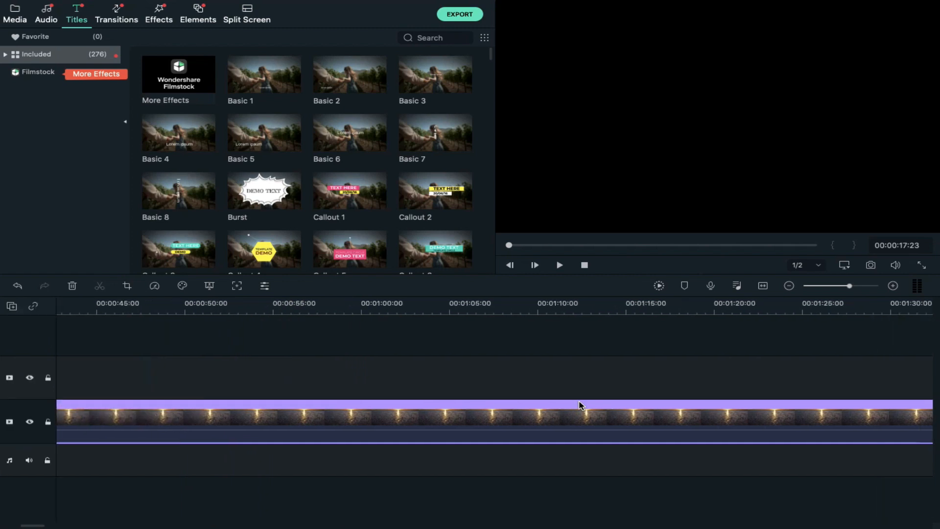
scroll(580, 406, "left", 5)
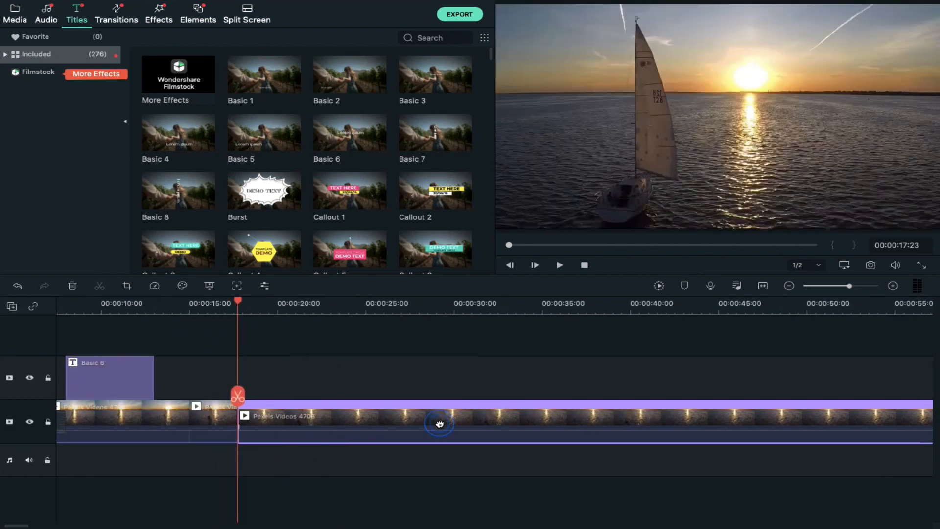
Step: Speed up the last part of the Pexels Videos 4708 clip to 20X
left_click(155, 285)
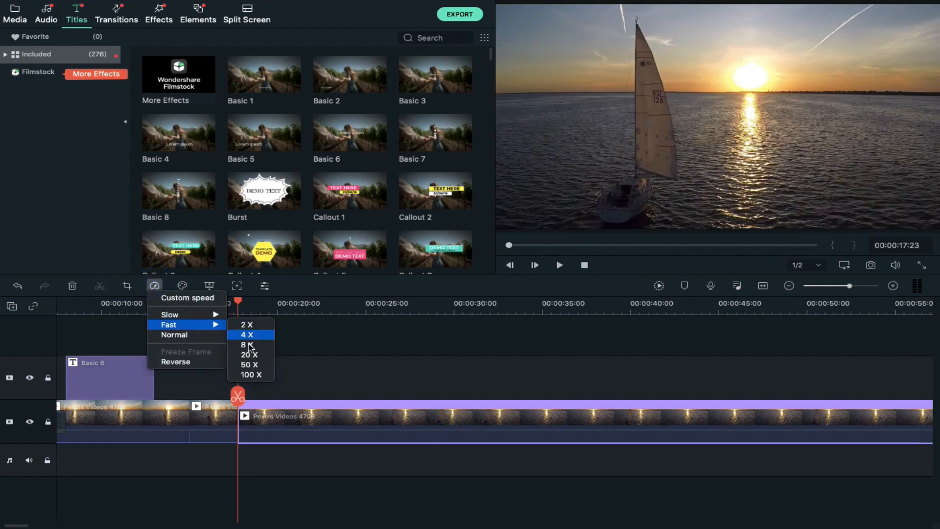
left_click(254, 355)
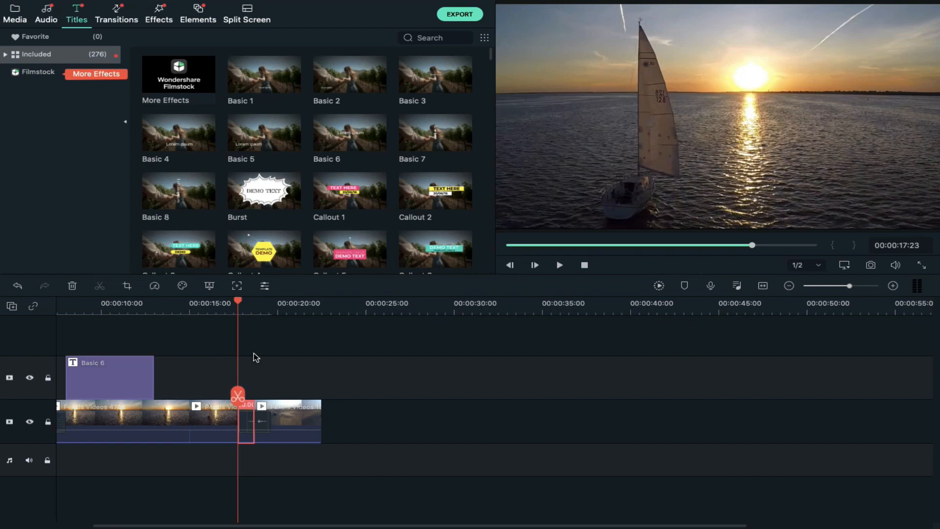
Step: Return the last part of the Pexels Videos 4708 clip to Normal speed and deselect it
left_click(154, 286)
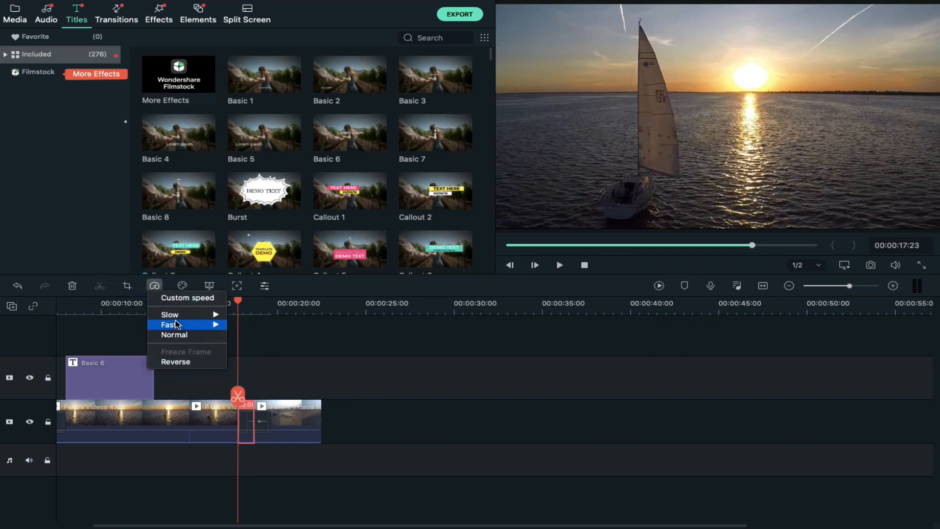
mouse_move(176, 325)
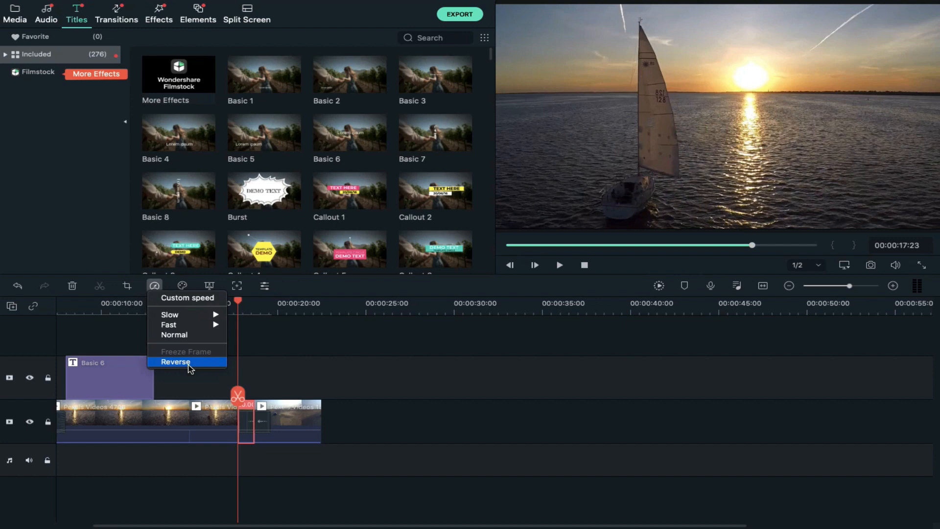
left_click(181, 334)
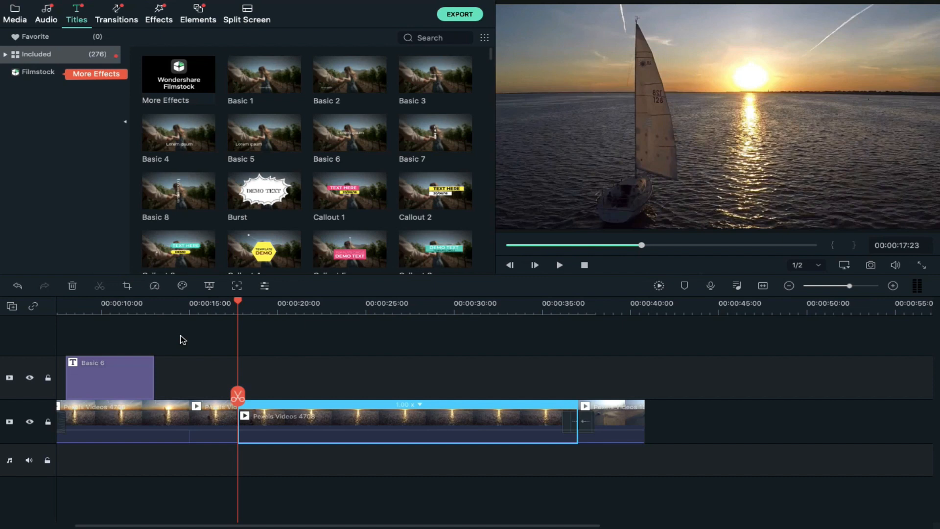
left_click(330, 419)
left_click(336, 460)
Step: Increase the height of the main video track to enlarge the Ab glitch clip's audio waveform
scroll(314, 440, "left", 2)
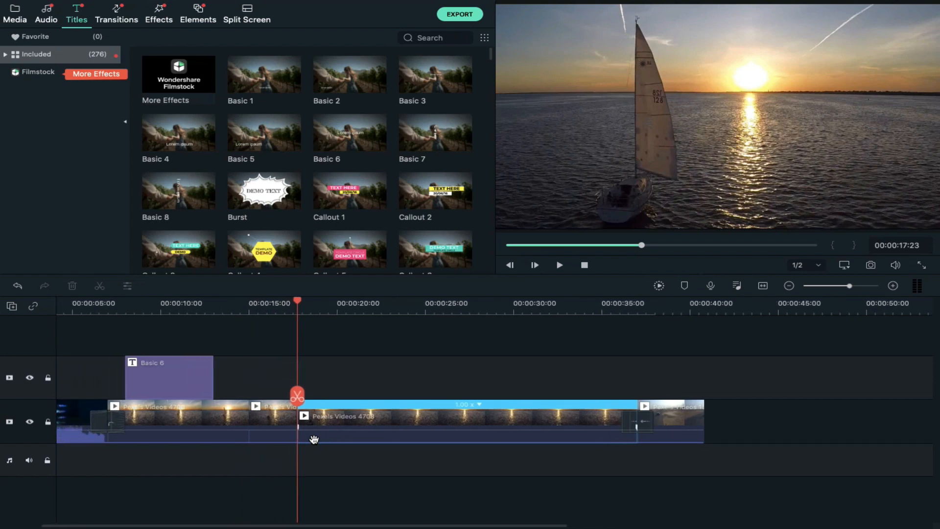
scroll(314, 439, "left", 3)
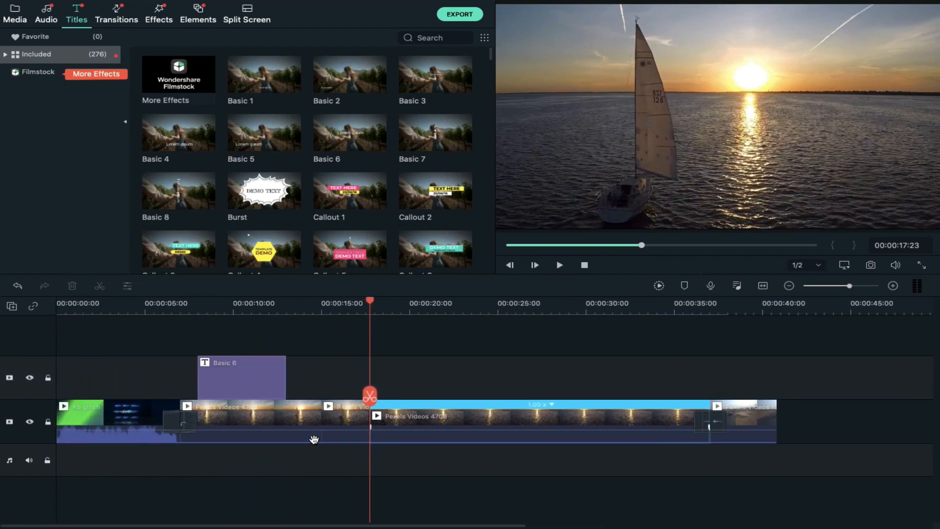
left_click(120, 414)
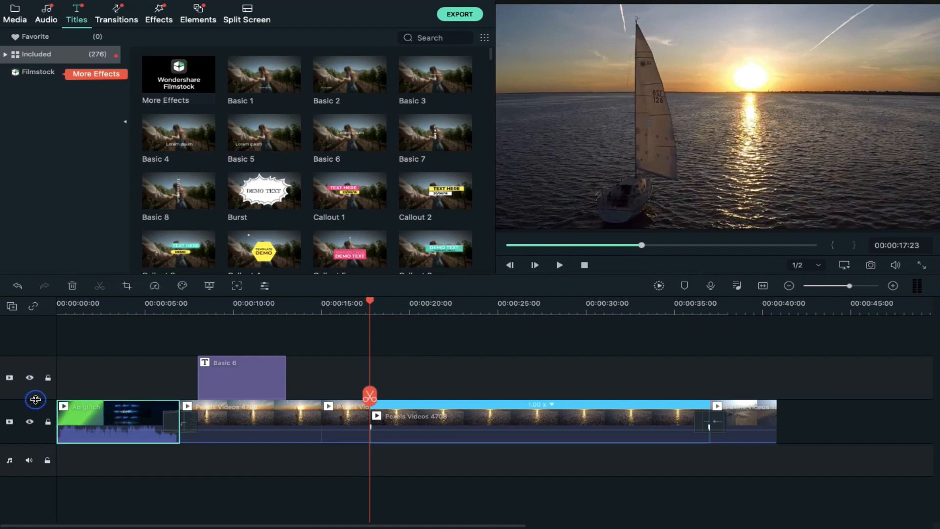
left_click_drag(35, 399, 35, 359)
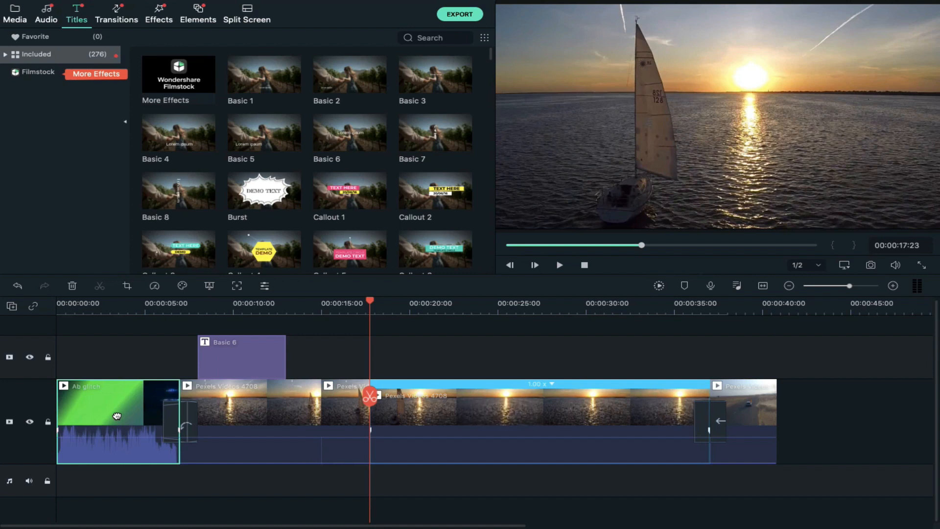
Step: Detach the audio from the Ab glitch clip and delete it, and undo both changes
right_click(117, 416)
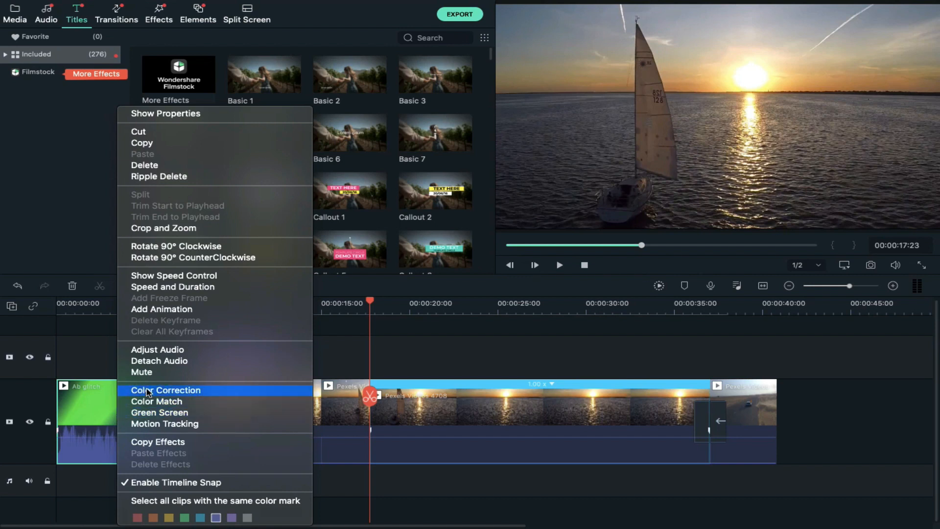
left_click(160, 362)
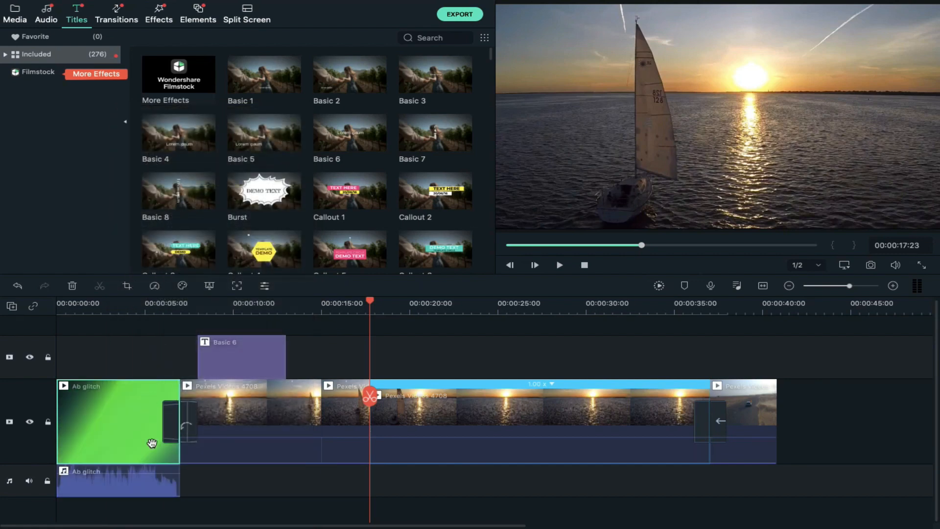
scroll(148, 486, "right", 1)
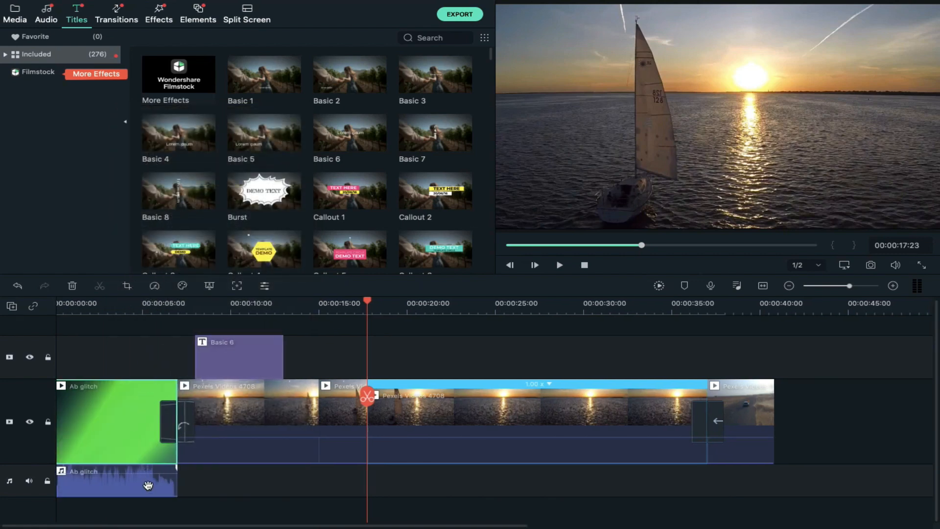
left_click(148, 485)
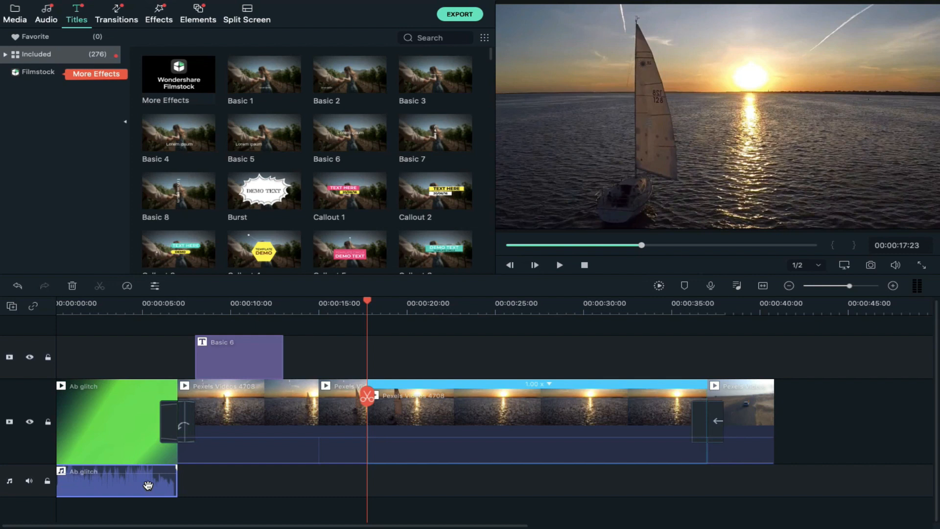
key("Delete")
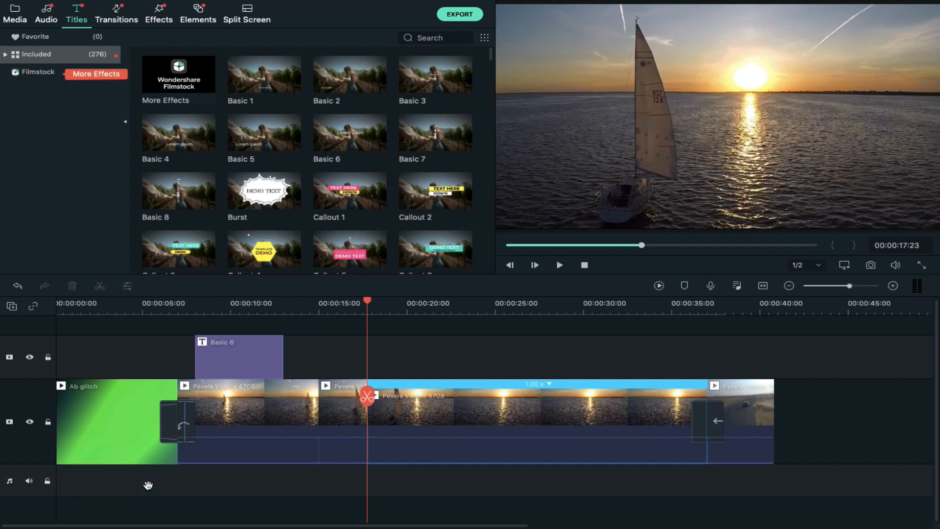
key("ctrl+z")
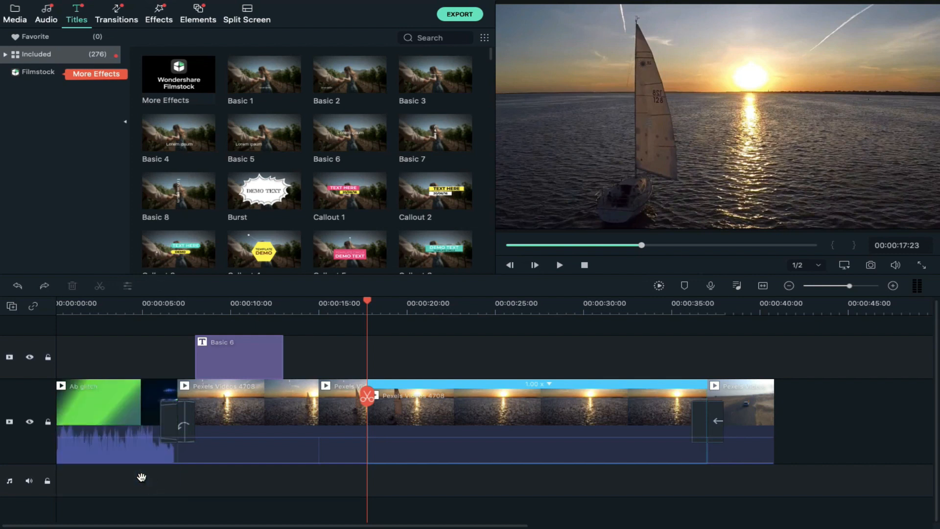
Step: Set the Ab glitch clip's audio fade-in and fade-out to 0.7 s each and its equalizer to Dance
left_click(112, 446)
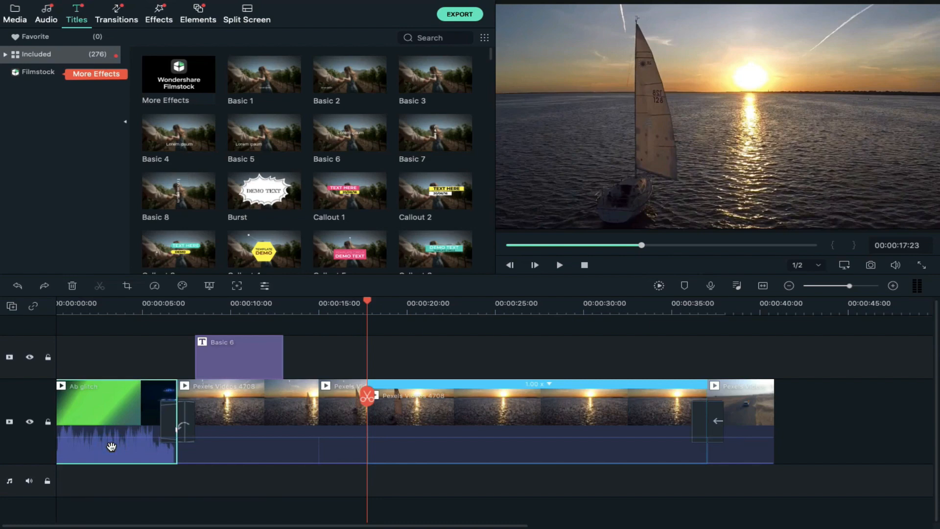
right_click(112, 447)
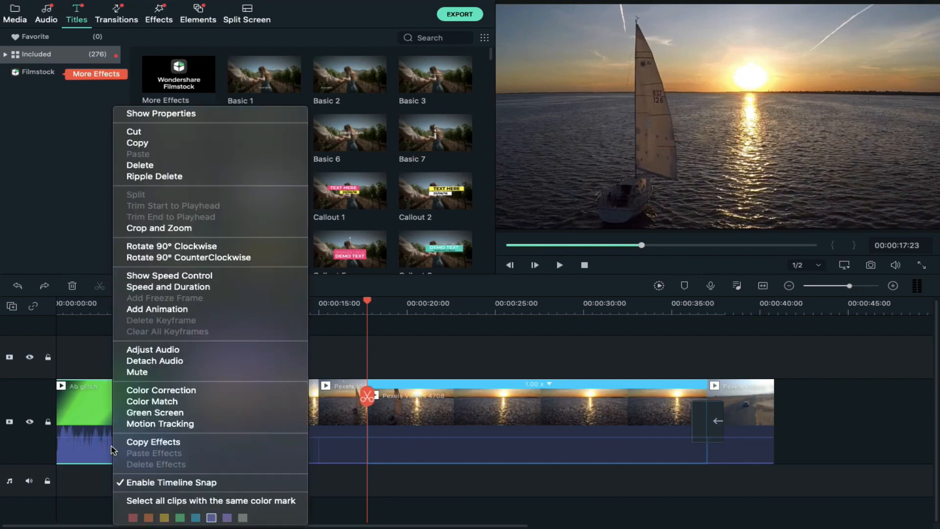
left_click(146, 349)
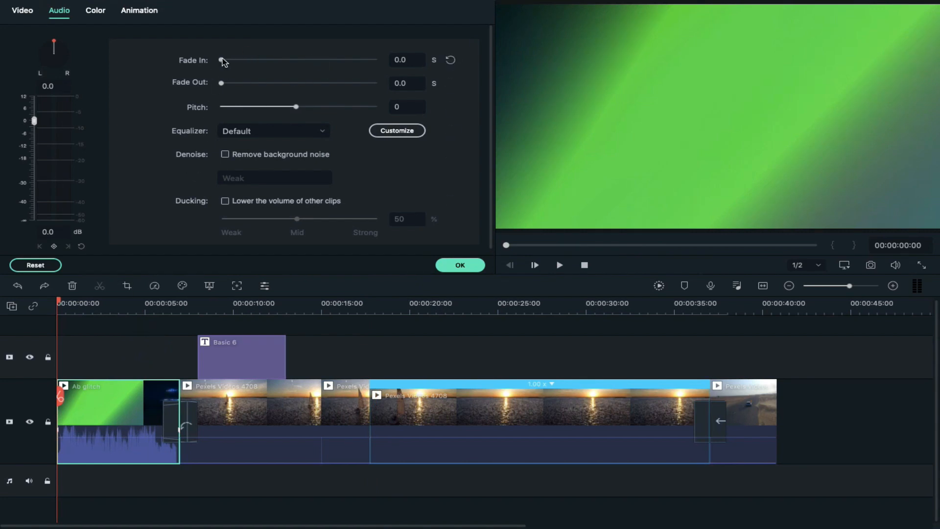
mouse_move(221, 60)
left_mouse_down()
mouse_move(237, 60)
mouse_move(225, 84)
mouse_move(240, 85)
left_mouse_up()
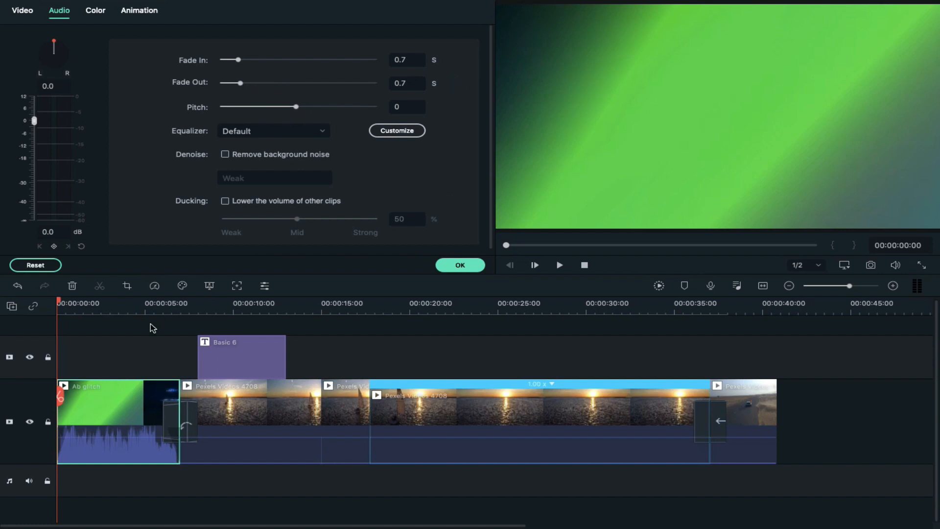
mouse_move(165, 437)
mouse_move(104, 431)
left_click(303, 132)
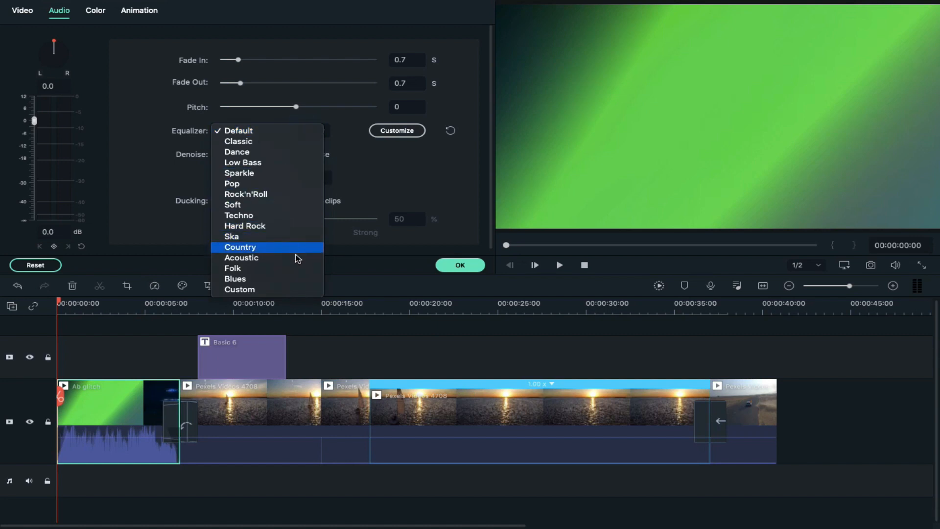
left_click(281, 152)
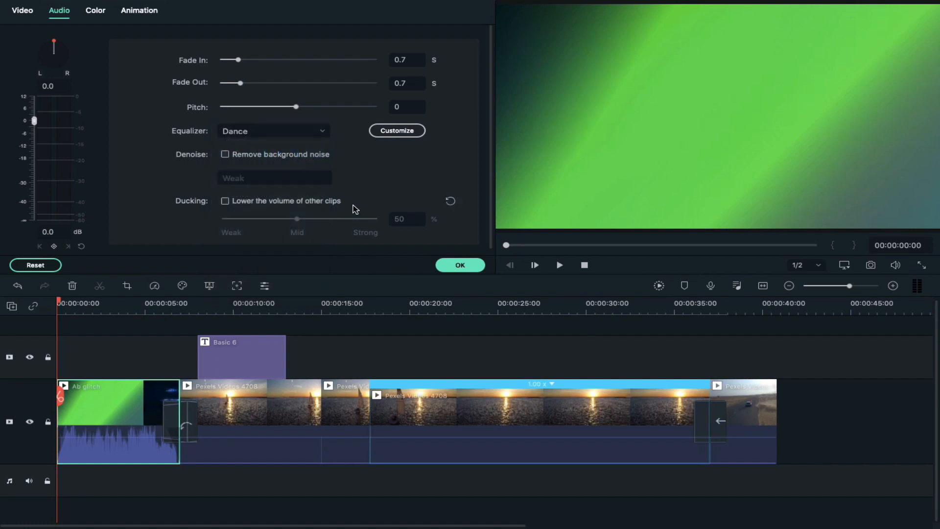
Step: Enable Weak background noise removal and lowering of other clips' volume at 50%, and accept the audio adjustments
left_click(226, 157)
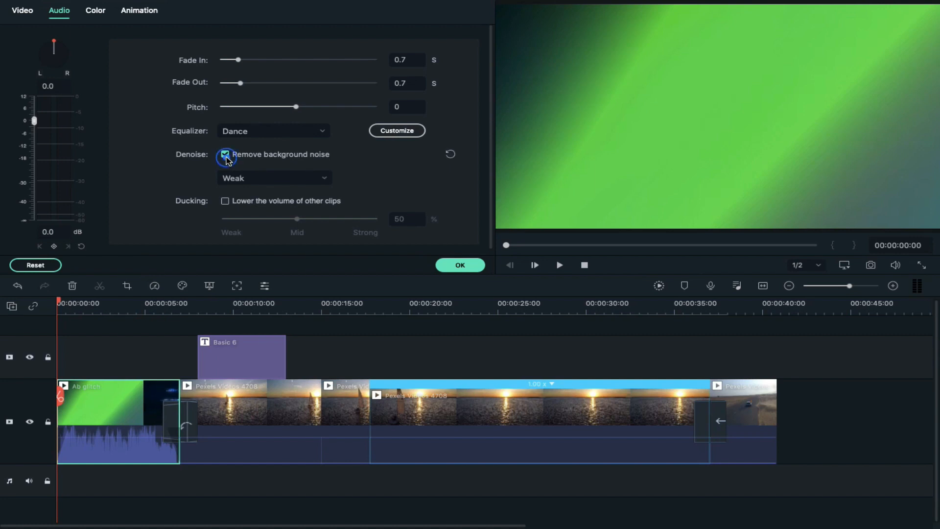
left_click(250, 181)
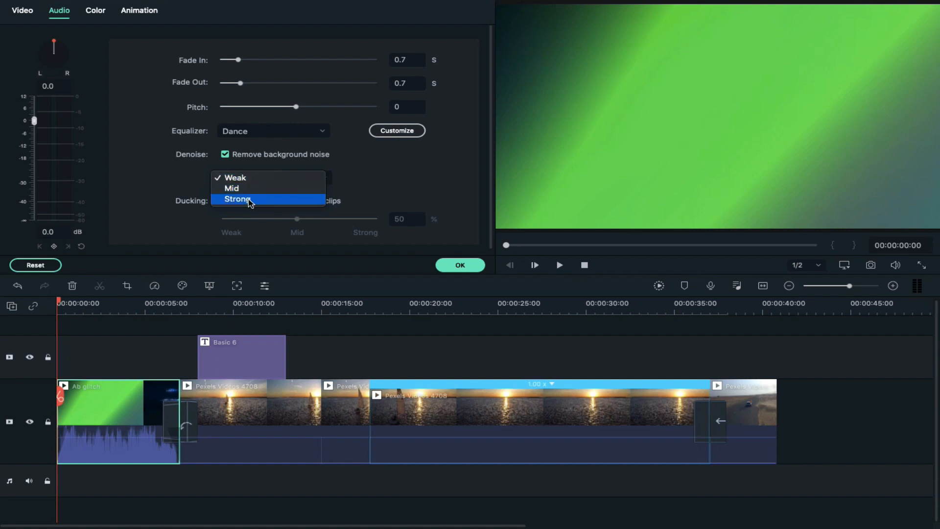
left_click(400, 168)
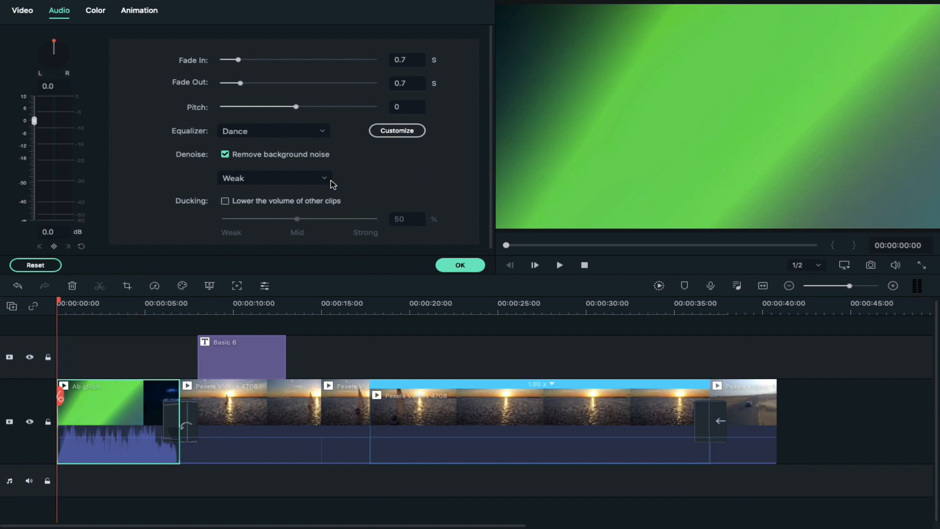
left_click(225, 202)
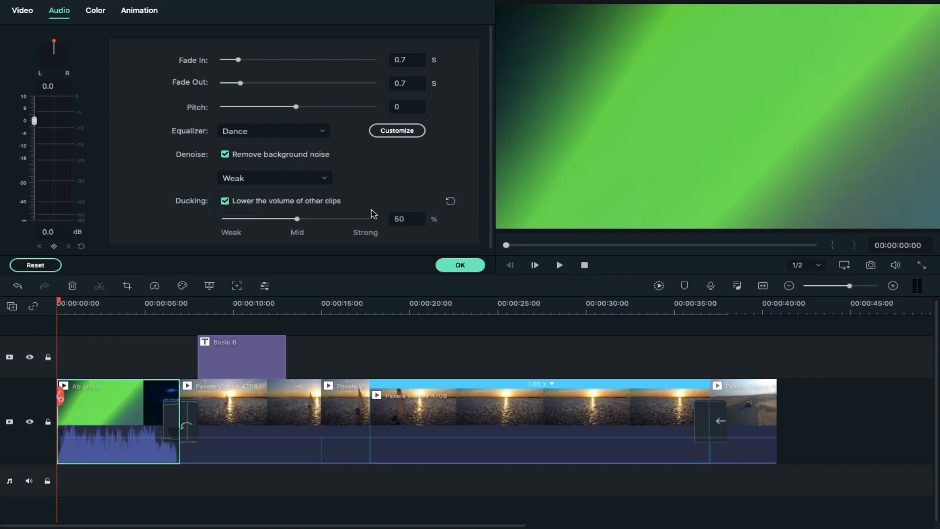
left_click(446, 271)
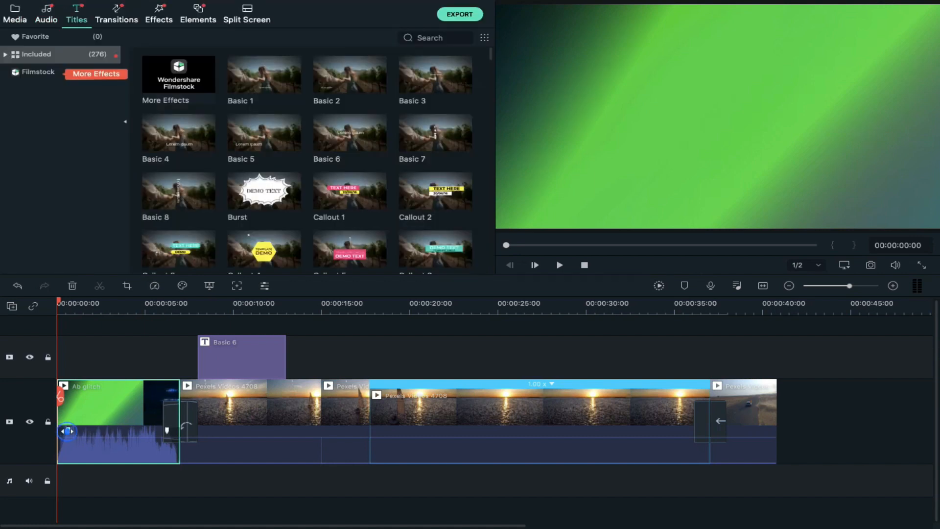
Step: Lengthen the Ab glitch clip's audio fades to about 1 s each on the timeline and raise its volume level
mouse_move(68, 431)
left_mouse_down()
mouse_move(129, 439)
mouse_move(74, 431)
left_mouse_up()
left_click_drag(167, 431, 193, 425)
left_click_drag(128, 436, 126, 459)
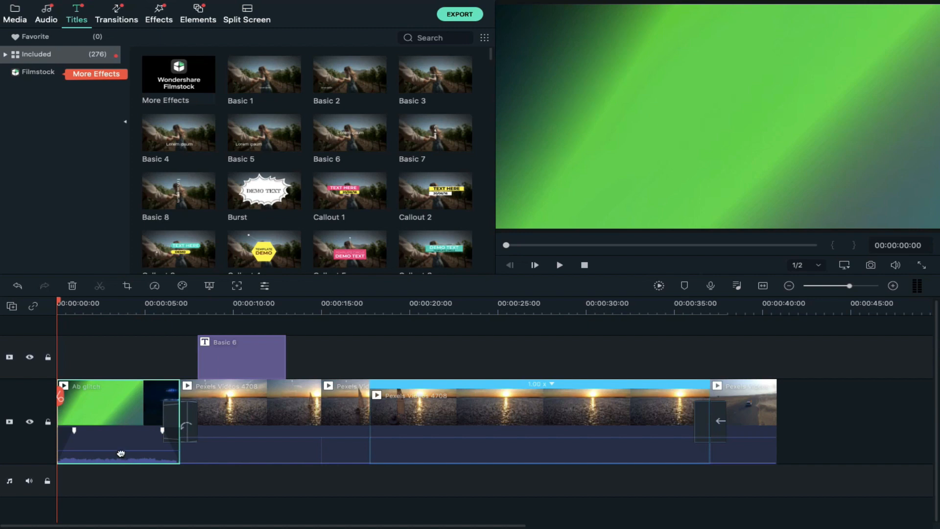
left_click_drag(120, 453, 119, 431)
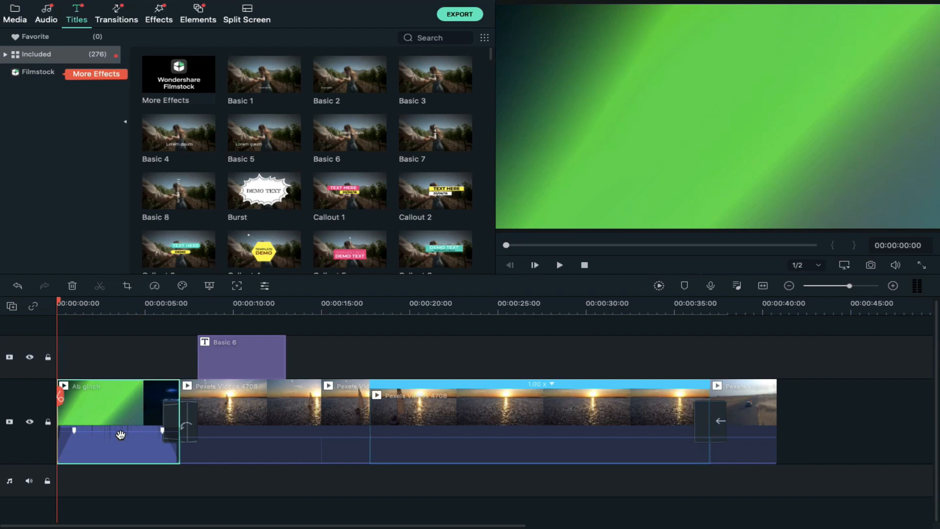
Step: Add the Aqua 2 effect on the track above the start of the long sunset clip and shorten it to about 2 s
left_click(446, 407)
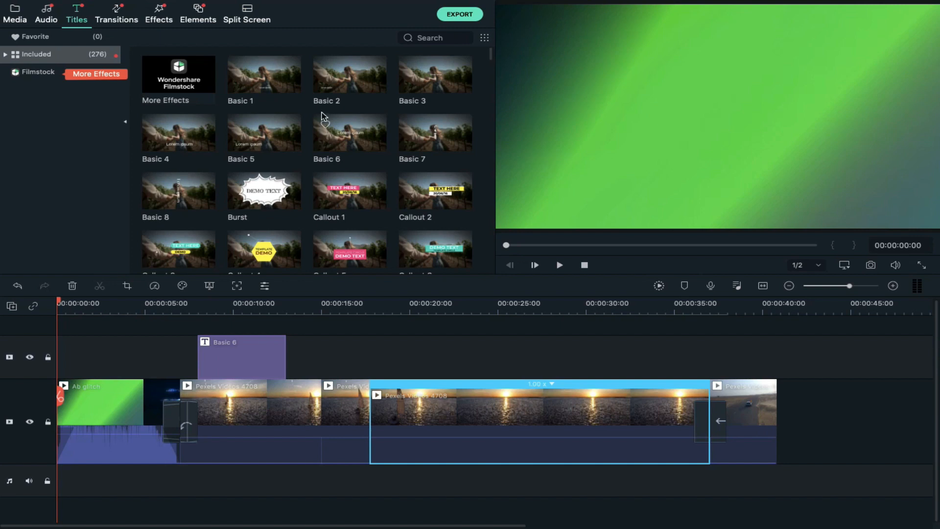
left_click(163, 15)
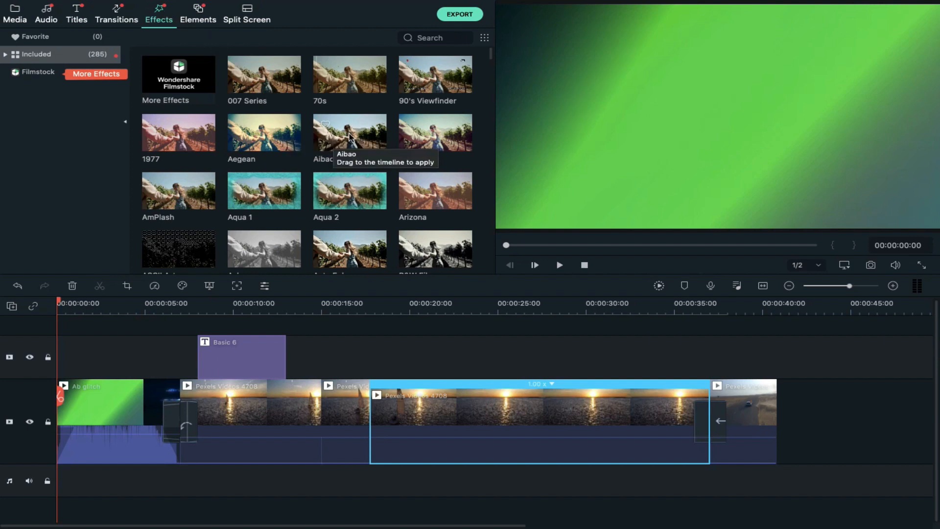
left_click(347, 187)
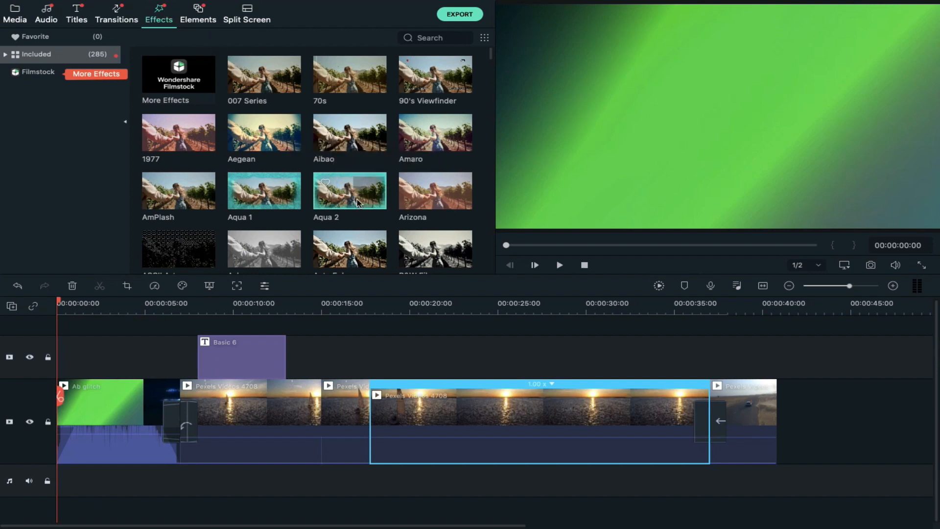
left_click_drag(377, 257, 374, 343)
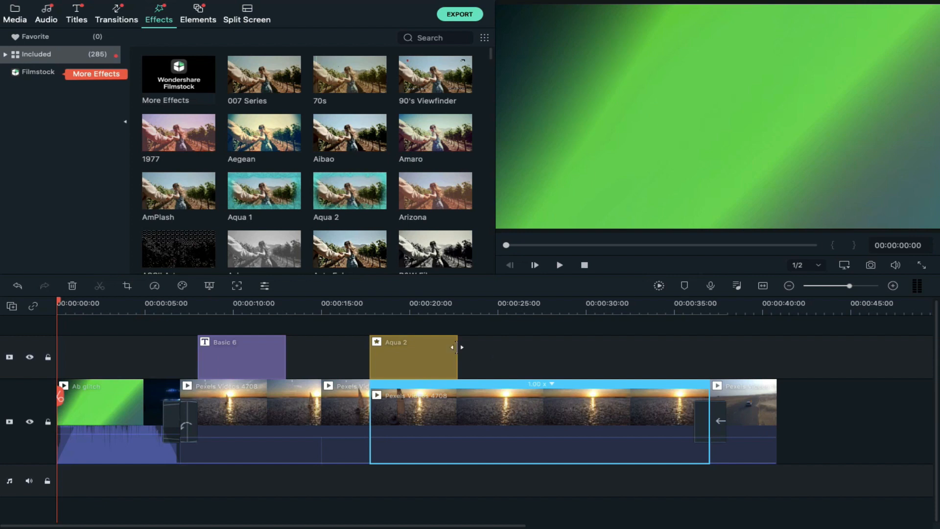
left_click_drag(457, 347, 408, 351)
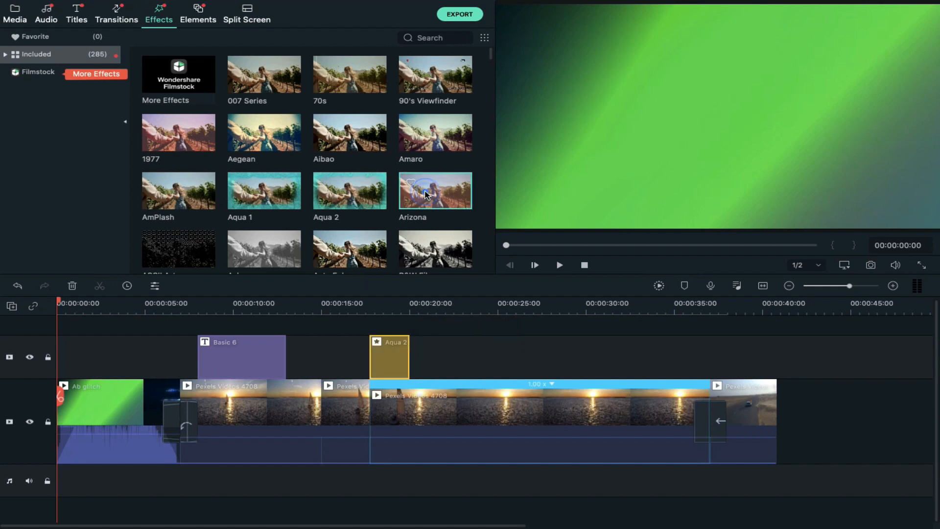
Step: Apply the Arizona effect directly to the long sunset clip, and undo it
left_click_drag(425, 194, 465, 409)
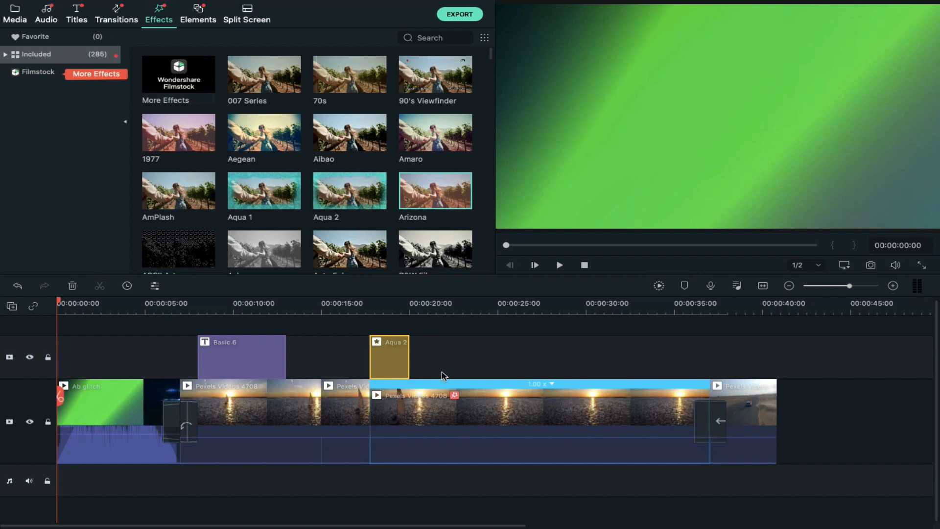
key("ctrl+z")
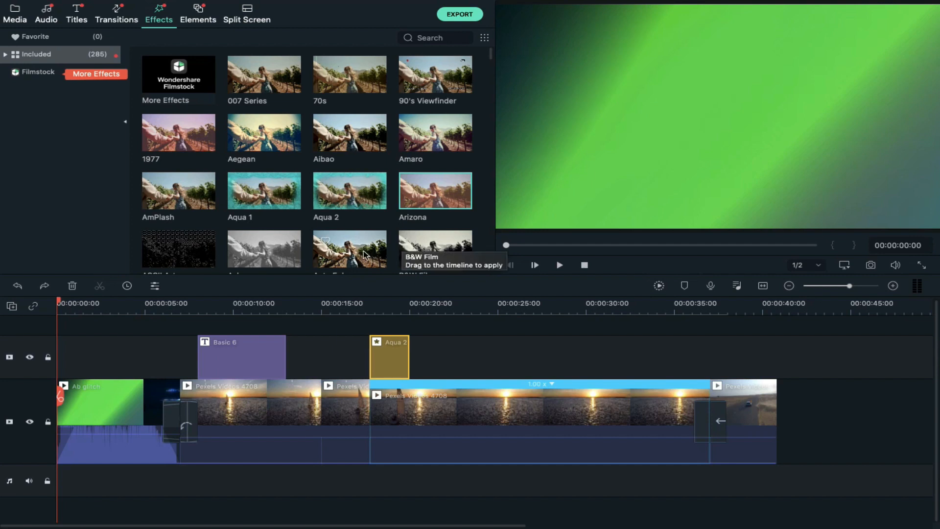
Step: Add Auto Enhance after Aqua 2, shortened to about 1.7 s, followed by the Ash effect, and play back the effects
left_click_drag(360, 247, 411, 359)
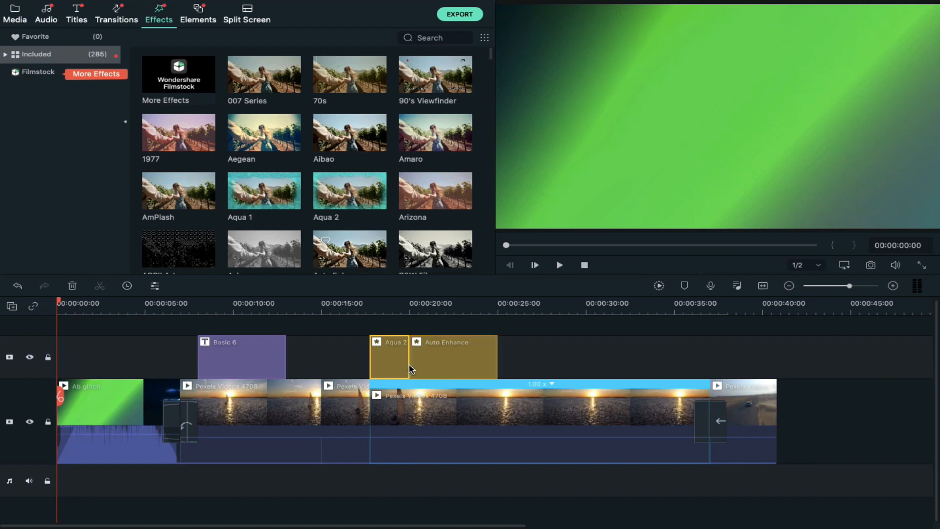
left_click(493, 348)
left_click_drag(494, 348, 430, 338)
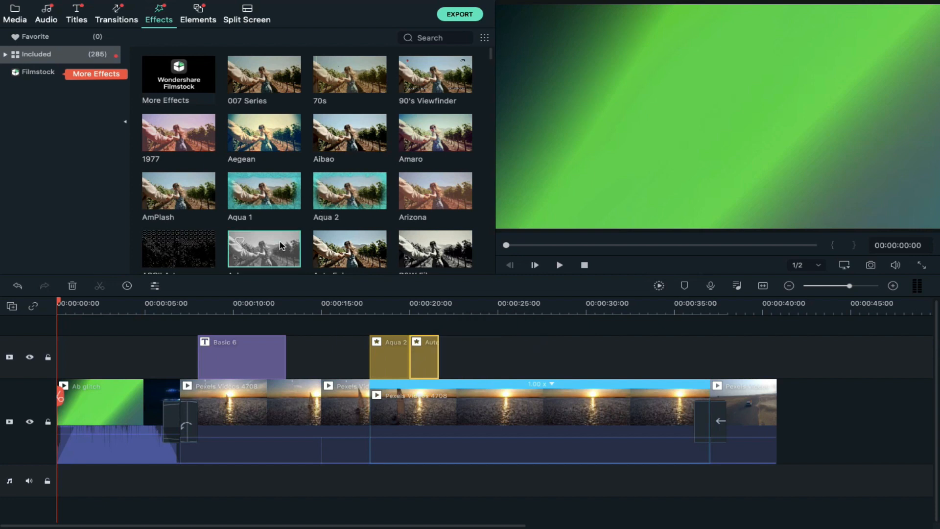
left_click_drag(284, 244, 449, 351)
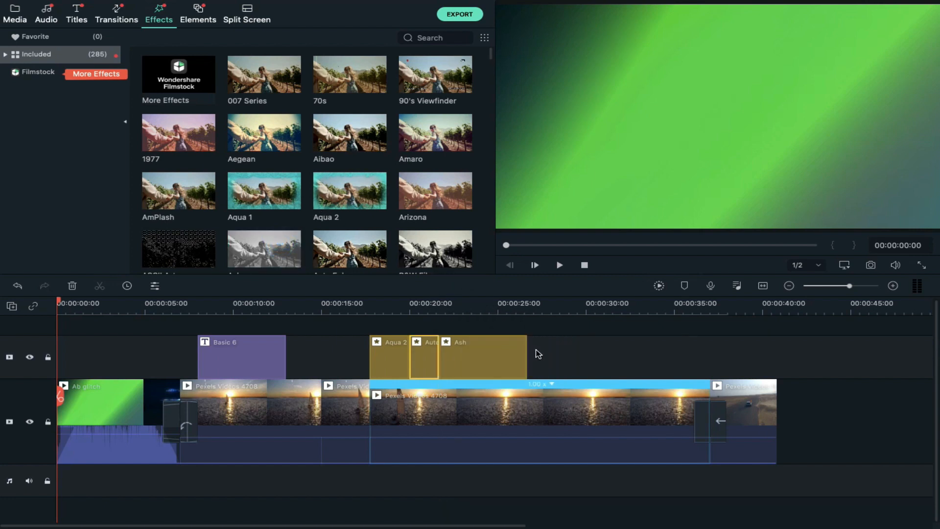
left_click(365, 310)
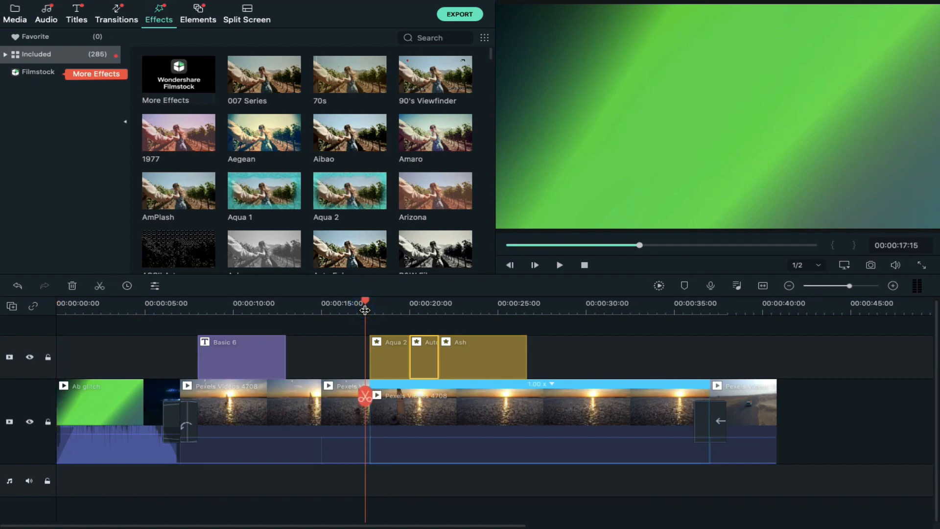
key("space")
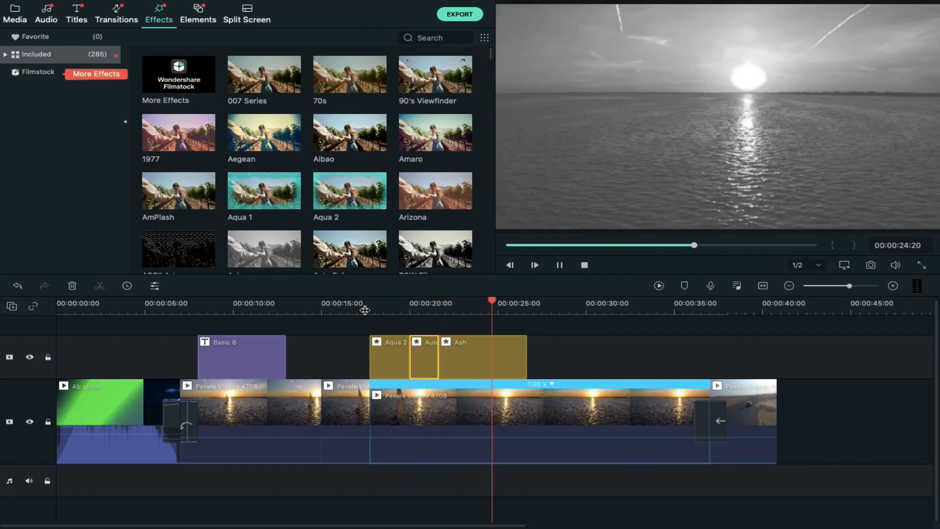
Step: Apply the B&W Film effect directly to the long sunset clip, play it back, and undo the effect
left_click(433, 245)
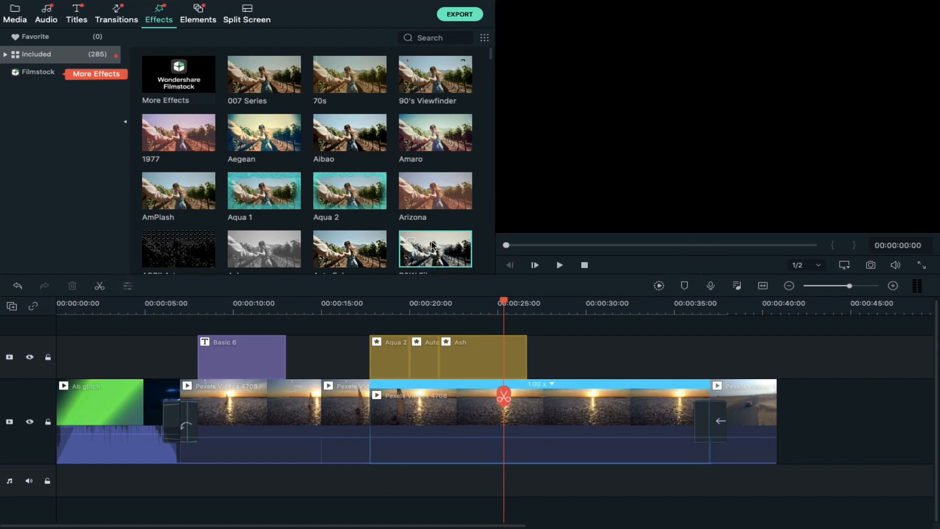
left_click_drag(433, 245, 547, 416)
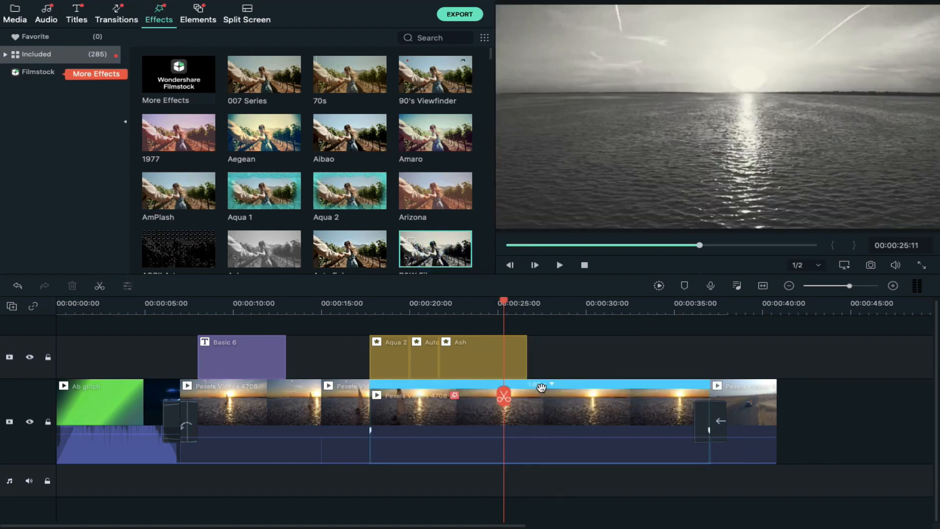
left_click(529, 312)
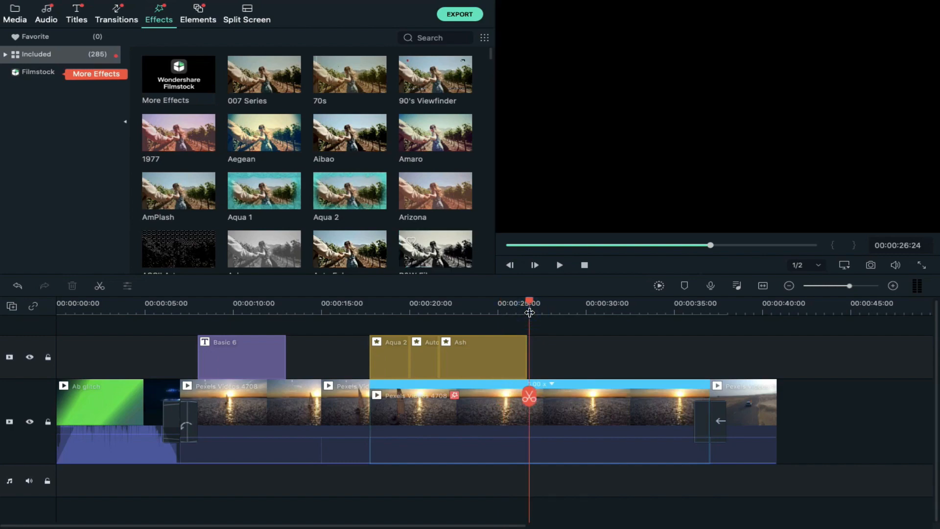
key("space")
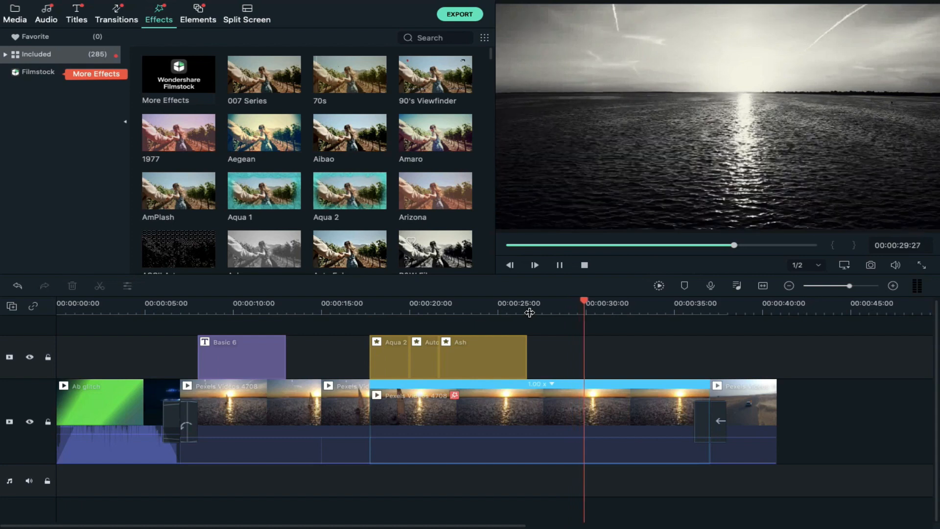
key("space")
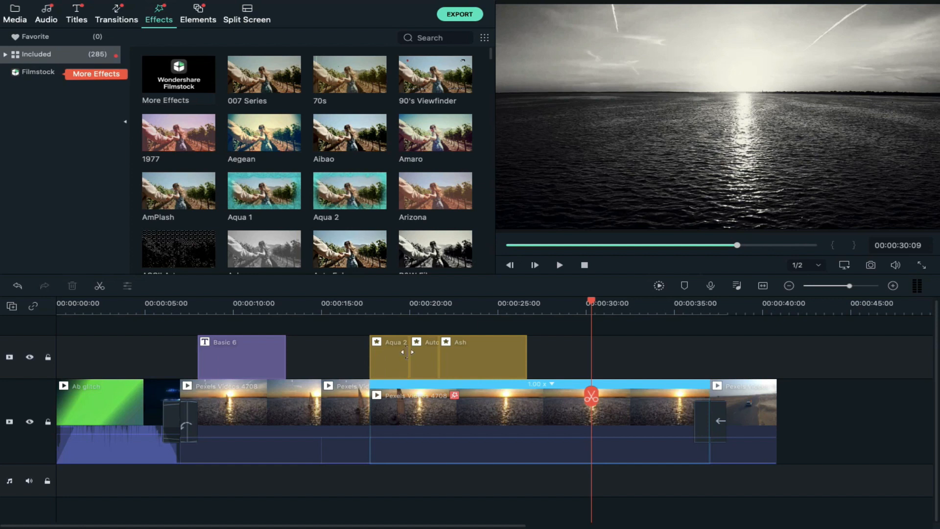
left_click(475, 391)
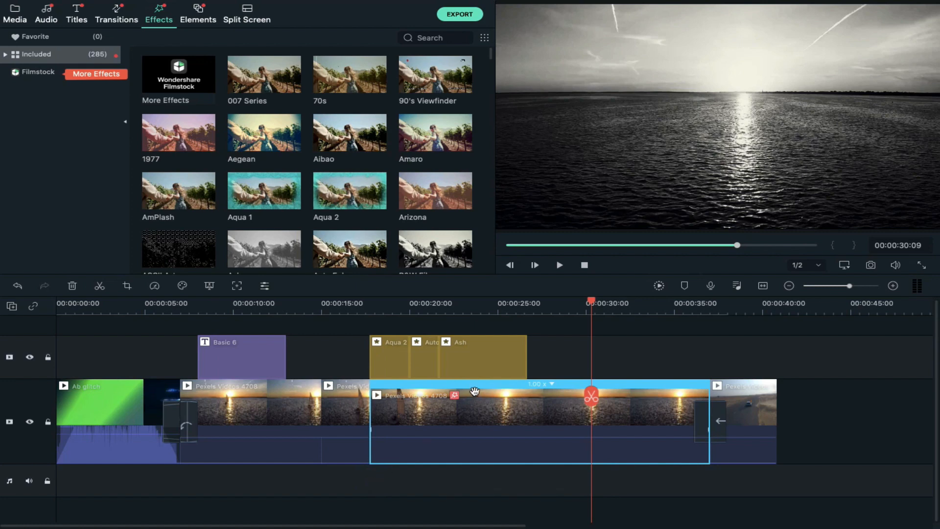
key("ctrl+z")
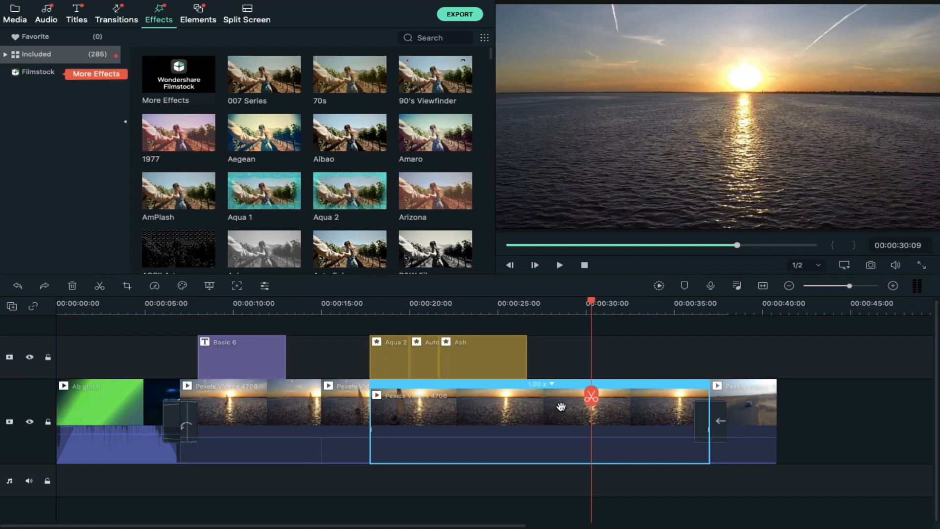
Step: Open the long sunset clip's video settings and try its rotation control, keeping the rotation at 0
double_click(637, 409)
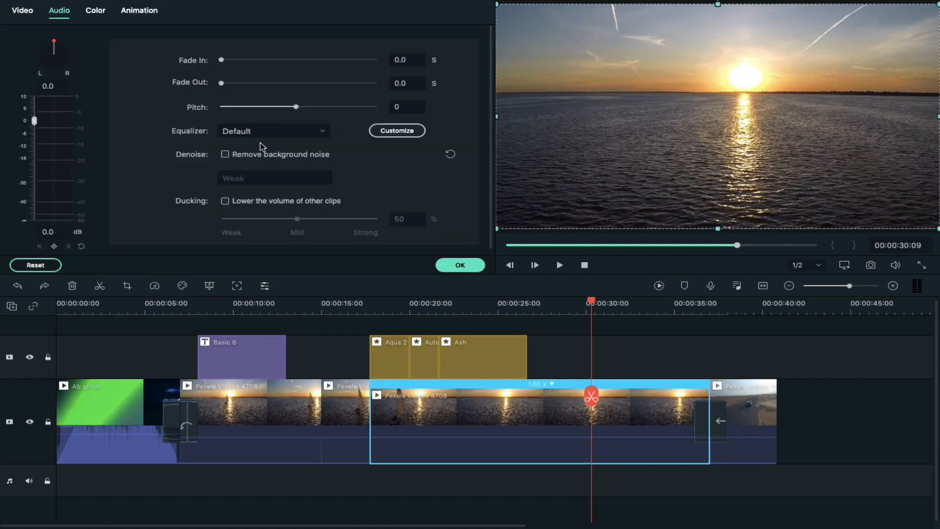
left_click(22, 15)
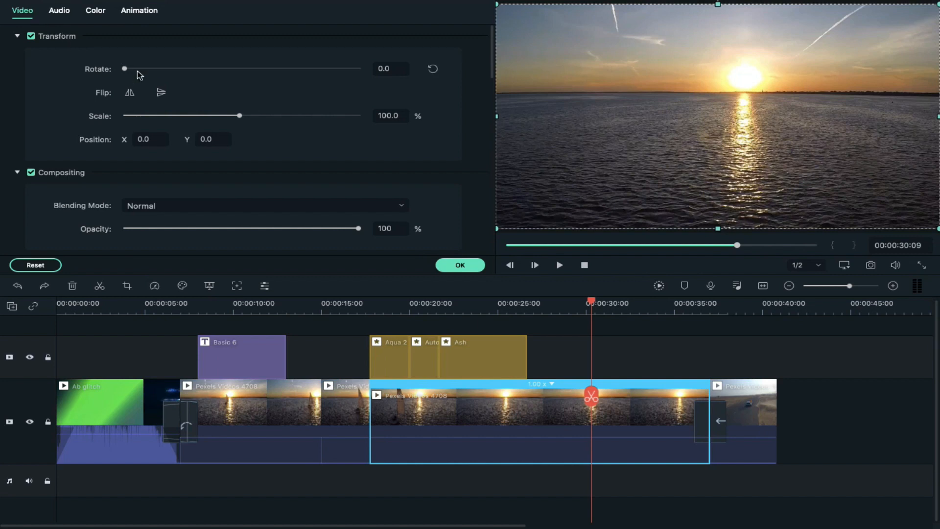
mouse_move(125, 70)
left_mouse_down()
mouse_move(190, 73)
mouse_move(120, 71)
left_mouse_up()
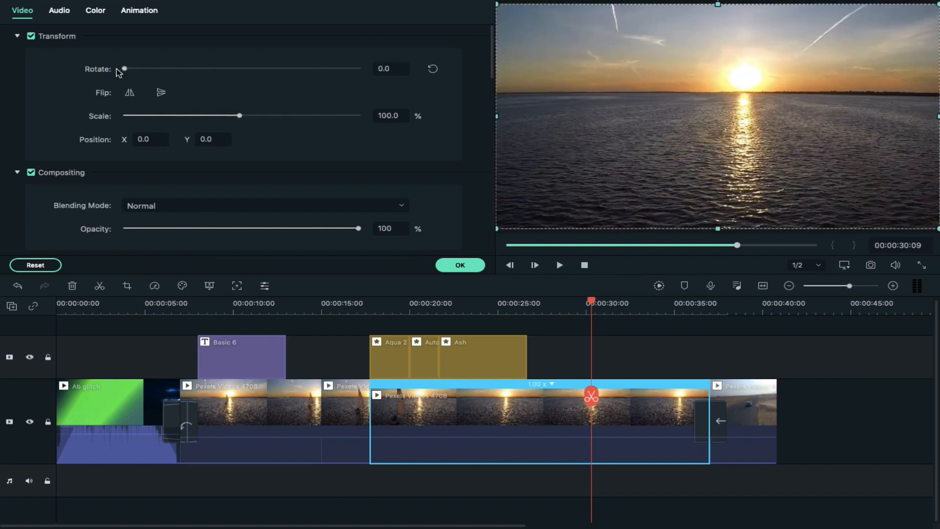
Step: Try the horizontal and vertical flips on the sunset clip, returning it to its original orientation
left_click(133, 93)
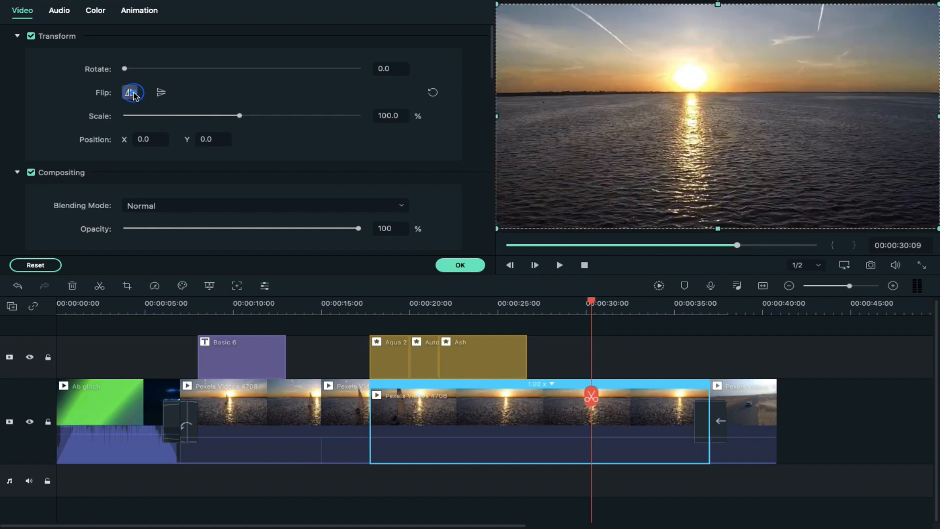
left_click(133, 92)
left_click(133, 92)
left_click(133, 93)
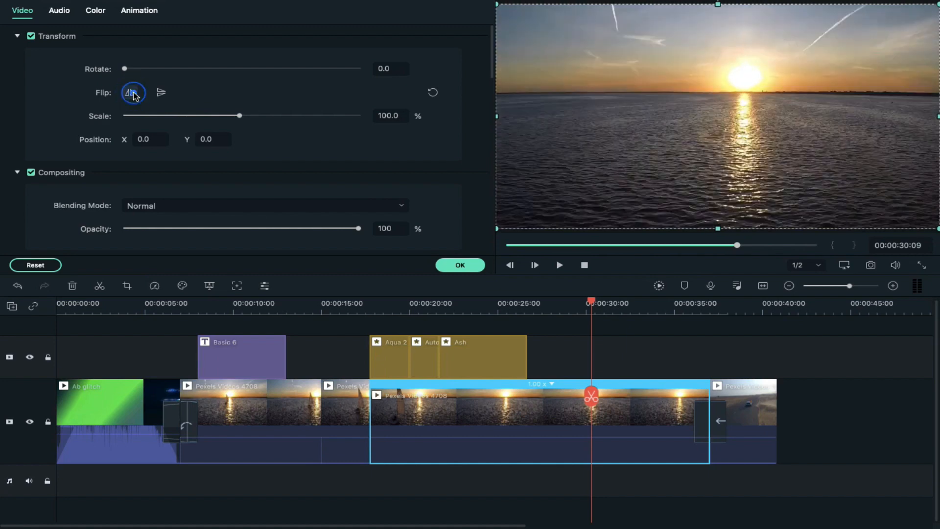
left_click(164, 93)
left_click(165, 92)
left_click(164, 92)
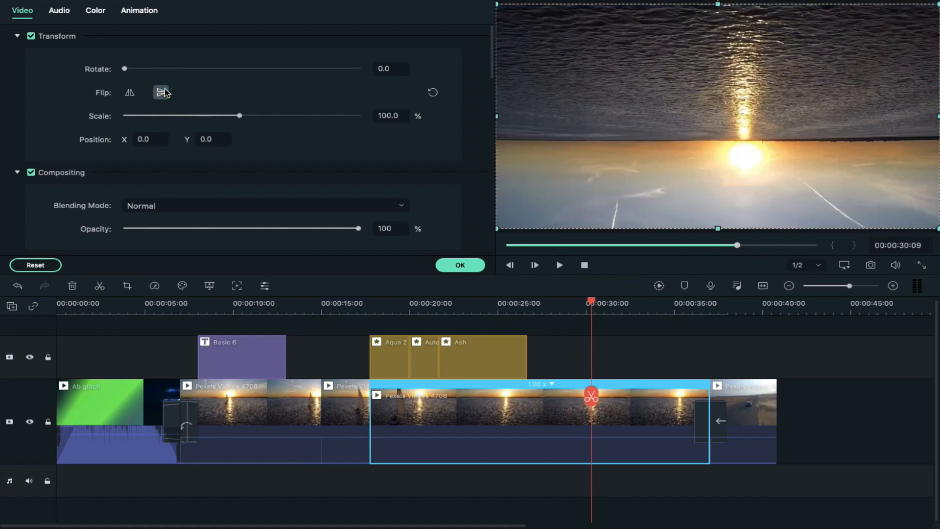
left_click(164, 92)
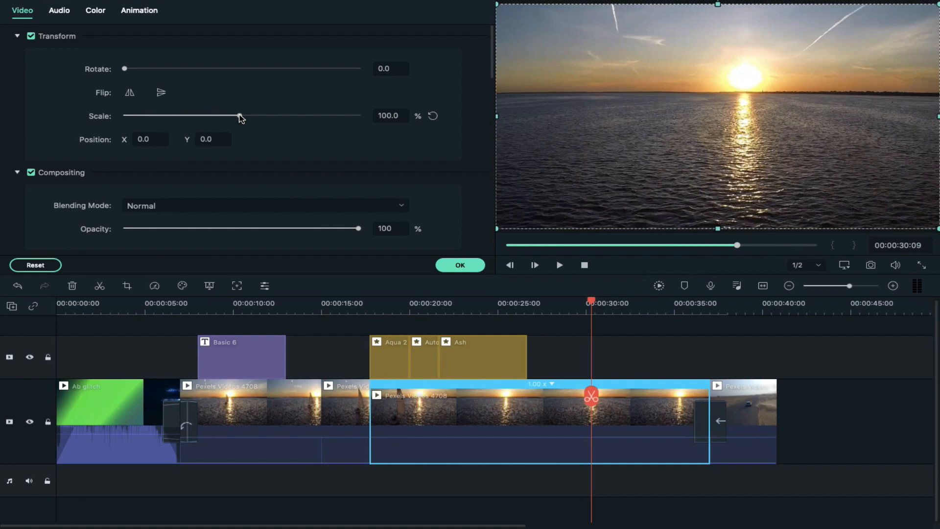
Step: Scale the sunset clip up to 137.3%
mouse_move(240, 116)
left_mouse_down()
mouse_move(293, 116)
mouse_move(255, 116)
left_mouse_up()
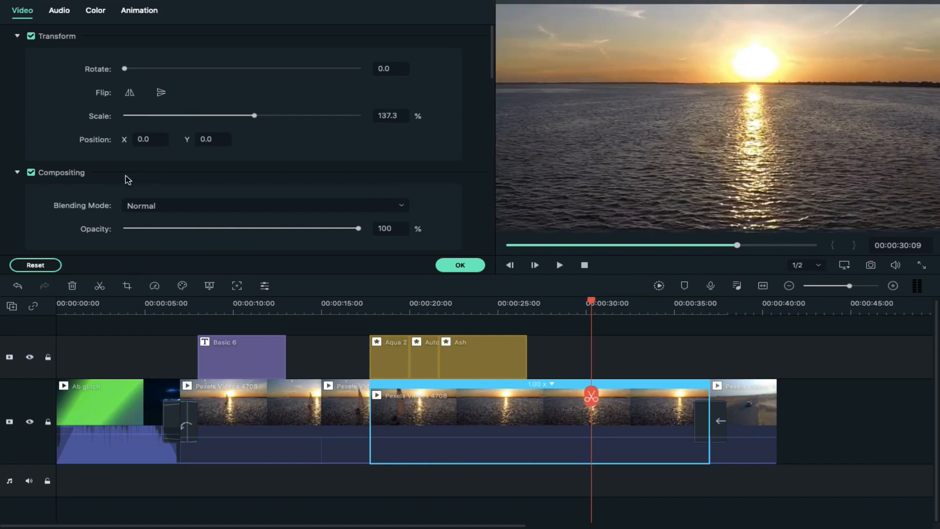
scroll(126, 176, "down", 2)
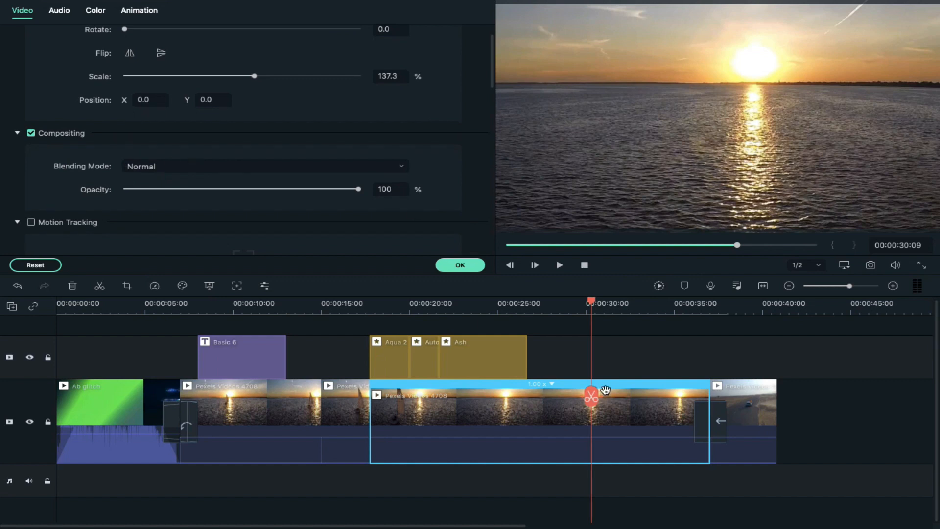
Step: Move the desert road clip to the track above the sunset clip, starting at about 31 s, and preview the overlap
left_click(758, 396)
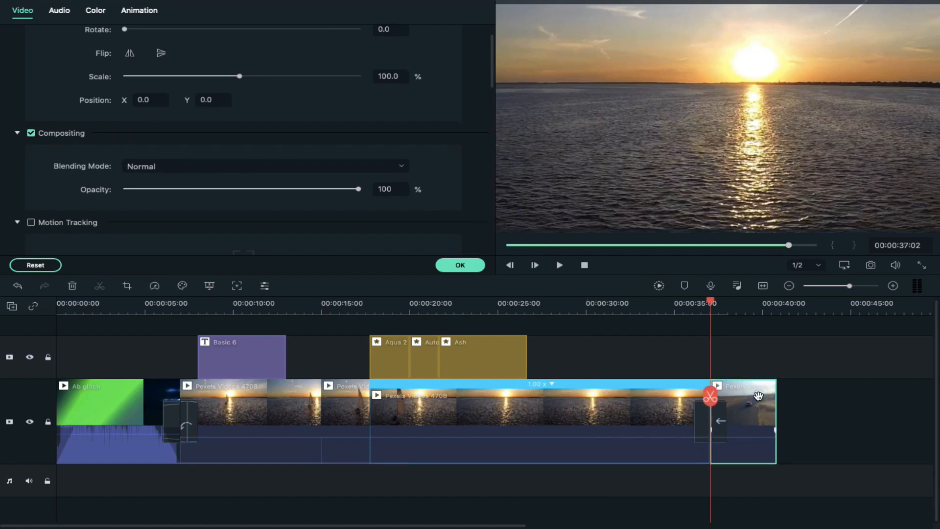
left_click_drag(758, 396, 658, 360)
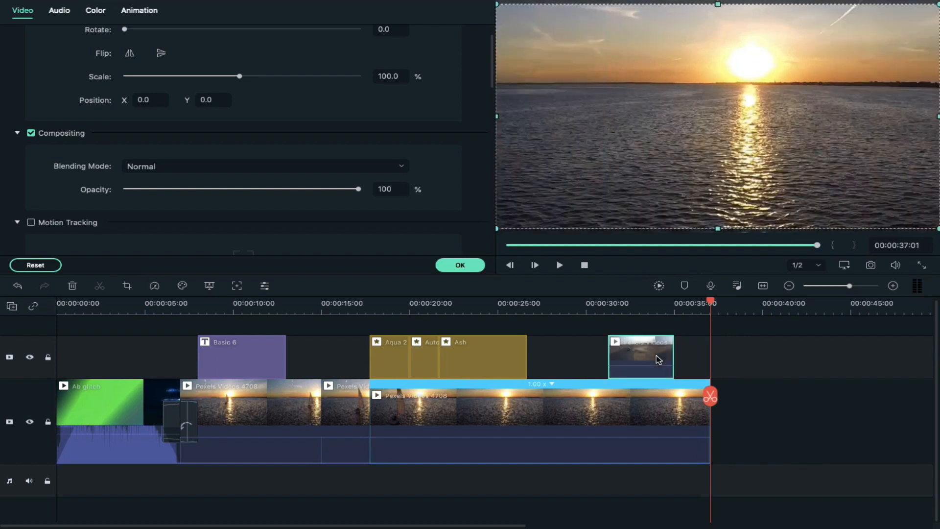
left_click(636, 322)
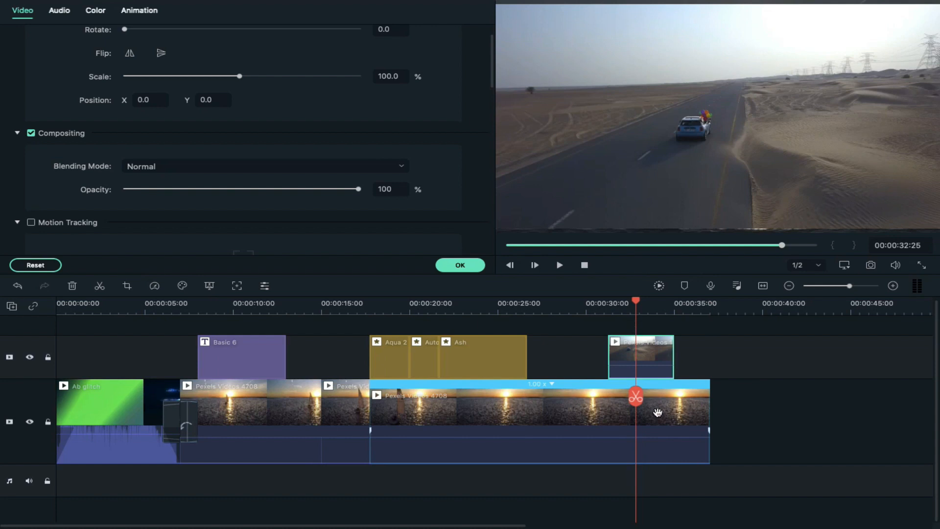
Step: Set the desert road clip's blending mode to Darken, and select the sunset clip beneath it
left_click(644, 351)
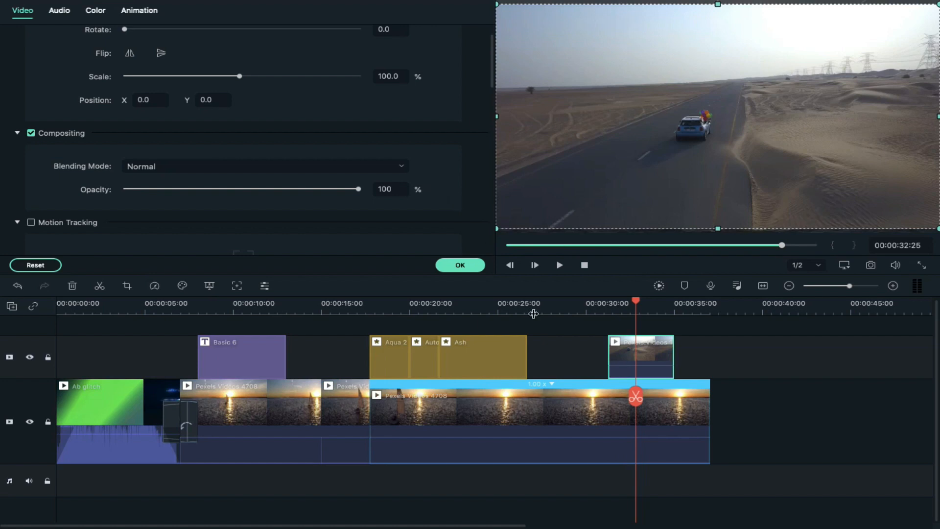
left_click(399, 168)
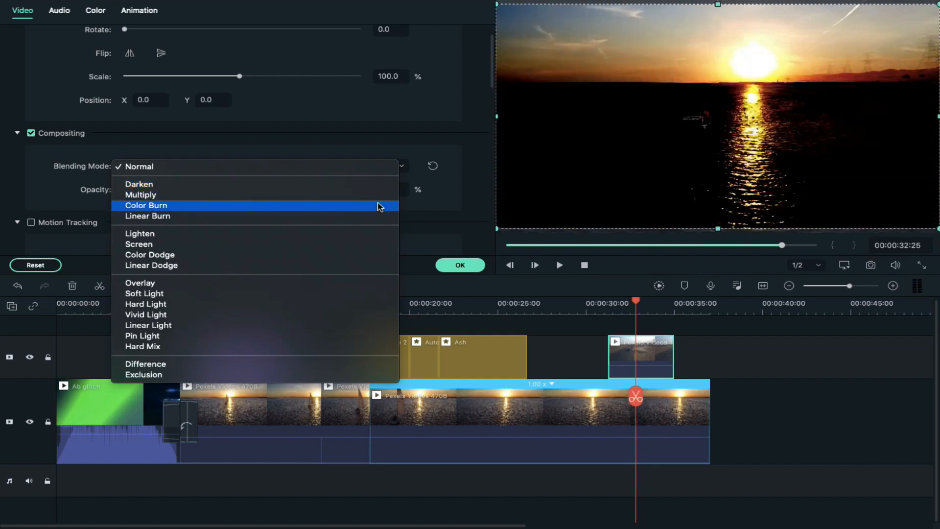
left_click(378, 185)
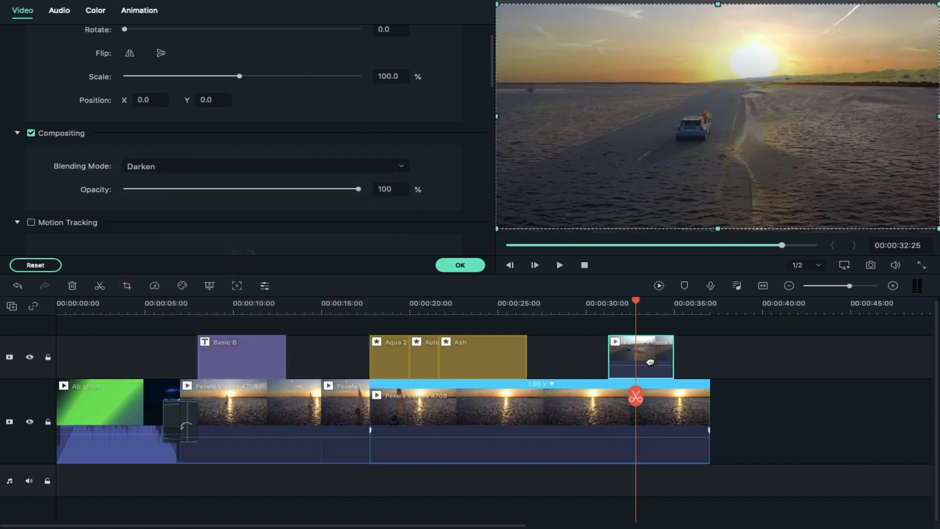
left_click(664, 397)
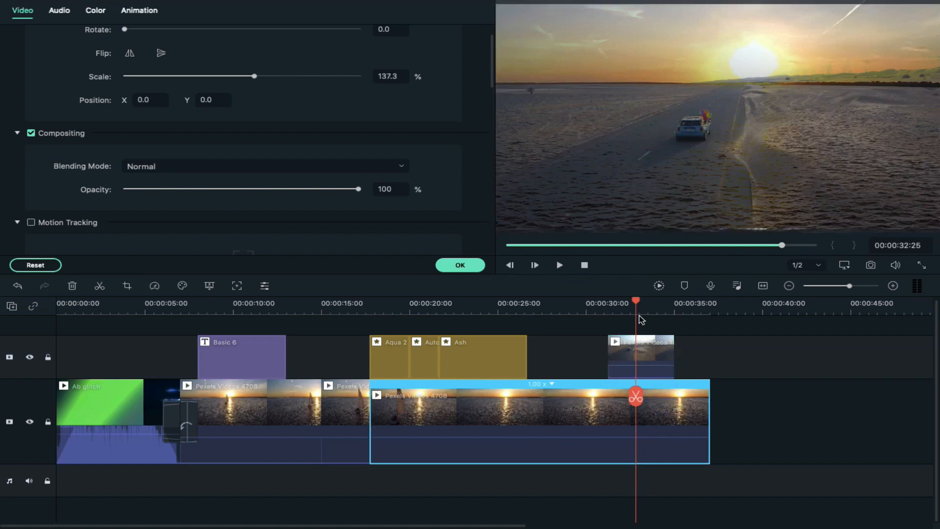
Step: Play back the blended overlap of the desert road and sunset clips from about 31 s
left_click(606, 304)
key("space")
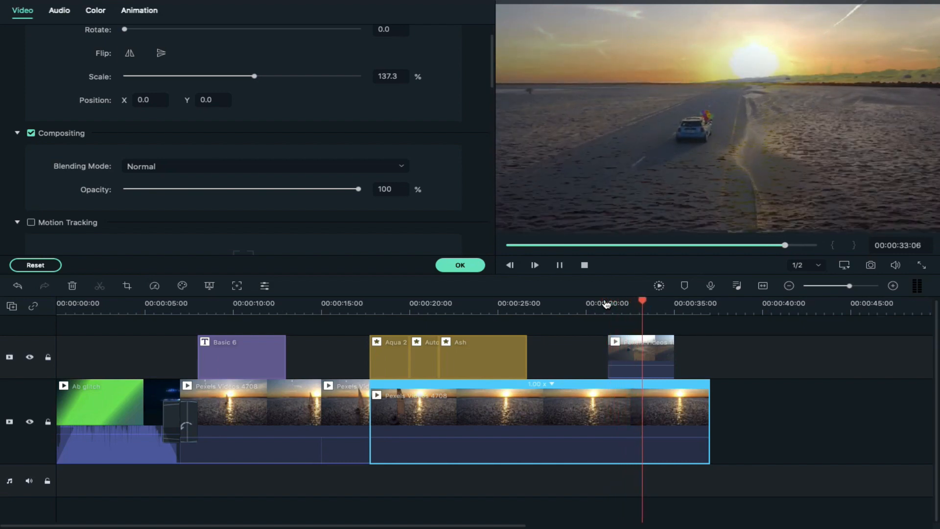
key("space")
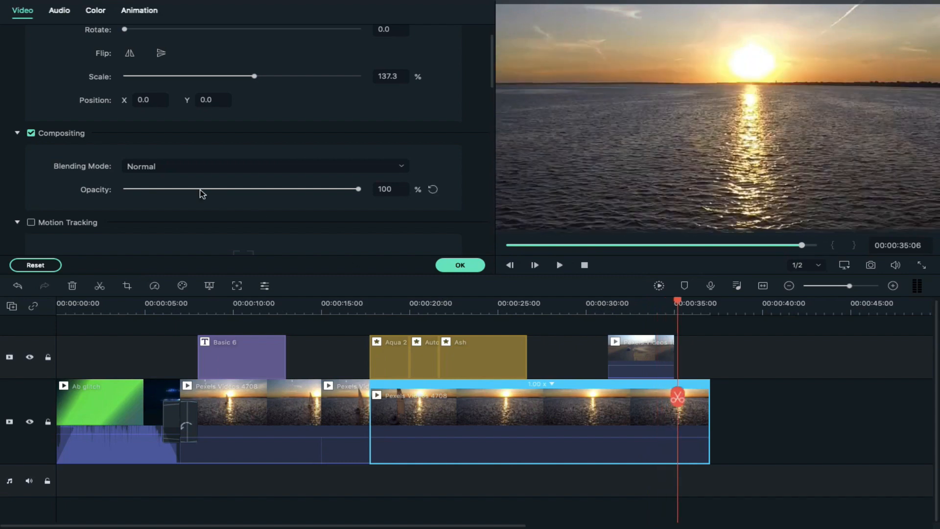
Step: Move the desert road clip onto the main track right after the sunset clip, and set the playhead at its opening frames
scroll(203, 193, "down", 2)
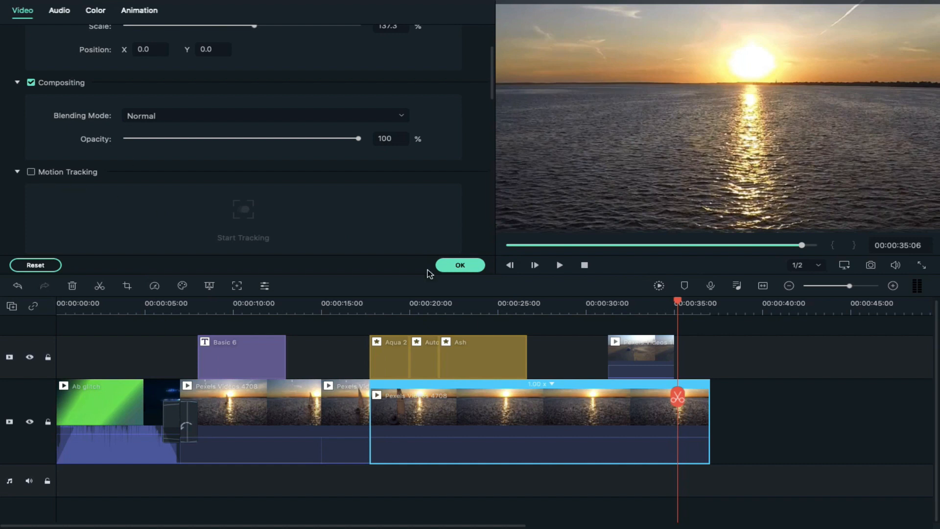
left_click(645, 352)
left_click_drag(645, 352, 750, 390)
left_click(718, 307)
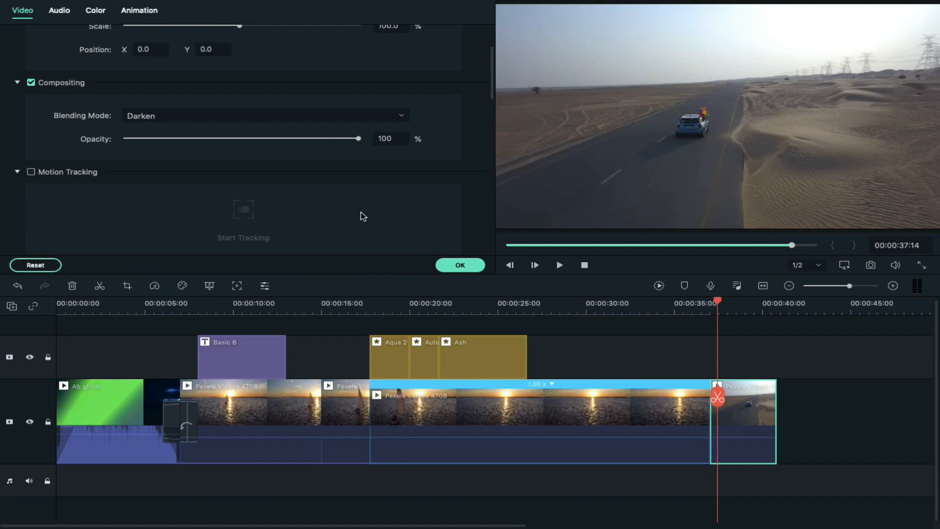
Step: Enable motion tracking on the desert road clip, fit the tracking box around the car and run the tracking
left_click(32, 172)
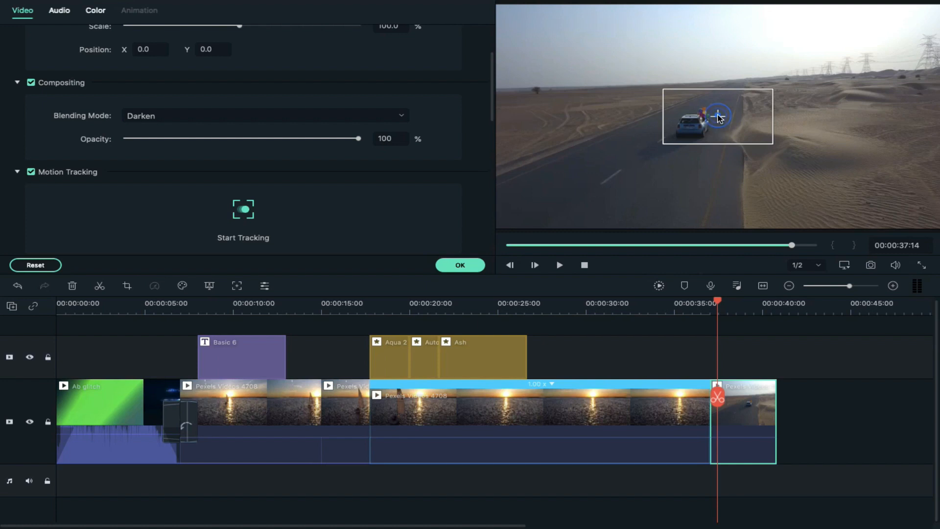
left_click_drag(715, 119, 693, 125)
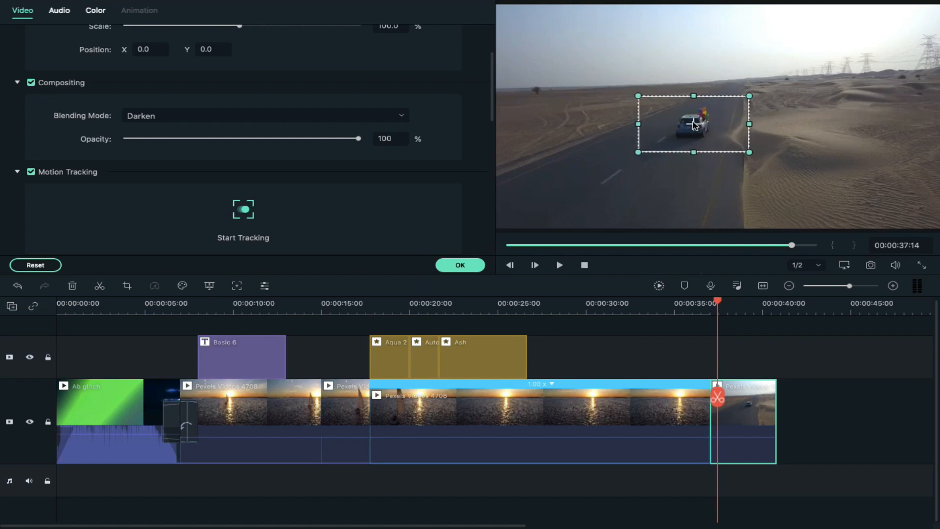
left_click_drag(638, 96, 713, 143)
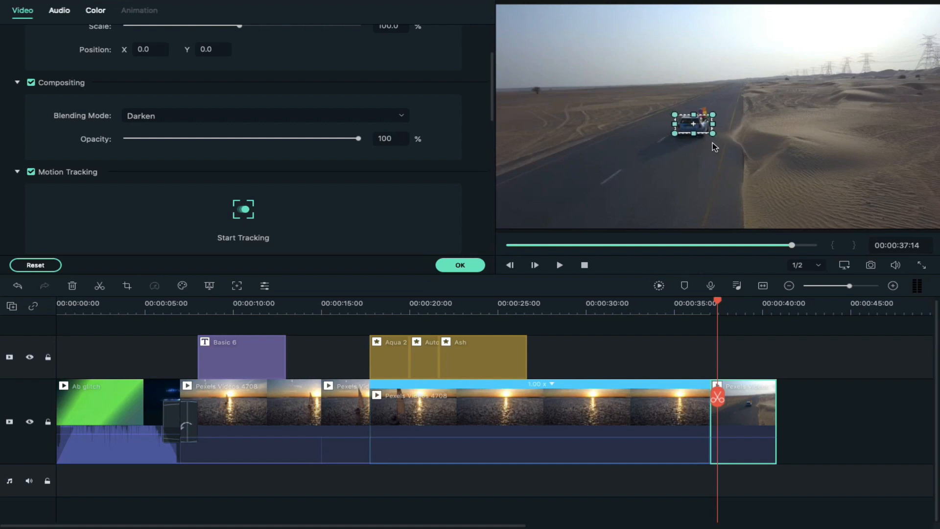
scroll(330, 212, "down", 2)
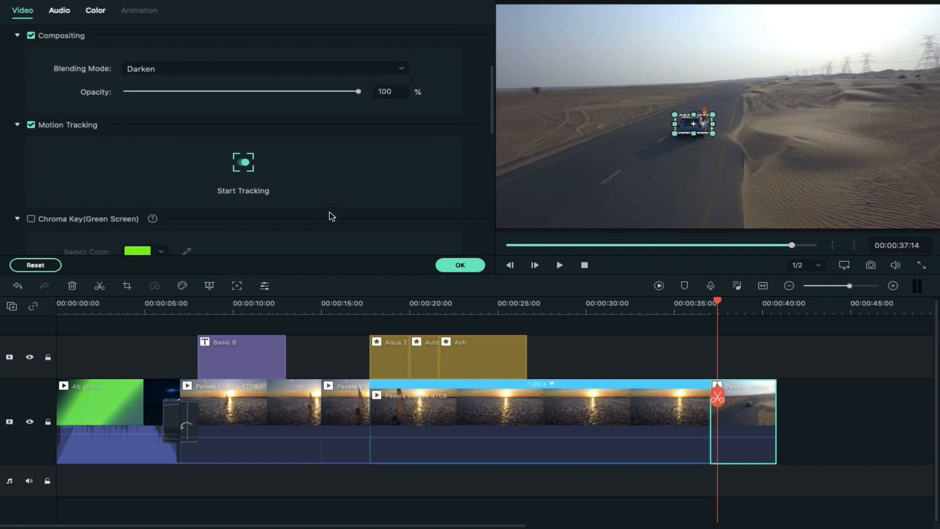
left_click(250, 160)
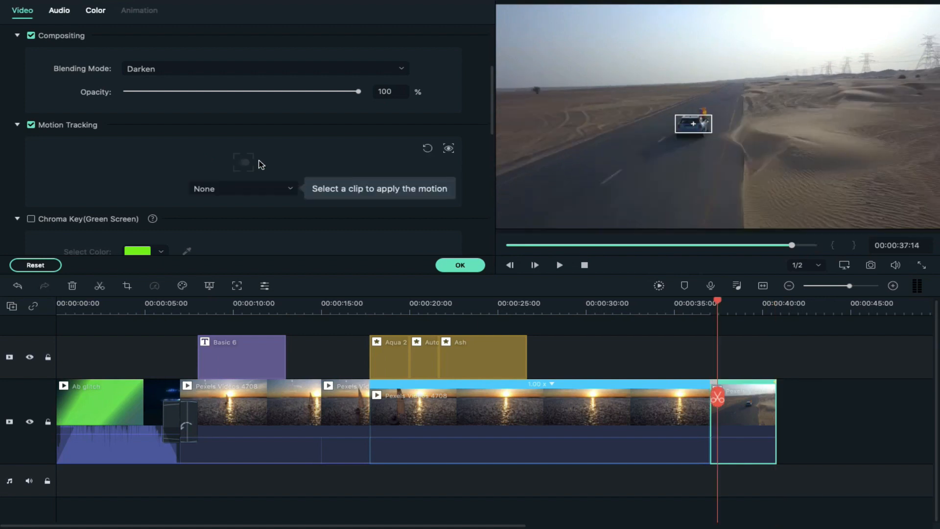
Step: Import Pexels Videos 4708.mp4 from the Mac as the clip that follows the tracked motion
left_click(277, 190)
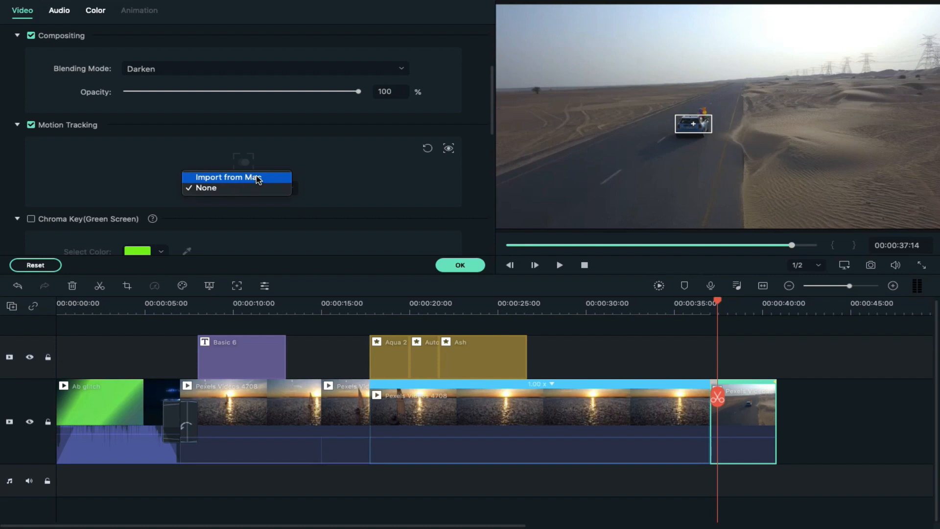
left_click(257, 179)
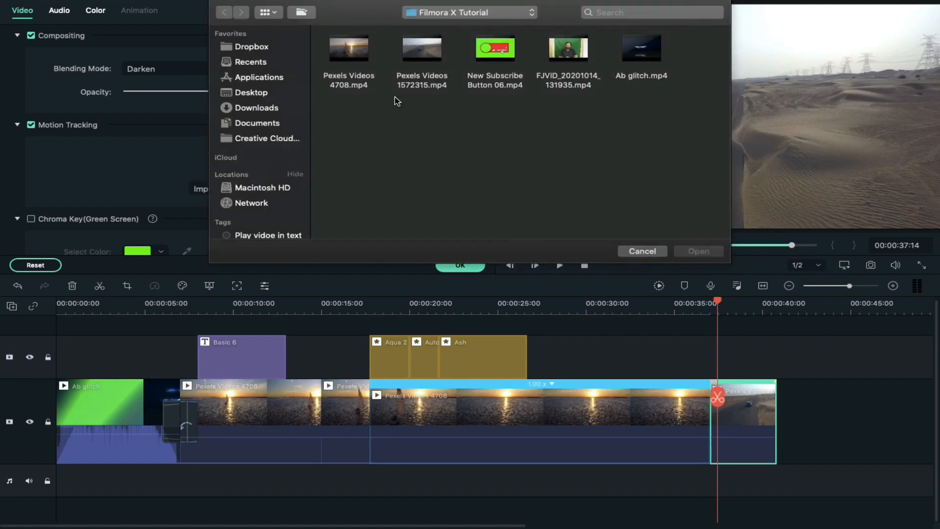
mouse_move(636, 55)
left_click(629, 60)
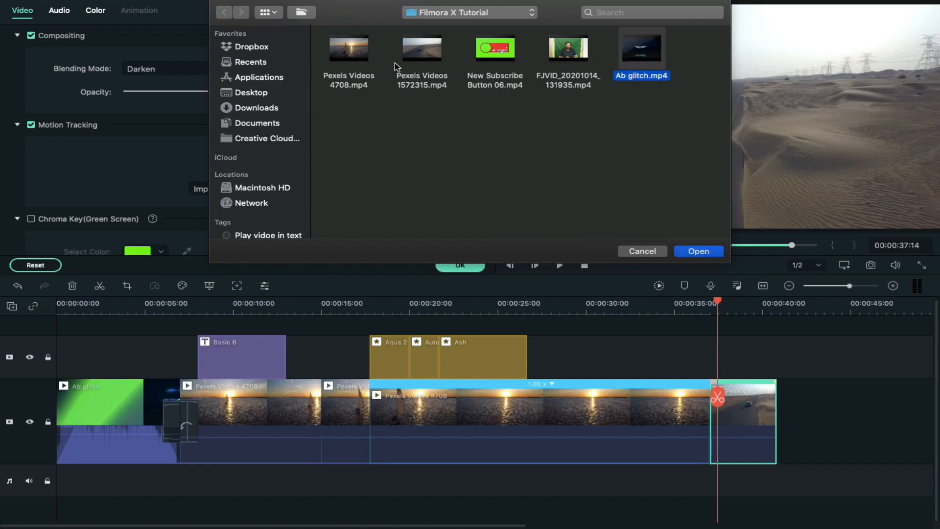
left_click(363, 55)
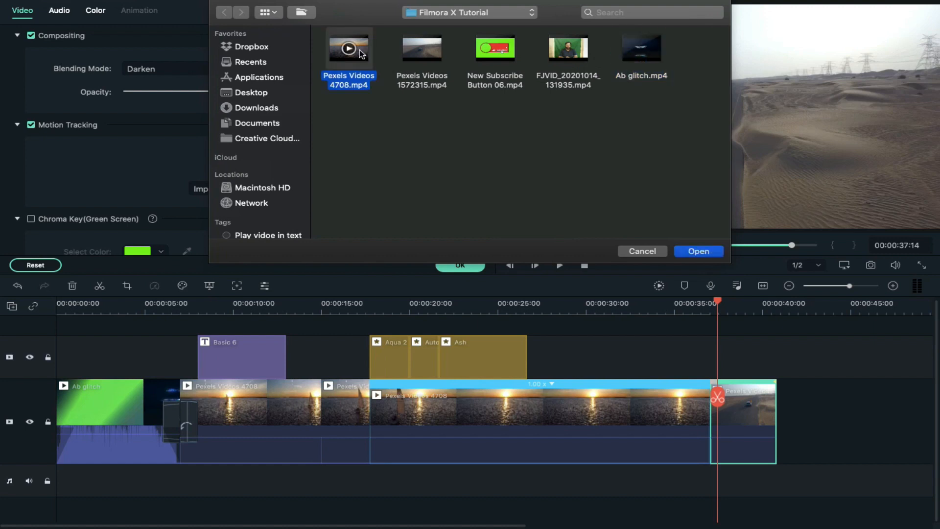
left_click(700, 251)
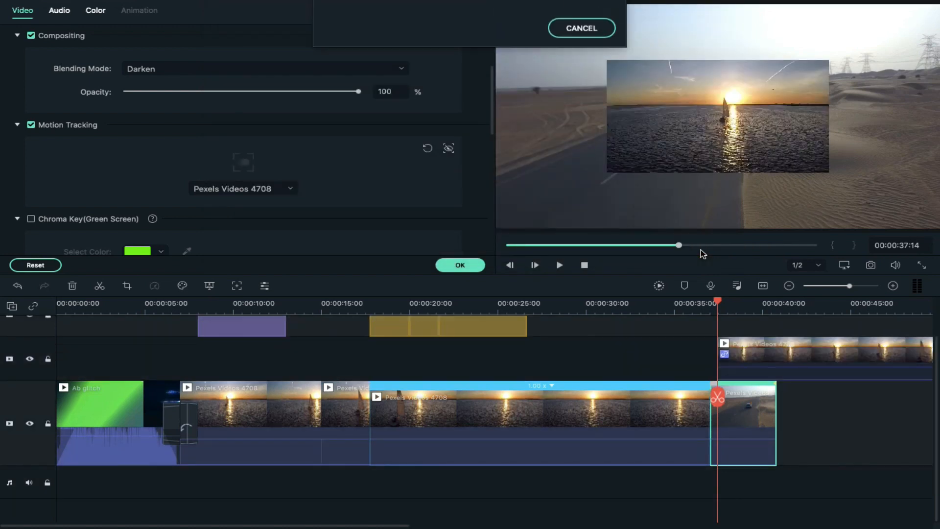
Step: Shrink the linked sunset overlay to roughly a quarter of the frame width and place it over the car
left_click(779, 115)
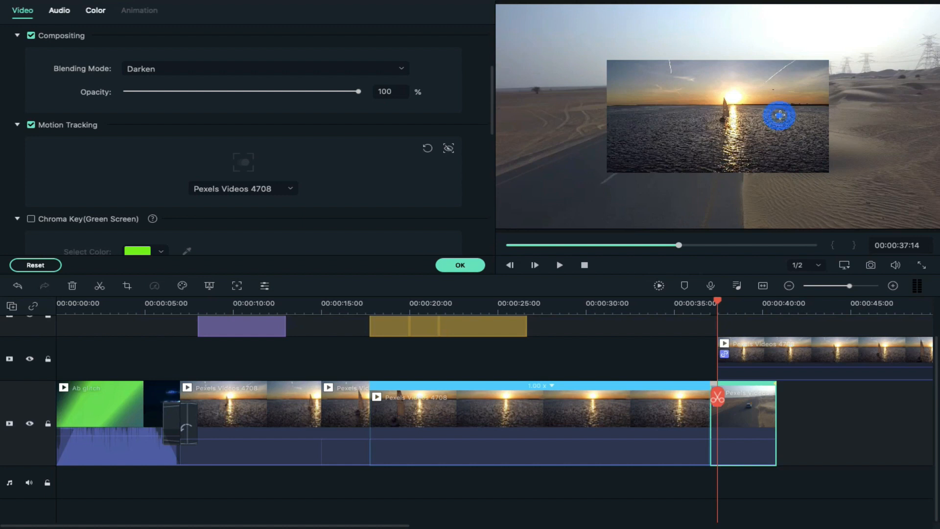
left_click_drag(828, 172, 710, 111)
left_click_drag(666, 86, 697, 118)
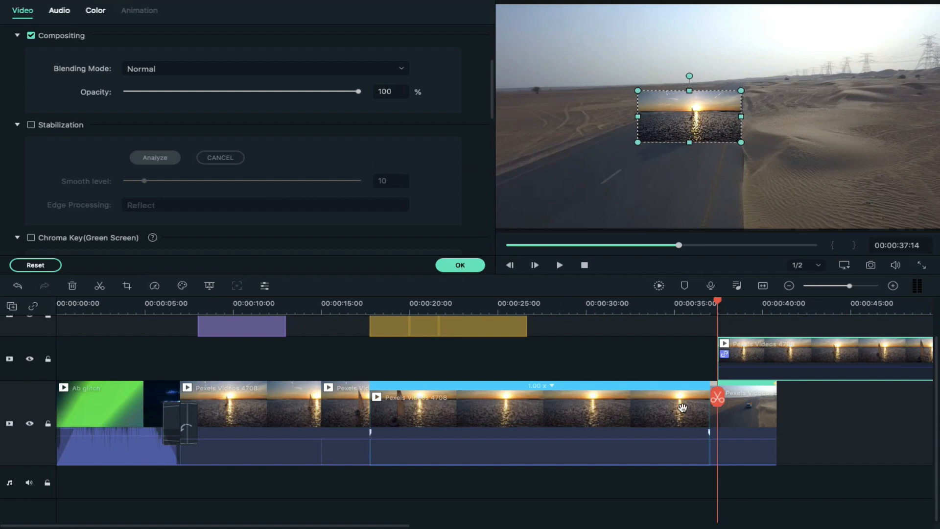
Step: Play back the motion-tracked overlay and return the playhead to the start of the desert road clip
key("space")
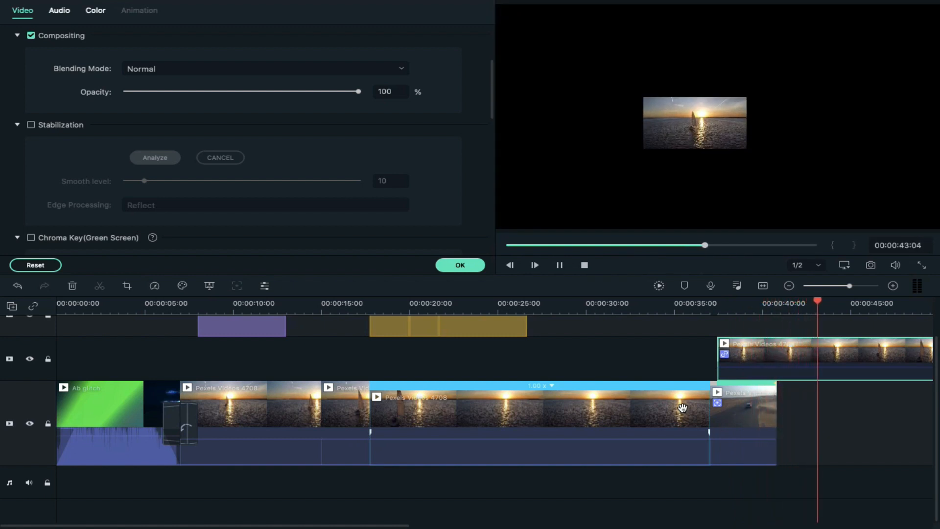
key("space")
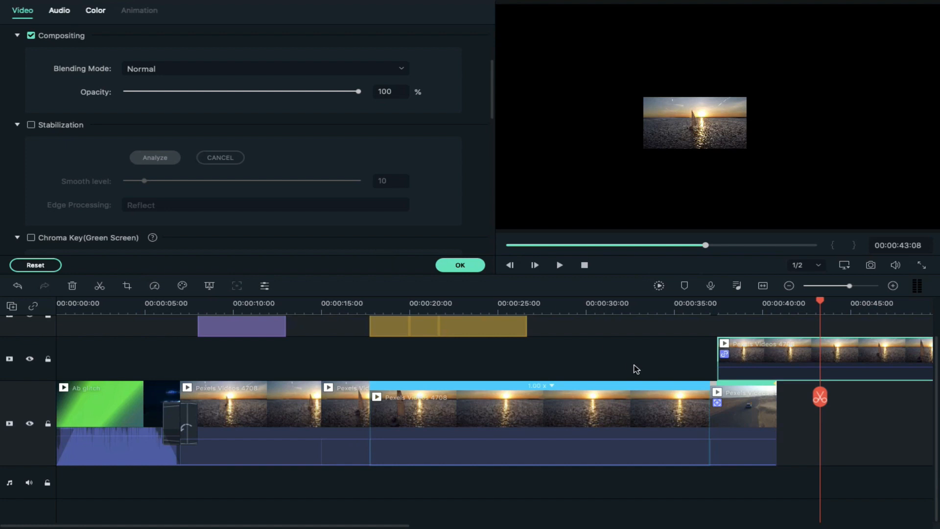
left_click(719, 298)
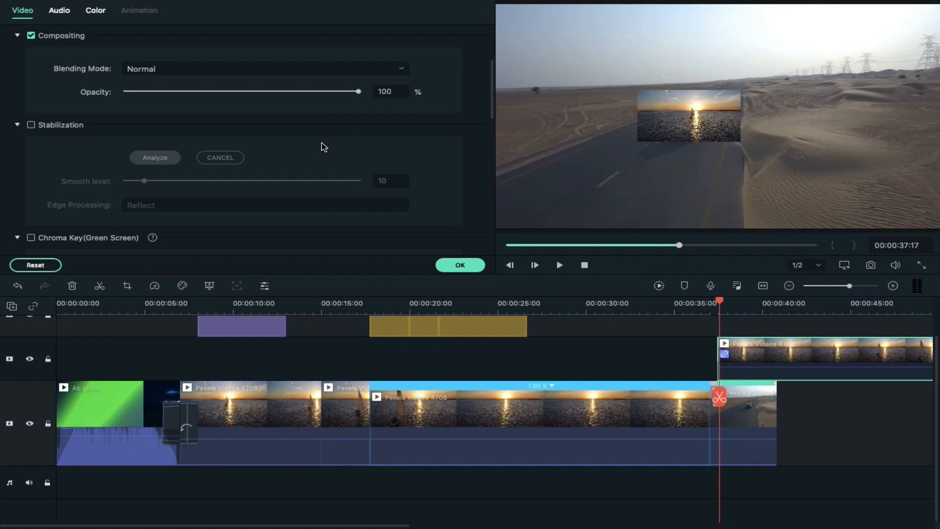
Step: Examine the desert road clip's transform, compositing, motion tracking, chroma key, drop shadow and auto enhance settings
scroll(323, 146, "down", 2)
scroll(324, 146, "up", 4)
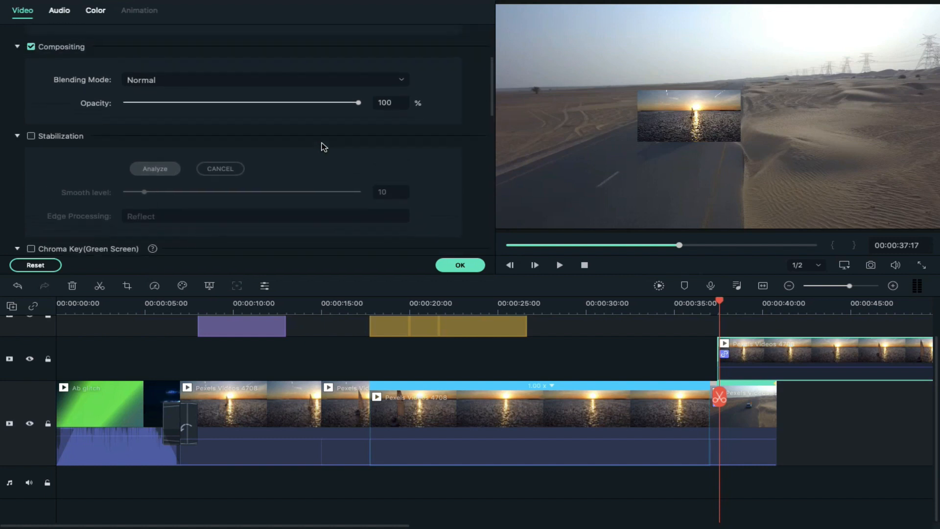
scroll(235, 179, "up", 2)
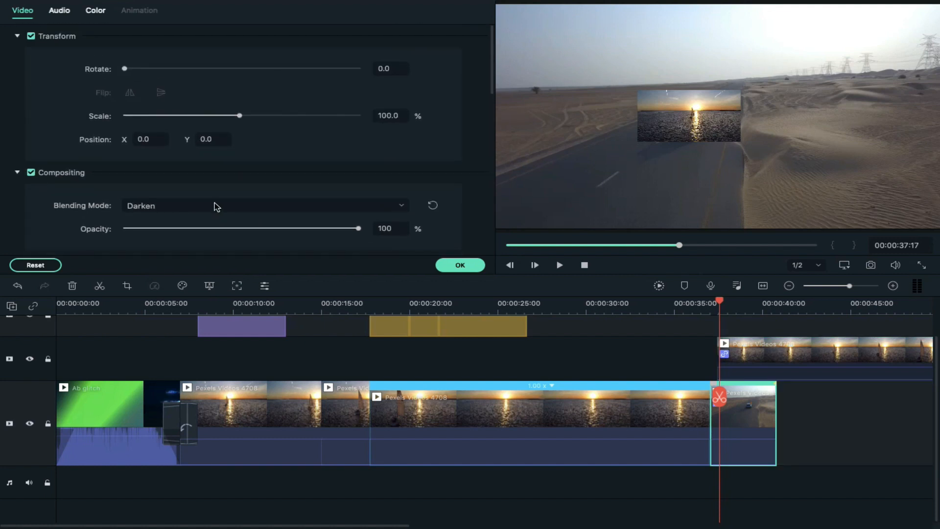
scroll(143, 180, "down", 5)
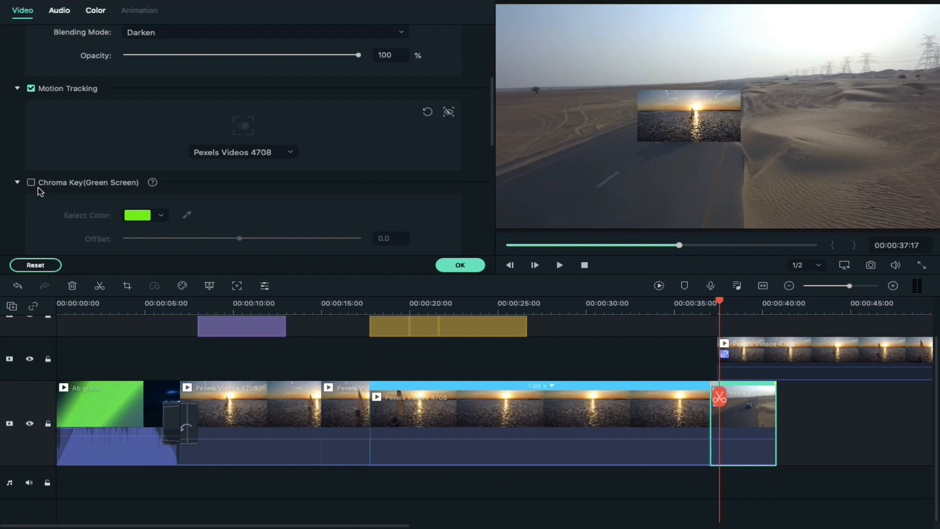
scroll(39, 188, "down", 1)
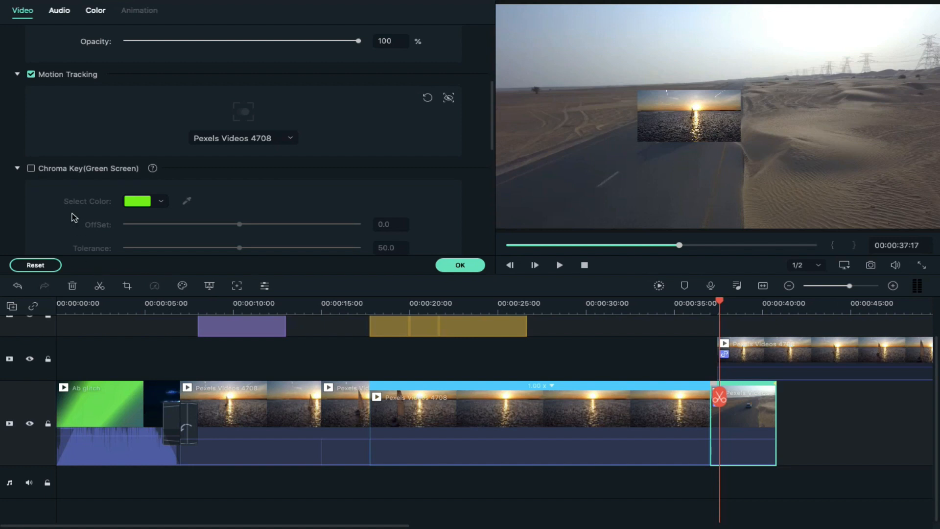
scroll(73, 217, "down", 4)
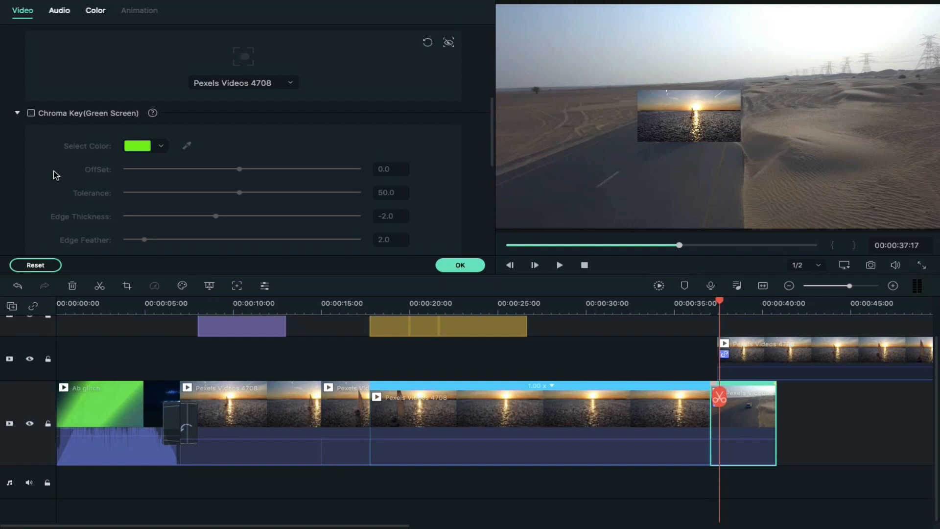
scroll(96, 174, "down", 6)
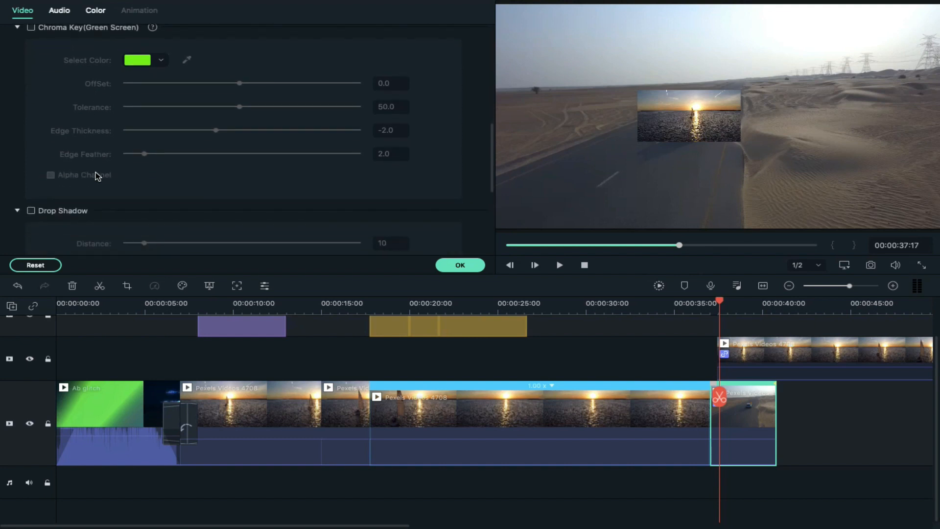
scroll(96, 175, "down", 2)
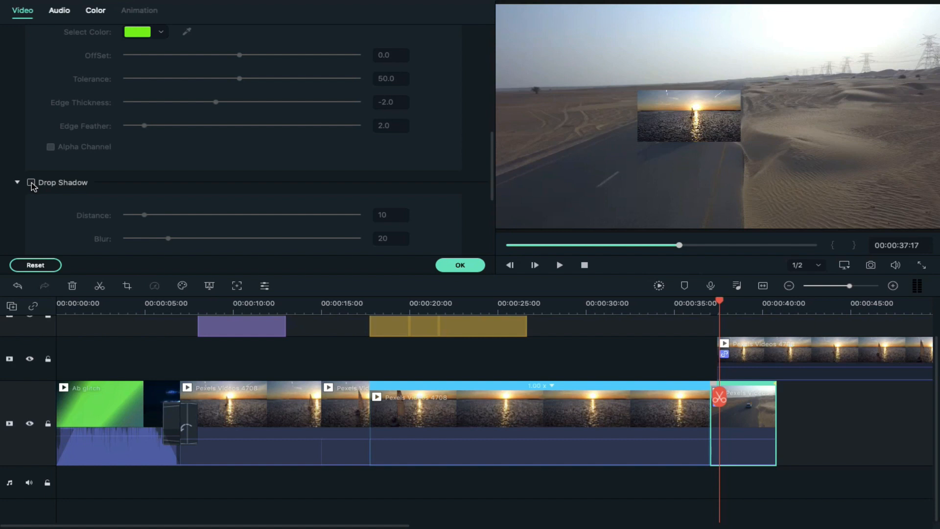
scroll(204, 211, "down", 5)
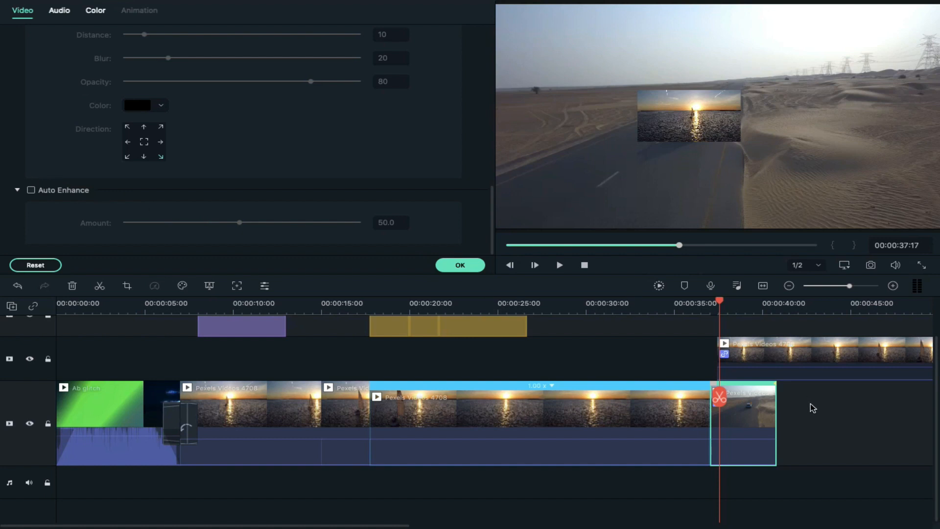
Step: Delete the motion-tracked sunset overlay from the track above the desert road clip
left_click(780, 349)
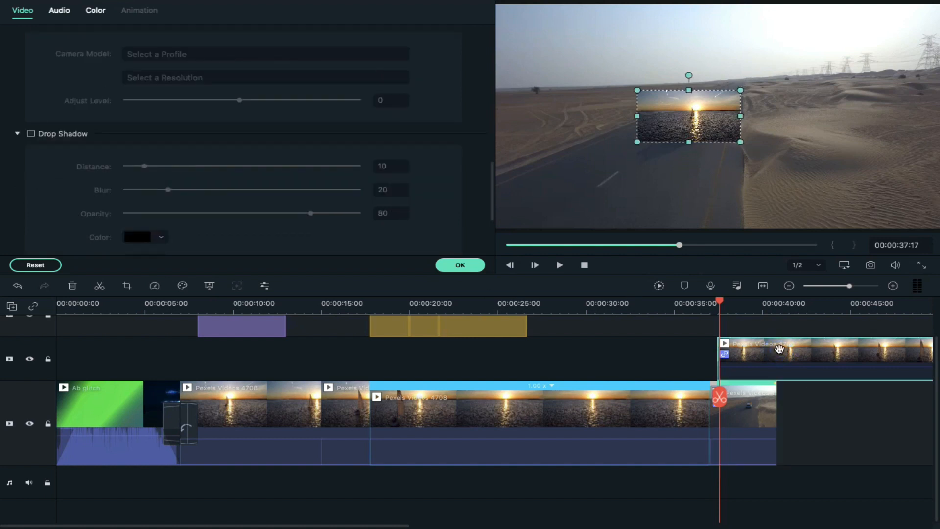
key("Delete")
left_click(757, 404)
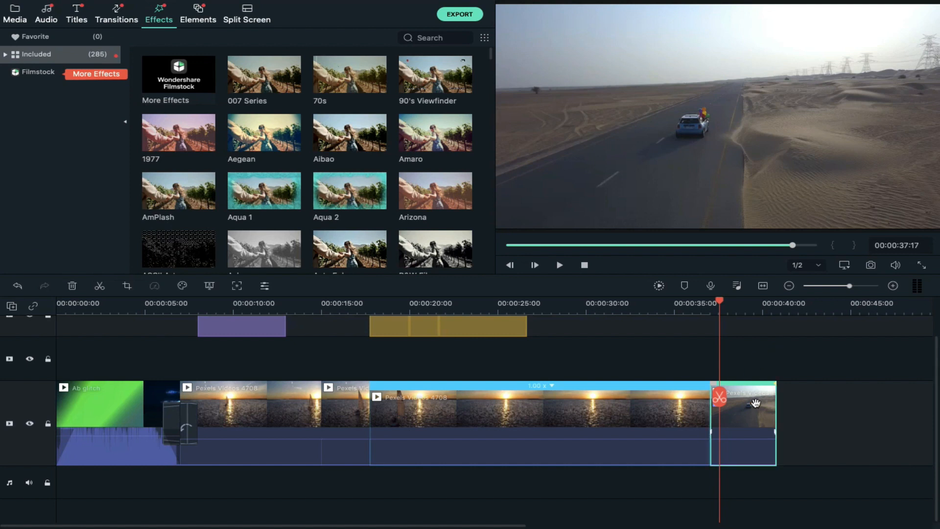
Step: Enable Auto Enhance on the desert road clip and set its amount to 84.4
double_click(759, 429)
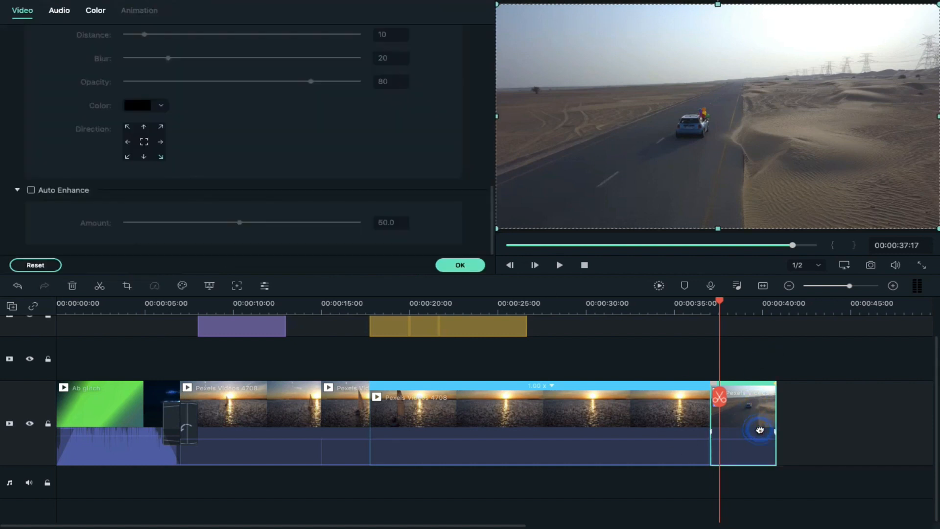
left_click(31, 190)
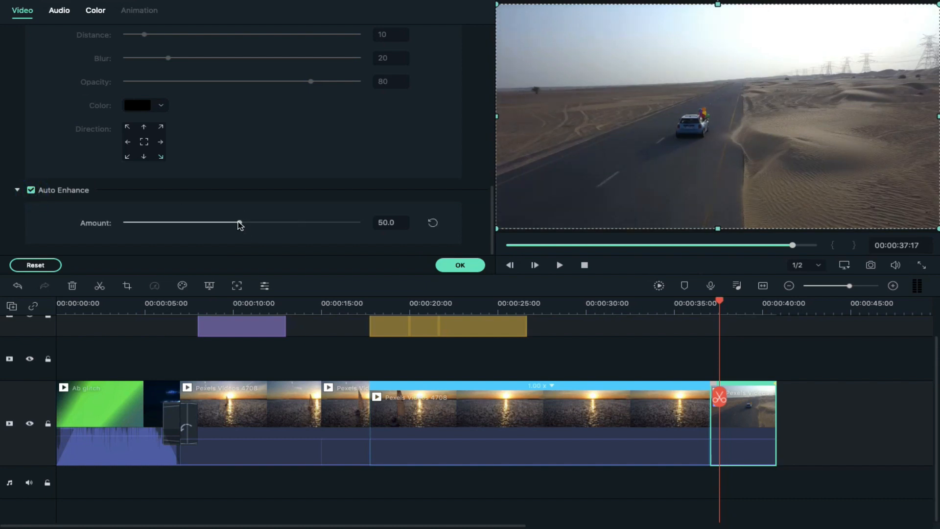
left_click_drag(239, 225, 321, 224)
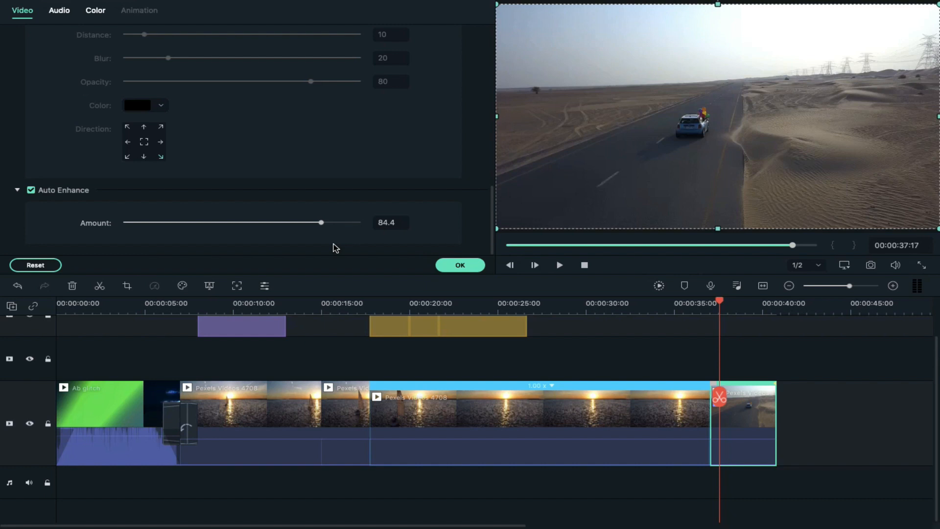
scroll(334, 248, "up", 3)
scroll(335, 248, "down", 3)
Step: Look over the desert road clip's audio settings and apply automatic color enhancement to the clip
left_click(60, 11)
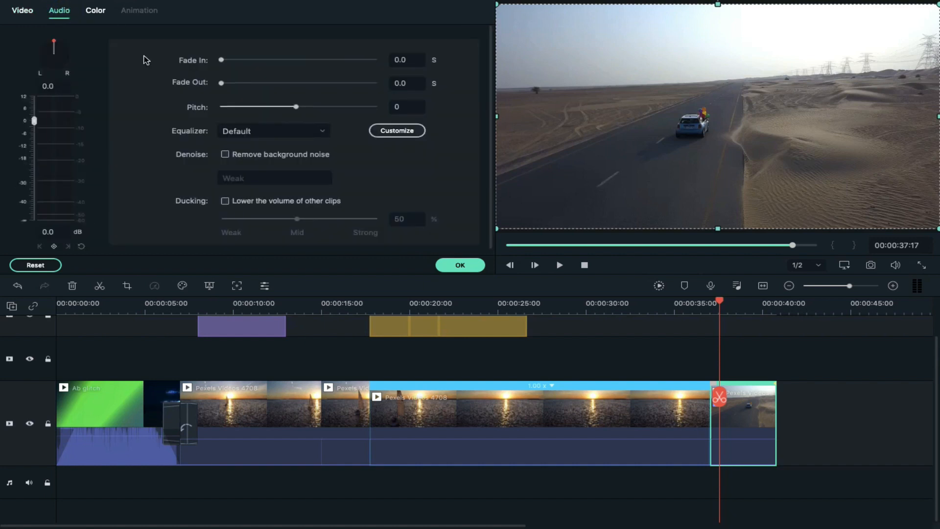
left_click(95, 12)
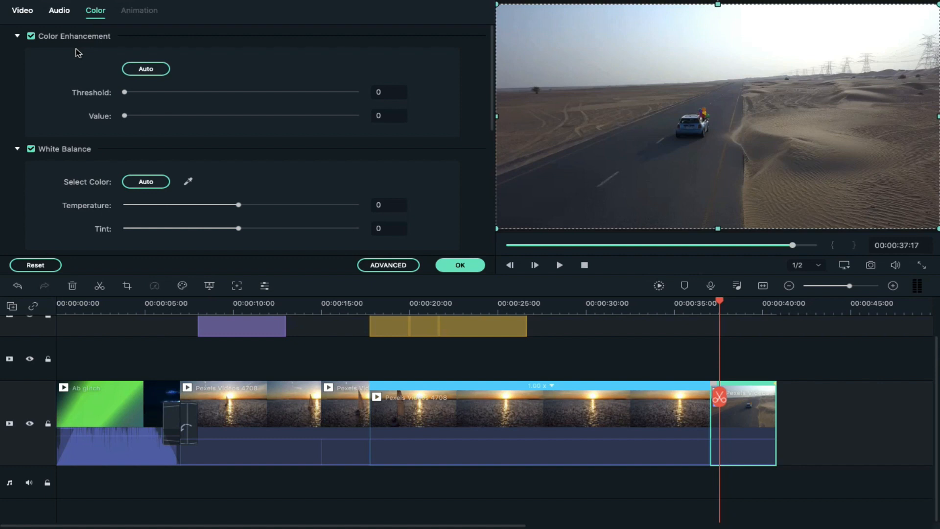
left_click(147, 71)
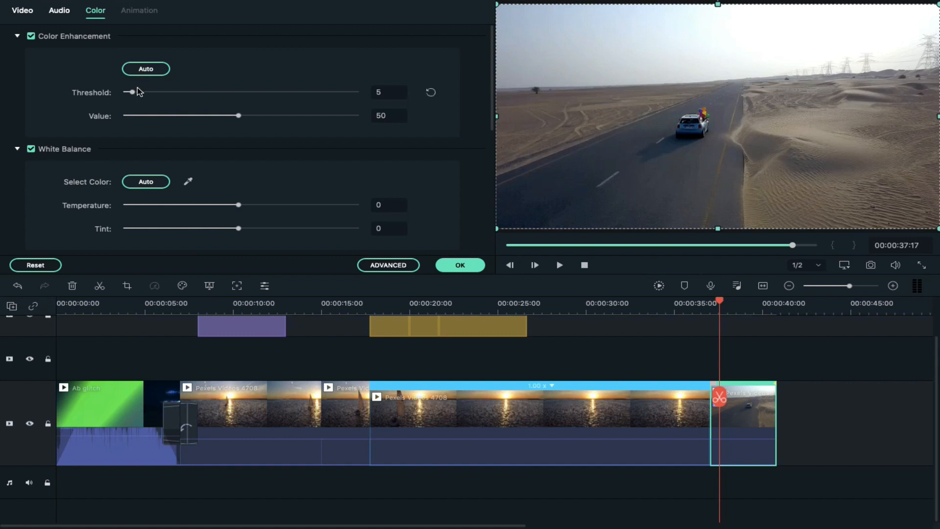
Step: Set the desert road clip's color enhancement threshold to 26 and its white balance to temperature -31 and tint -64
left_click_drag(133, 95, 183, 99)
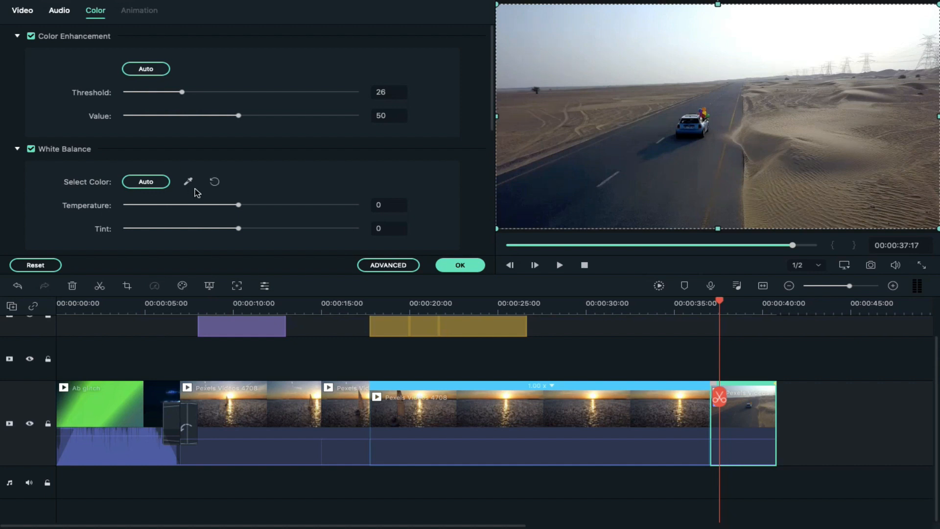
scroll(195, 191, "down", 2)
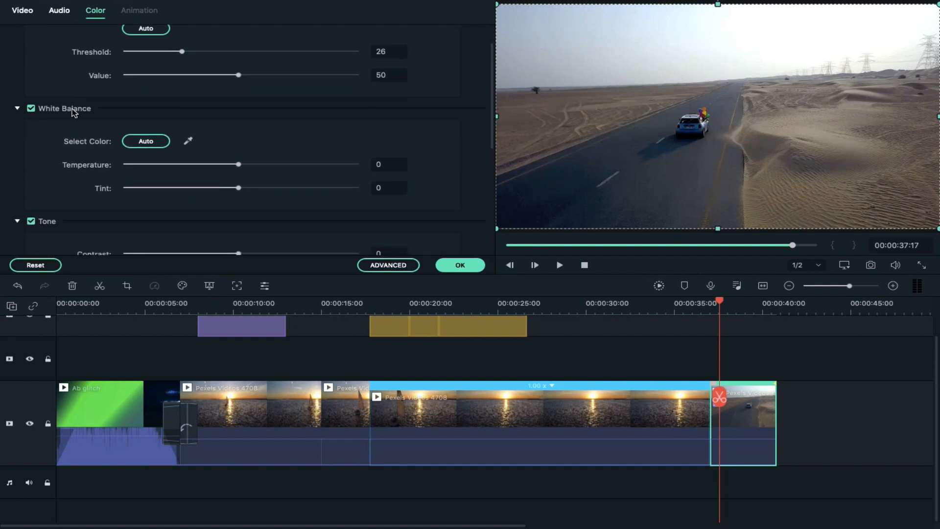
left_click(150, 142)
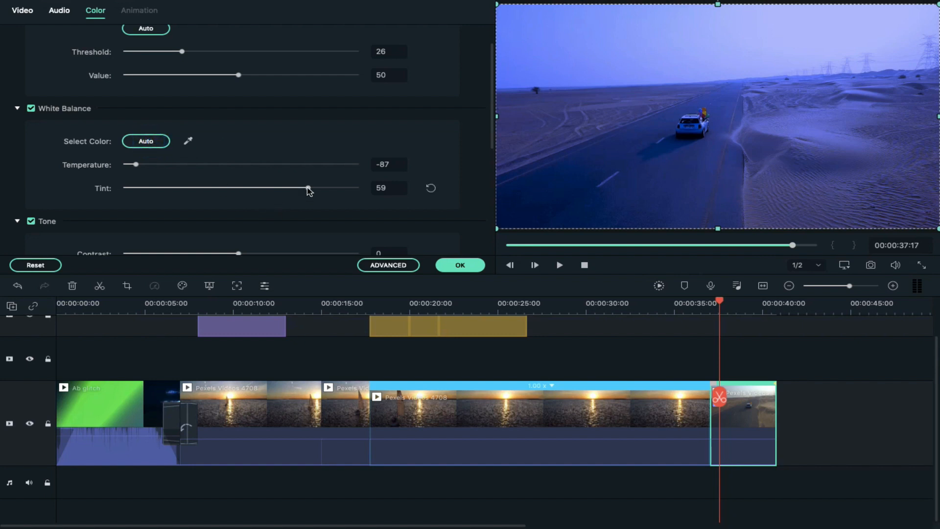
left_click_drag(308, 188, 163, 186)
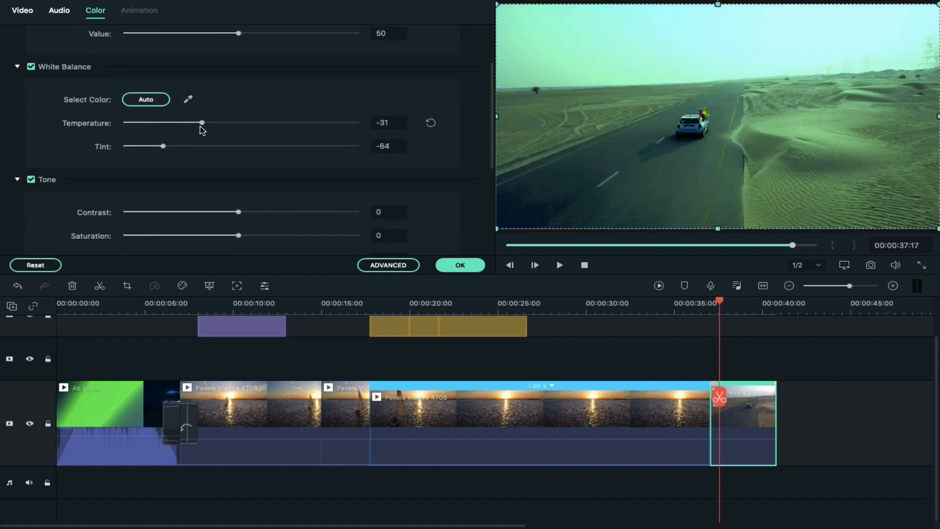
Step: Adjust the desert road clip's tone to contrast 22, saturation 11 and brightness 6
scroll(133, 186, "down", 2)
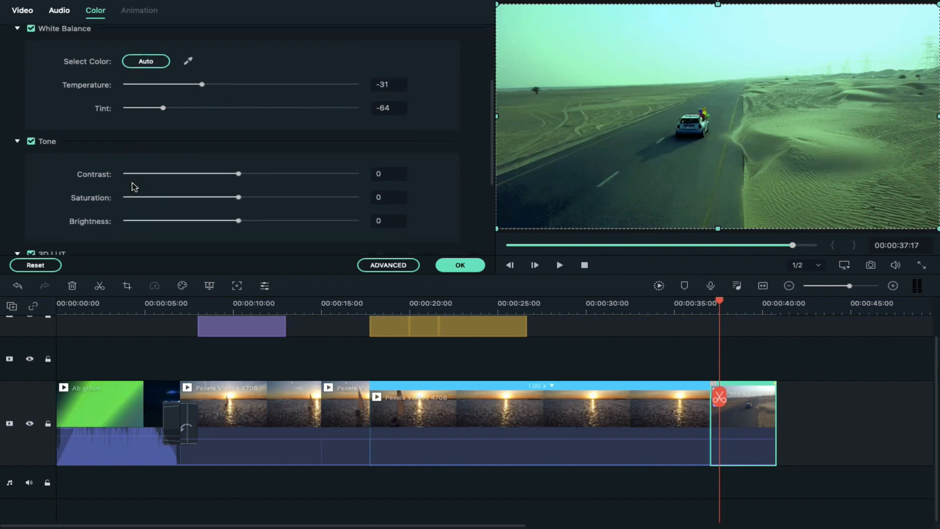
scroll(133, 186, "down", 1)
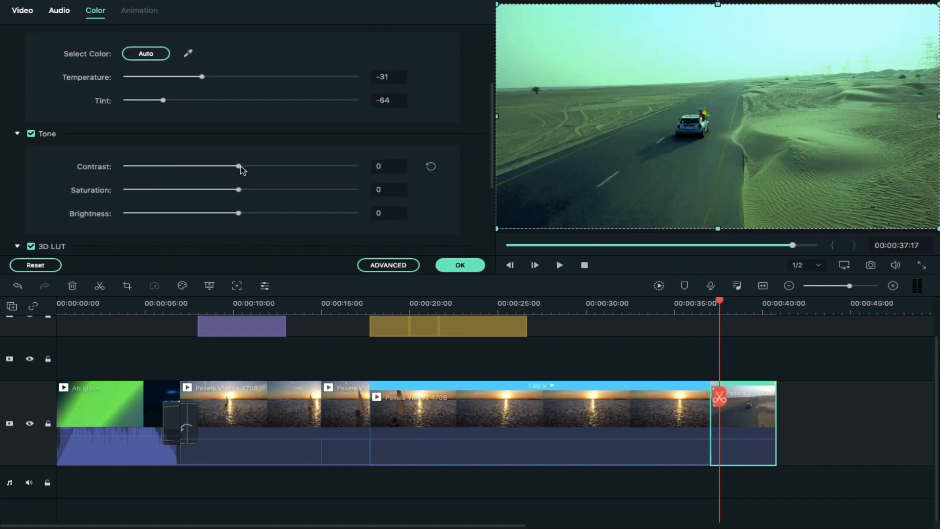
left_click_drag(240, 166, 251, 182)
scroll(253, 182, "down", 5)
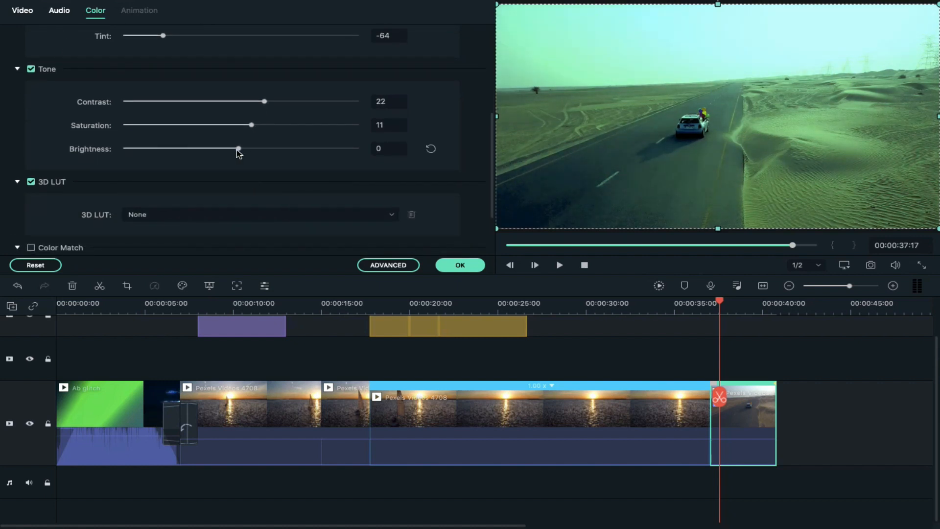
mouse_move(239, 150)
left_mouse_down()
mouse_move(196, 150)
mouse_move(246, 149)
left_mouse_up()
Step: Apply the Dark Film 3D LUT to the desert road clip
scroll(188, 163, "down", 3)
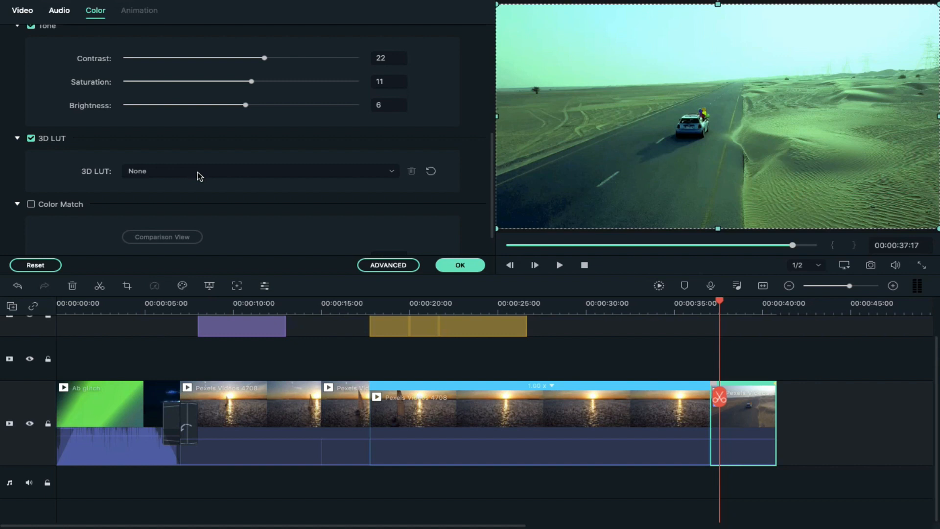
left_click(198, 172)
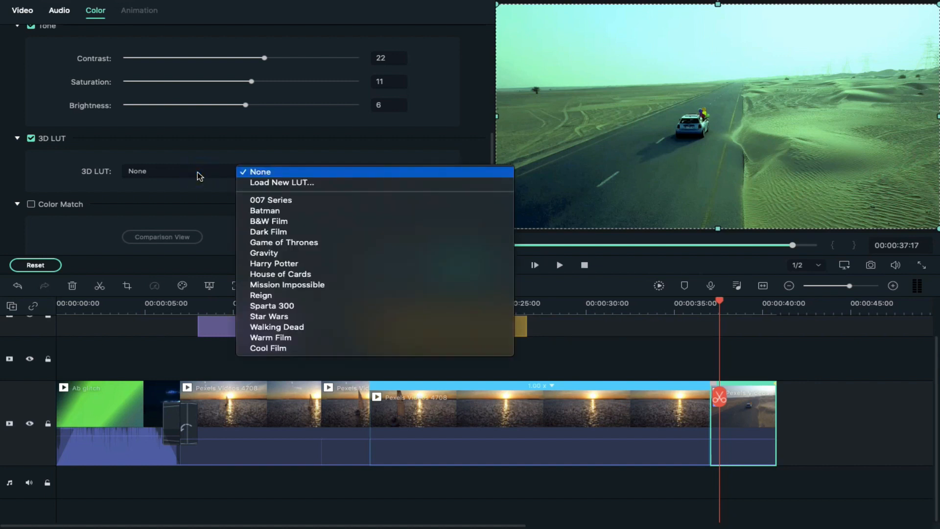
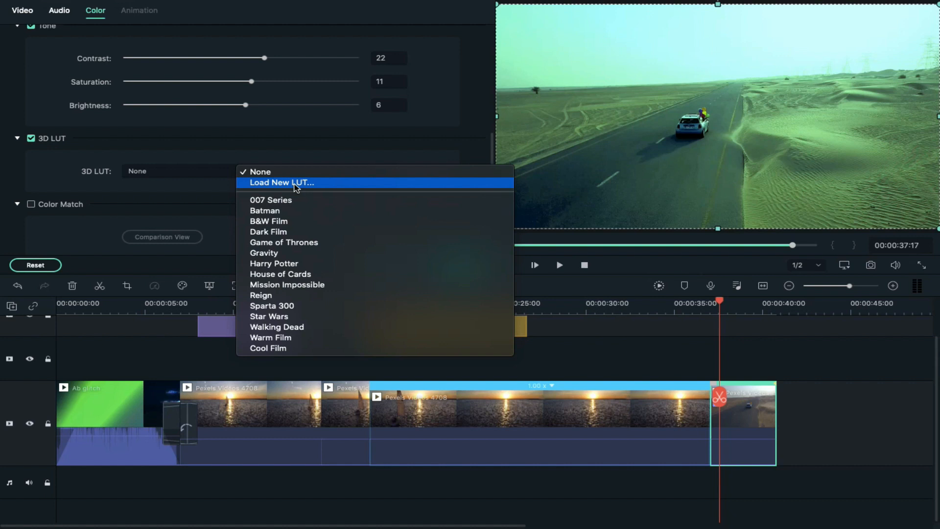
left_click(283, 234)
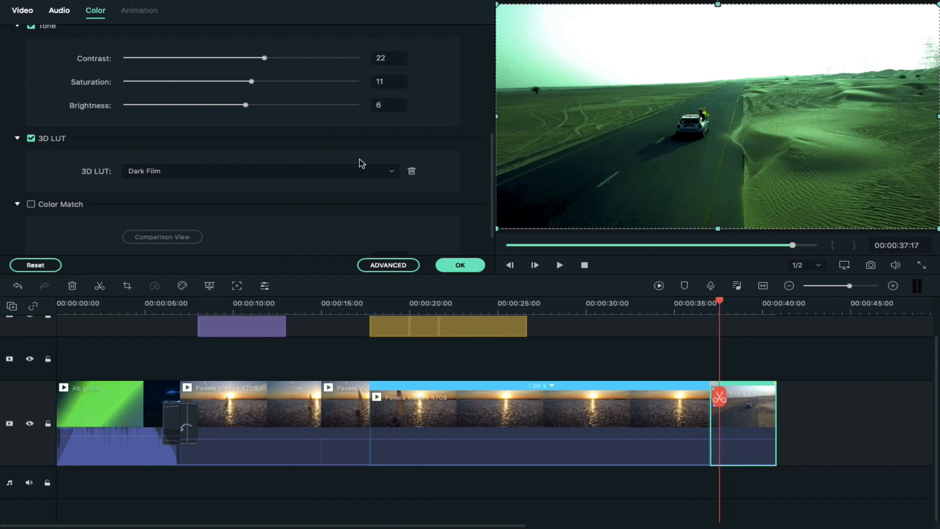
Step: Enable Color Match and match the desert road clip to the sailboat sunset reference frame at 00:00:13:19
scroll(304, 193, "down", 2)
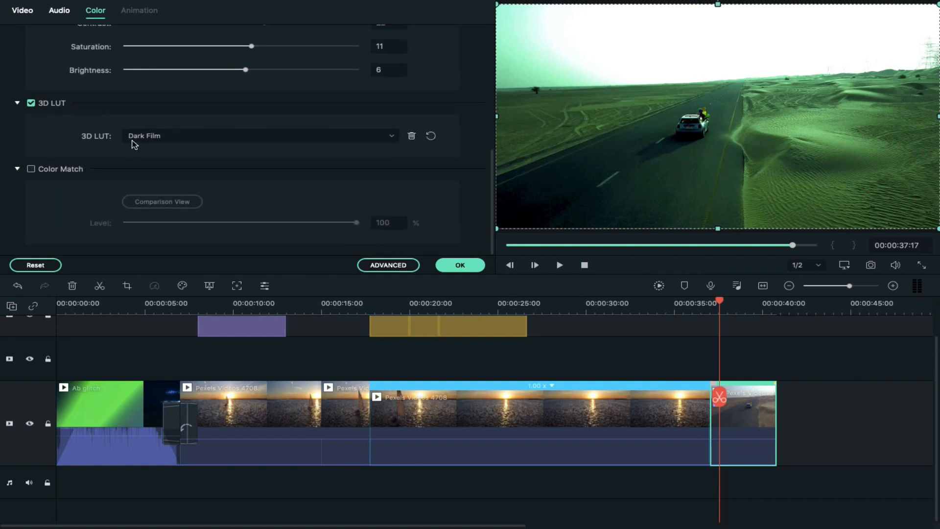
left_click(31, 169)
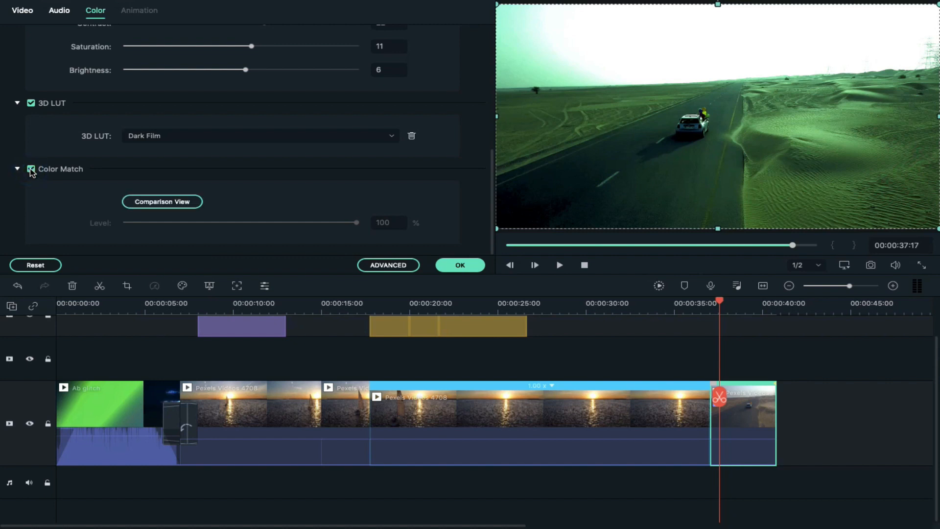
left_click(167, 202)
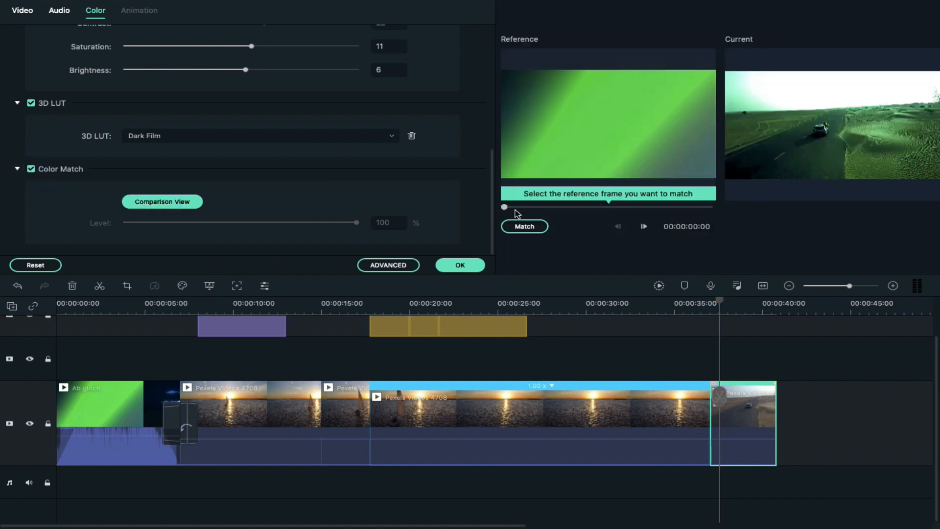
left_click_drag(504, 207, 572, 206)
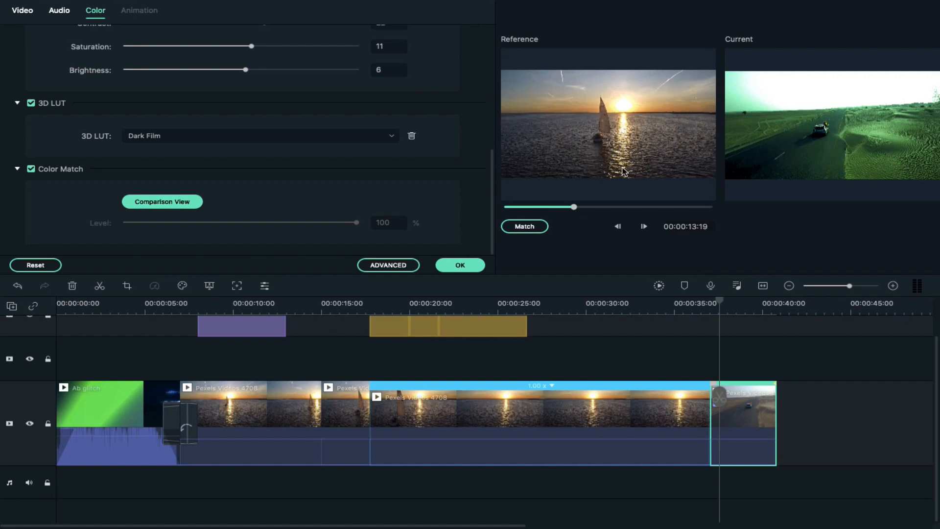
left_click(534, 229)
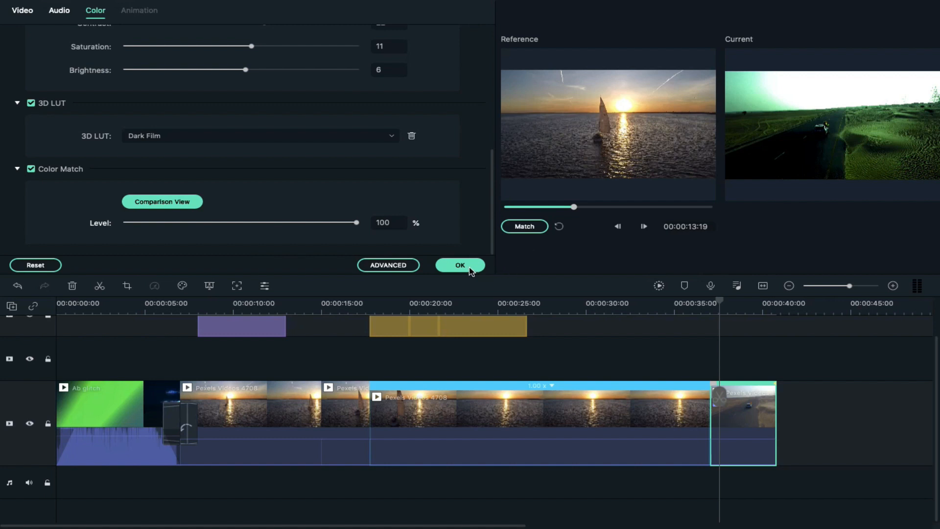
Step: Disable White Balance, Color Enhancement, Tone and 3D LUT on the desert road clip, leaving only Color Match enabled
scroll(392, 147, "up", 5)
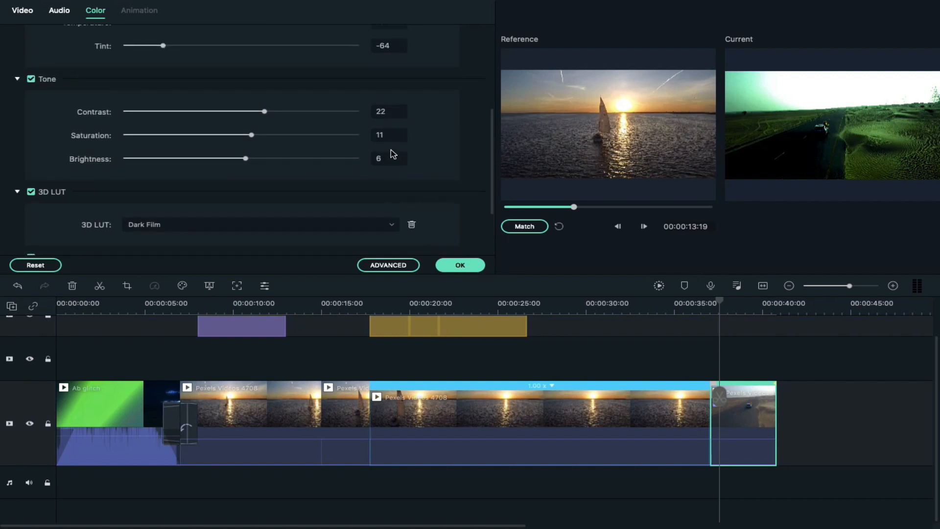
scroll(390, 149, "up", 5)
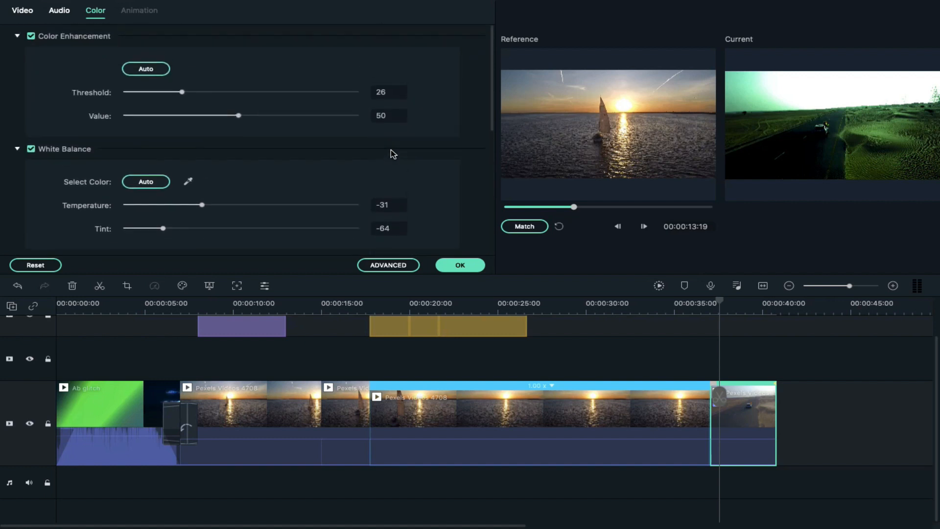
left_click(31, 148)
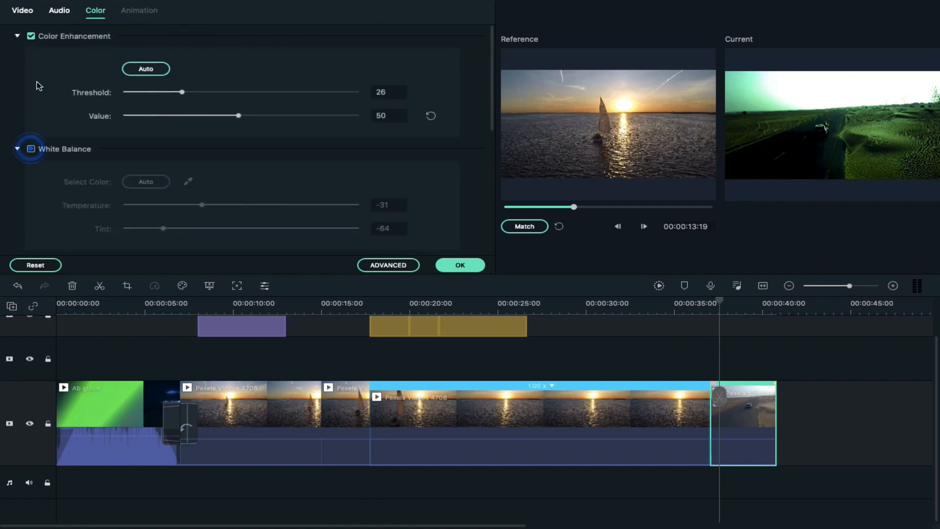
left_click(31, 36)
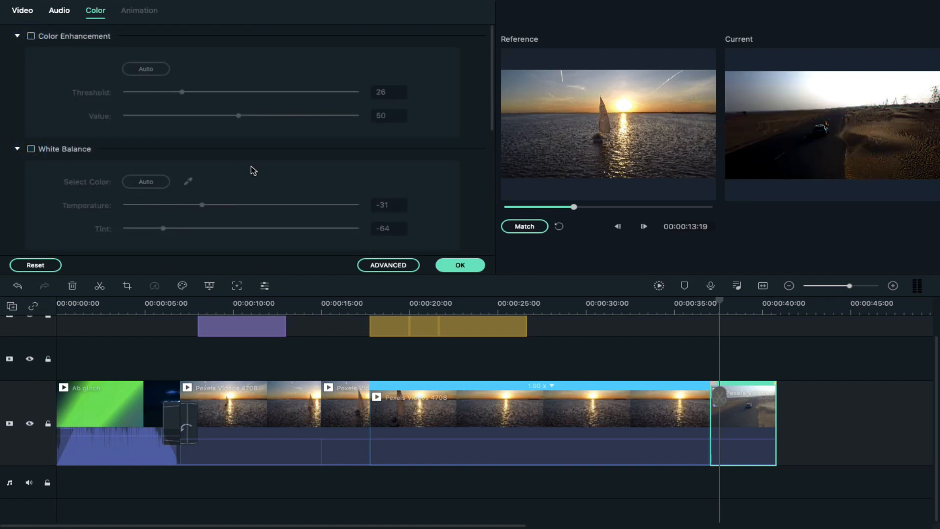
scroll(253, 170, "down", 3)
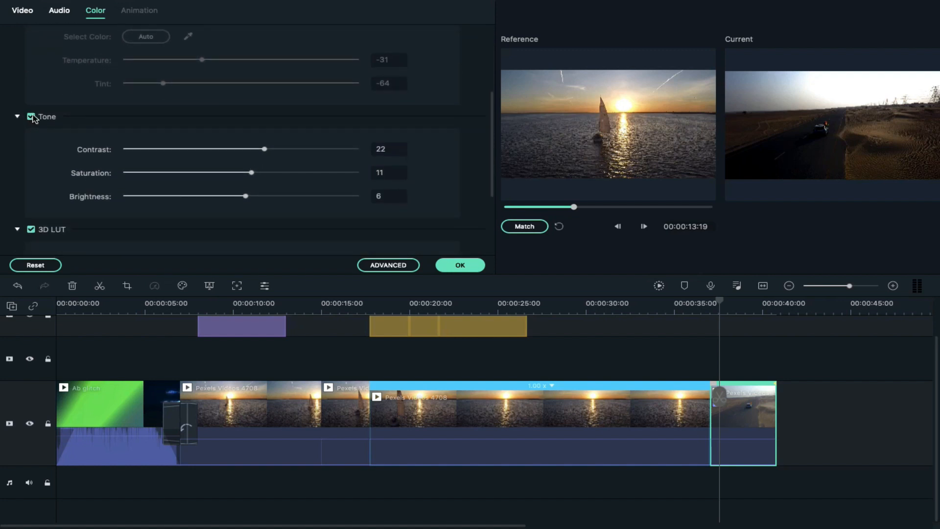
left_click(33, 117)
scroll(157, 162, "down", 4)
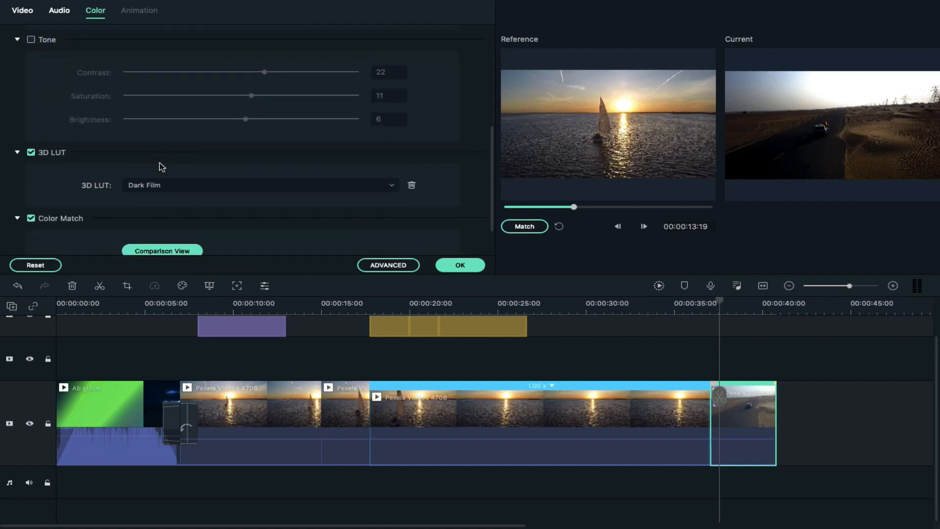
left_click(33, 147)
scroll(264, 188, "down", 1)
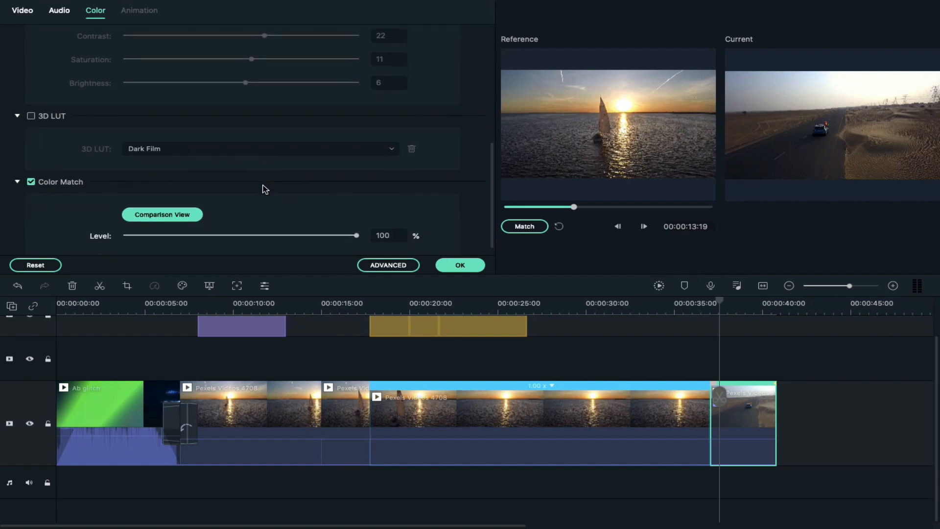
Step: Match the desert road clip's colors to the sailboat reference frame again and confirm the color settings
scroll(265, 189, "down", 1)
left_click(523, 226)
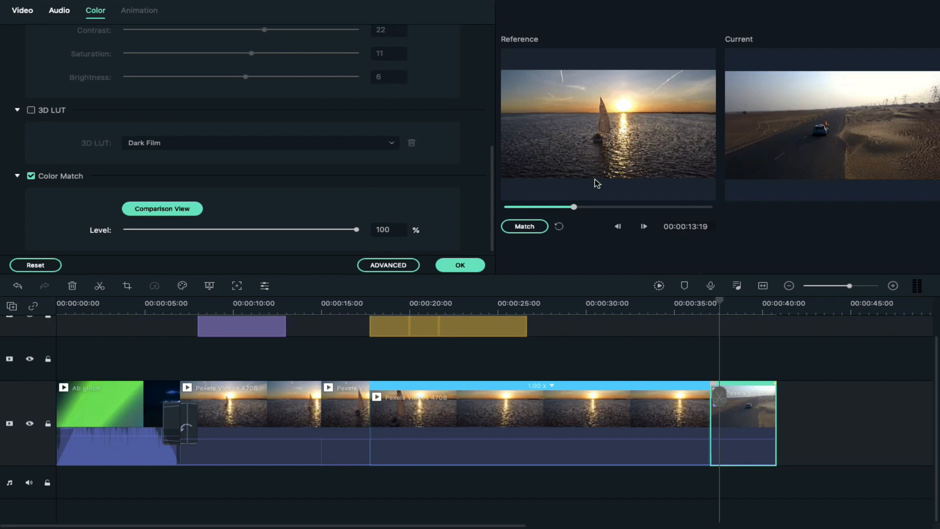
left_click(460, 265)
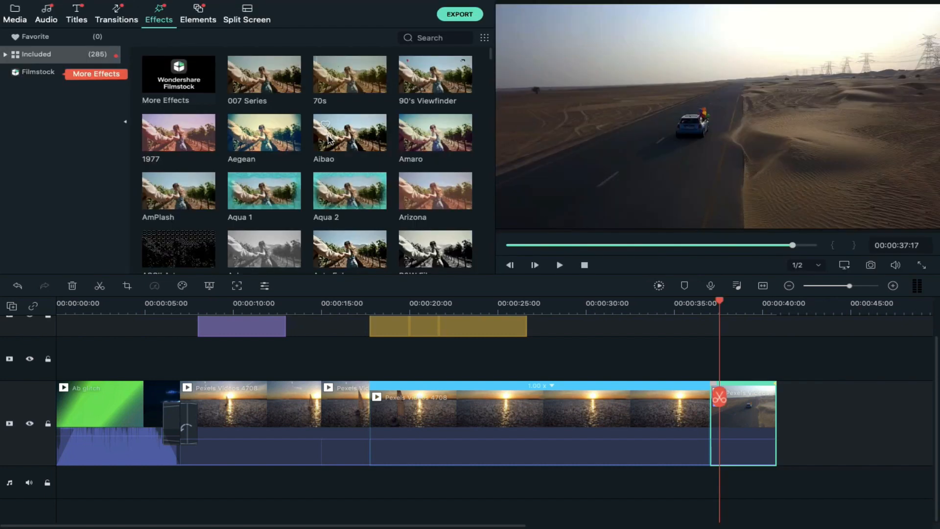
Step: Add the Badge Element 6 element to the track above the long sunset clip, starting at about 29 seconds
left_click(606, 308)
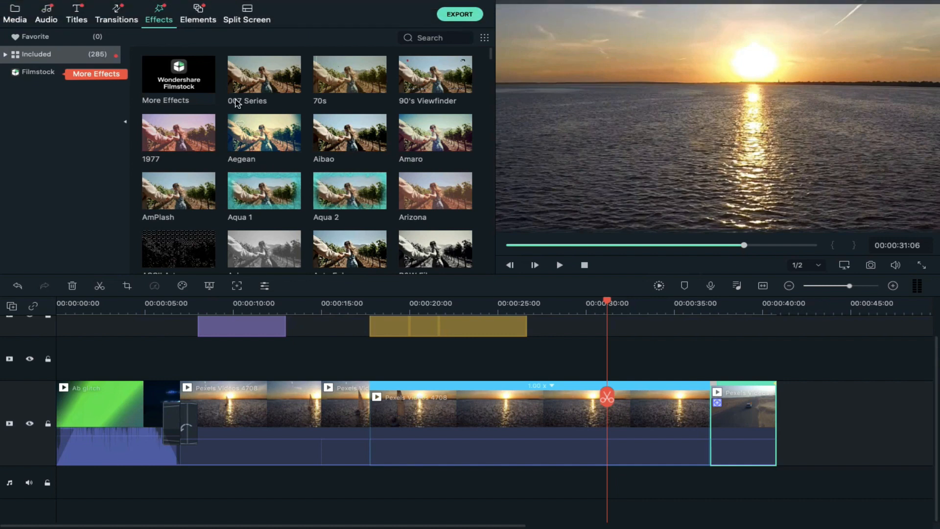
left_click(196, 16)
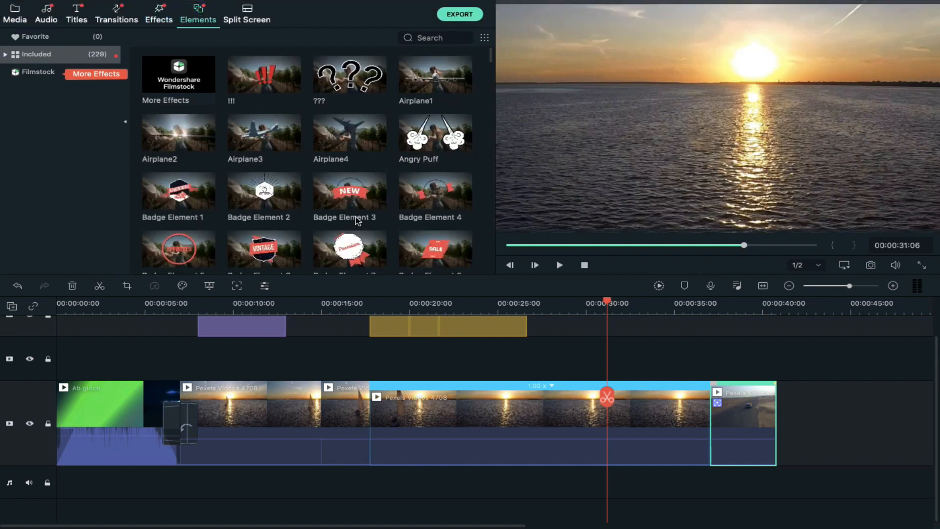
scroll(356, 220, "down", 2)
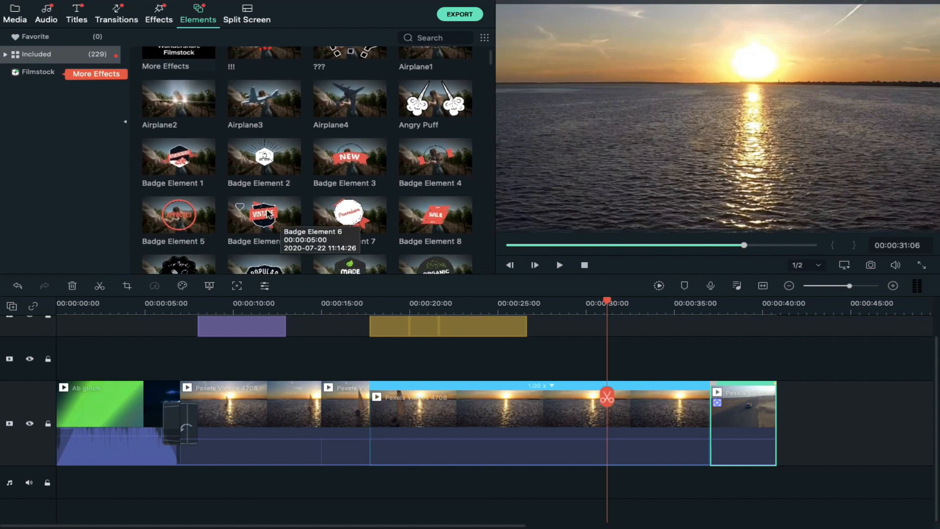
left_click_drag(267, 214, 574, 344)
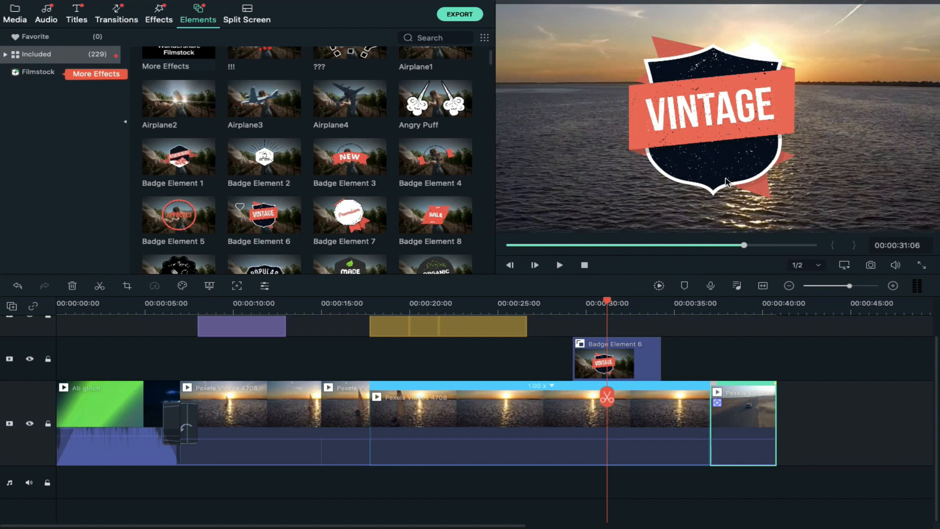
Step: Look through the Vintage badge's color and animation settings and set its scale to 71%
double_click(634, 354)
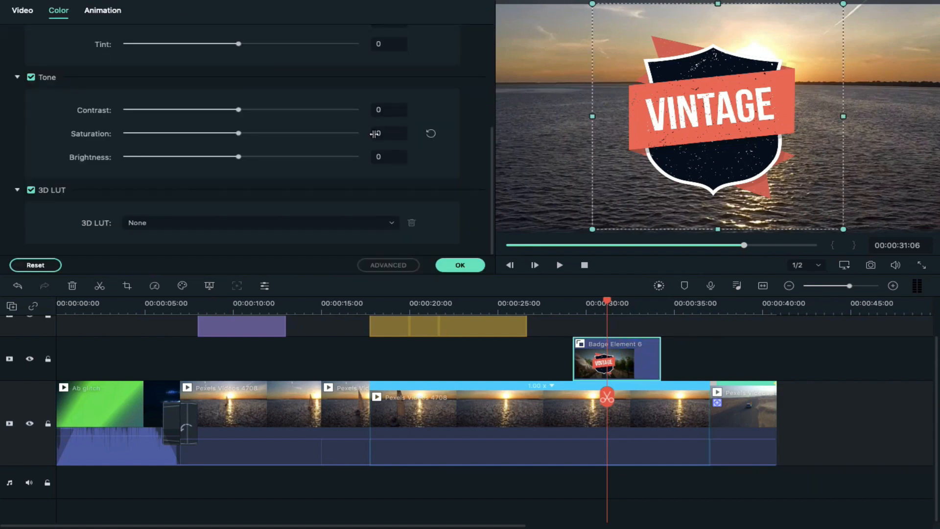
scroll(255, 103, "up", 5)
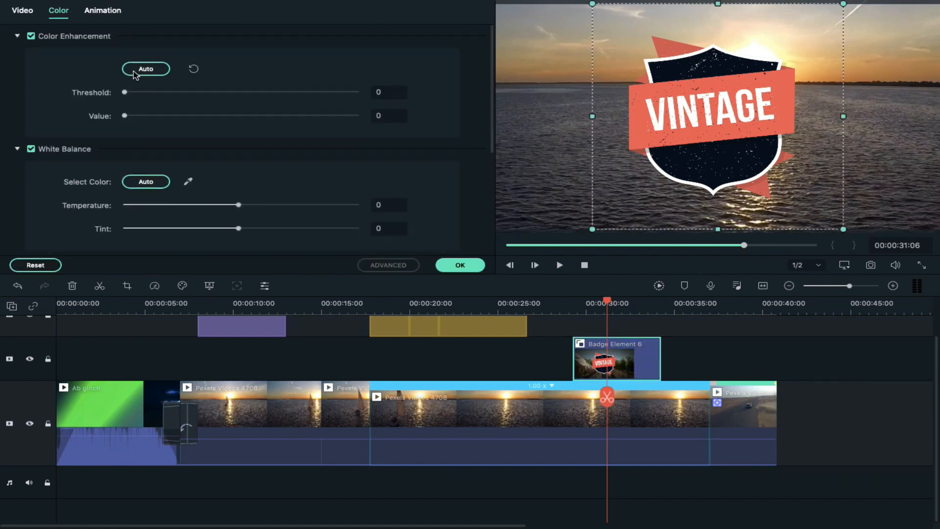
scroll(126, 97, "down", 2)
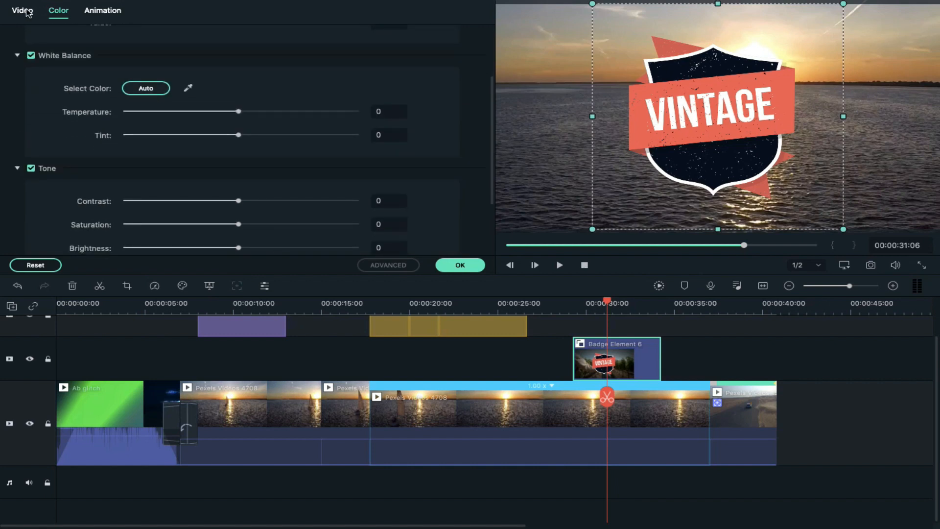
left_click(103, 11)
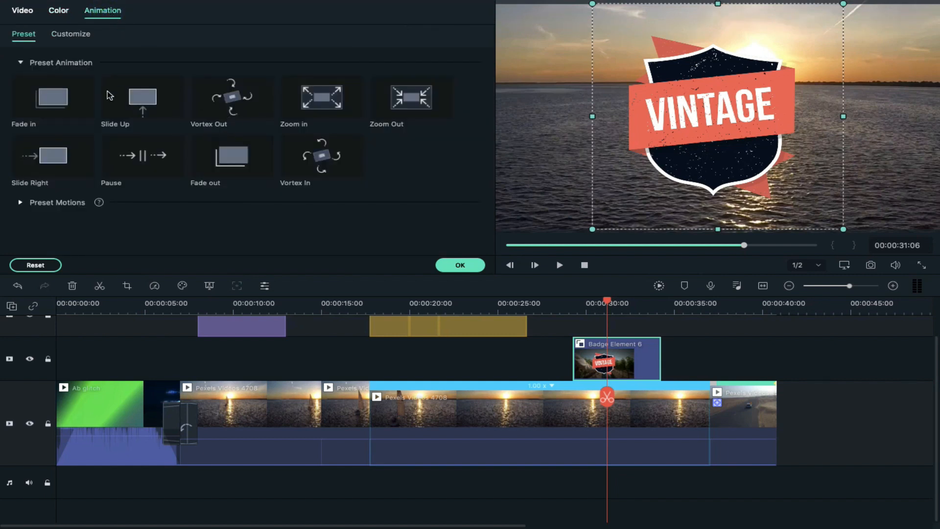
left_click(22, 10)
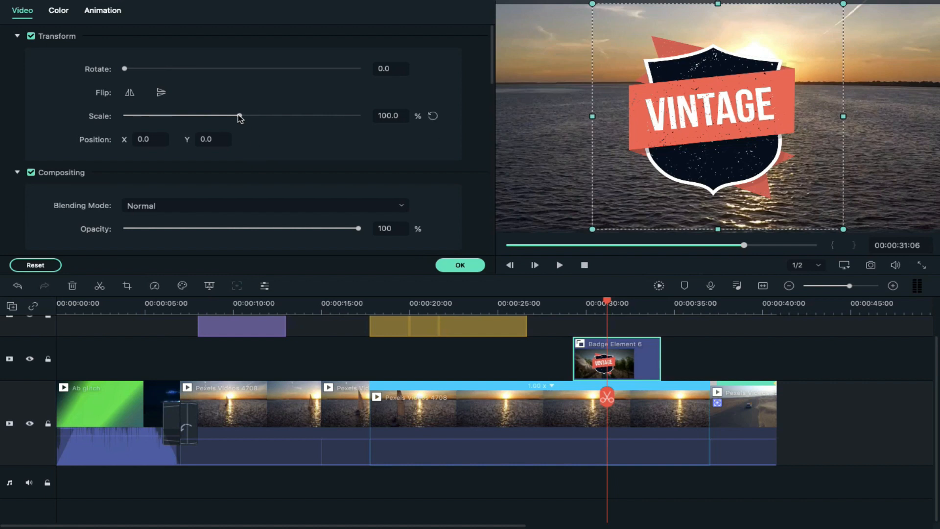
left_click_drag(239, 115, 205, 116)
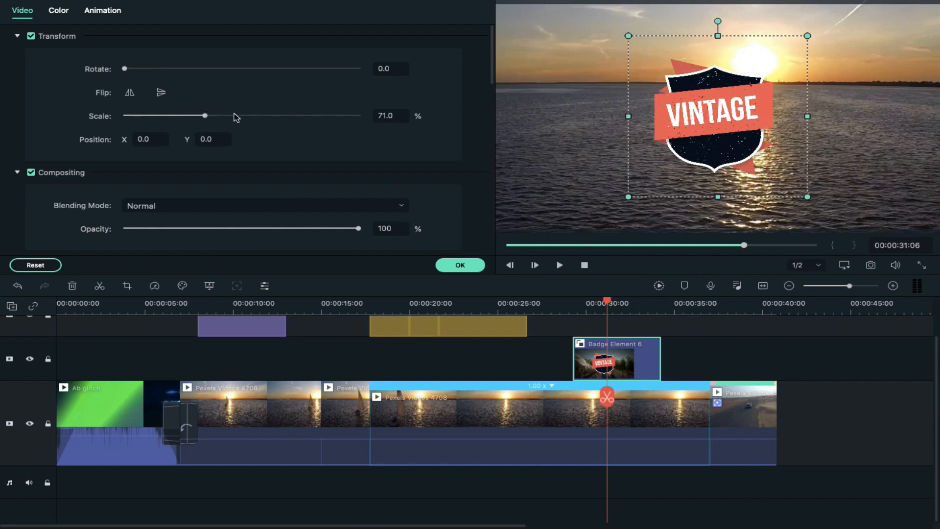
Step: Set the Vintage badge's blending mode to Overlay and confirm the settings
left_click(325, 205)
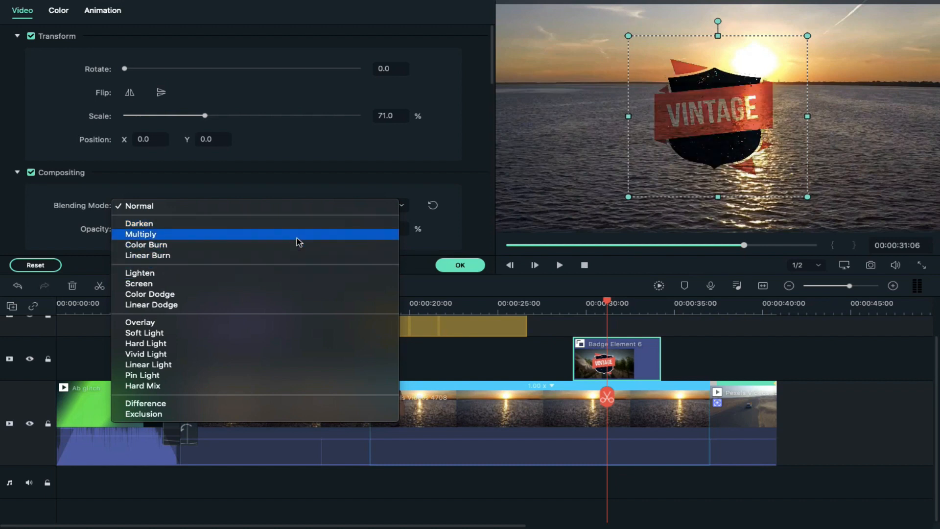
left_click(317, 325)
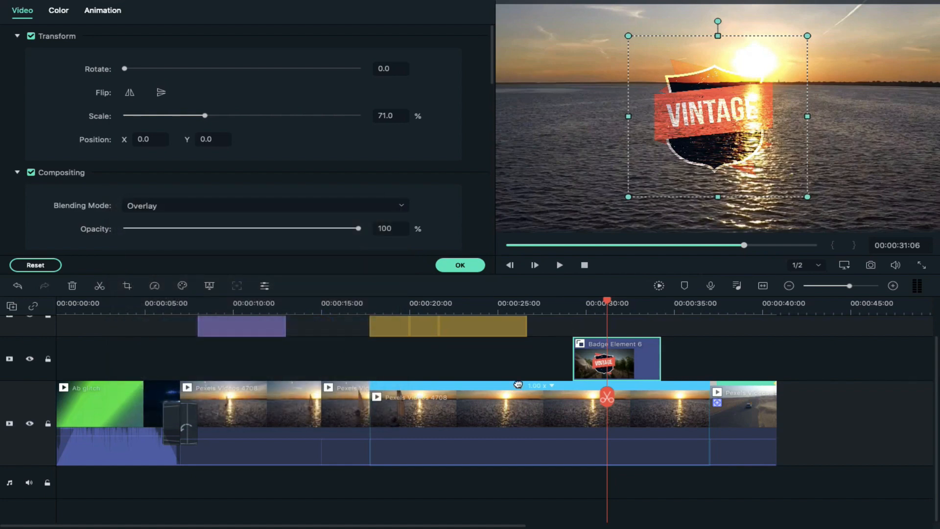
left_click(462, 265)
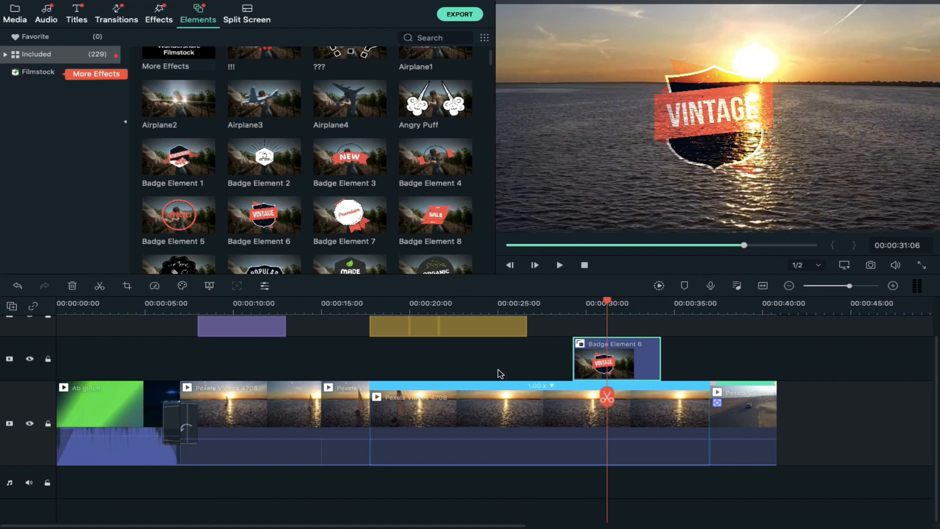
Step: Add the FJVID_20201014_131935 green-screen clip to the main video track directly after the desert road clip
left_click(291, 402)
scroll(292, 402, "right", 10)
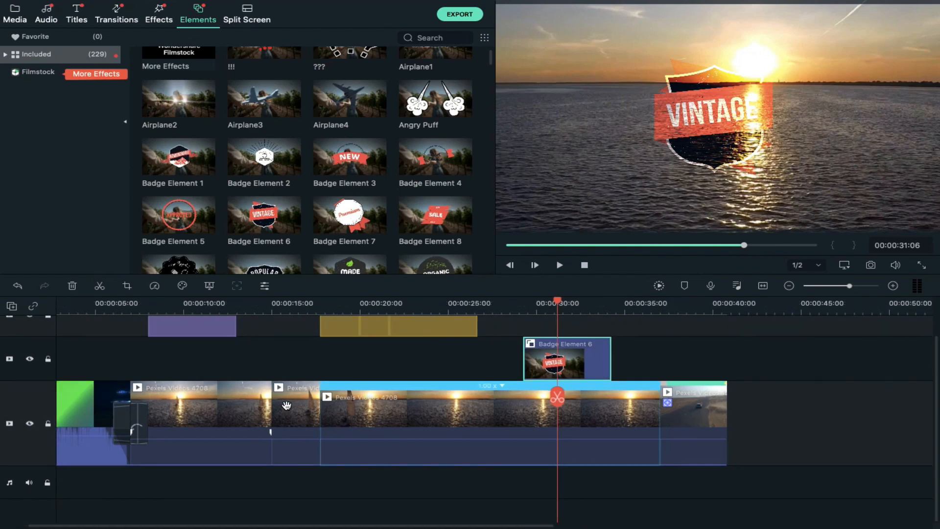
scroll(287, 406, "right", 1)
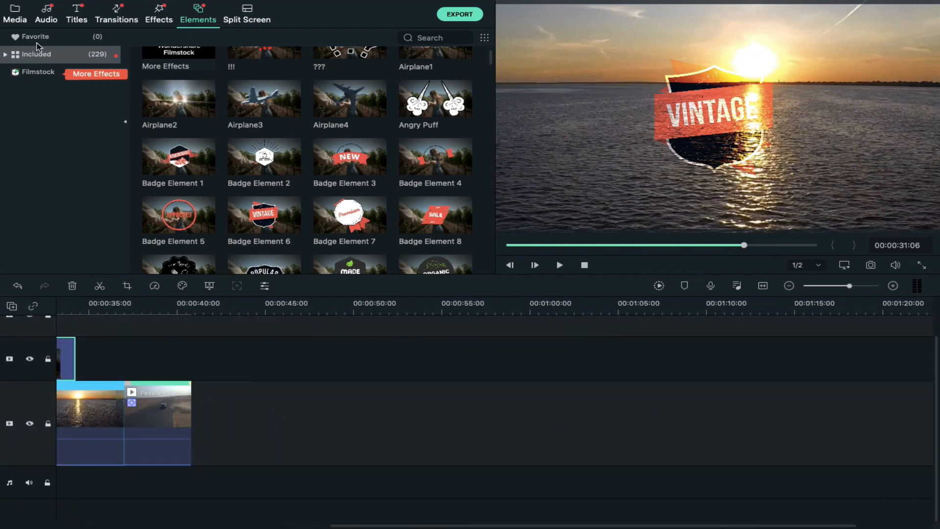
left_click(18, 24)
left_click(309, 81)
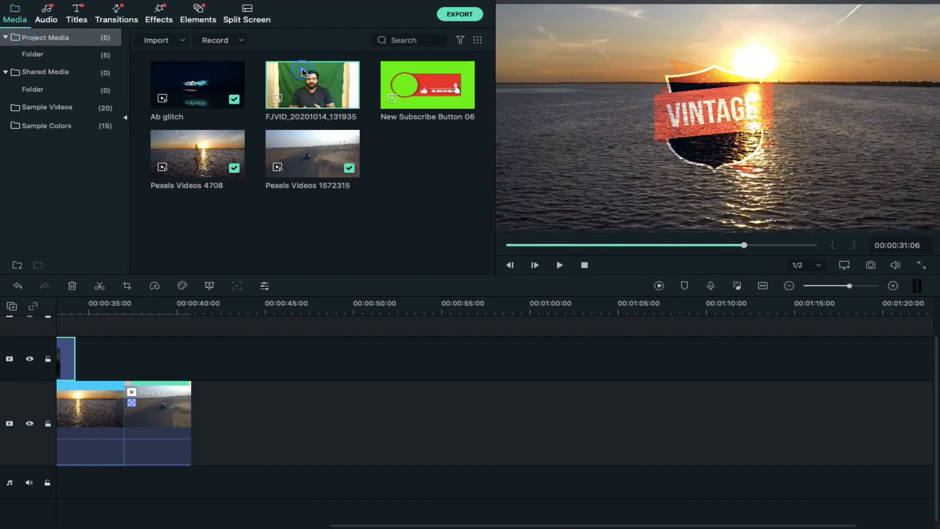
left_click_drag(328, 230, 200, 416)
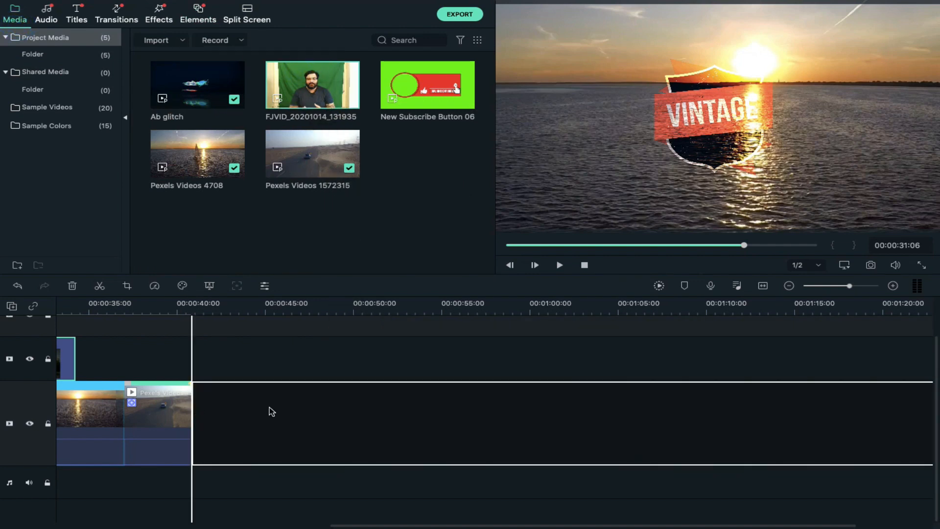
Step: Add the Lullaby music from the included audio library to the audio track, aligned with the start of the green-screen clip
left_click(47, 15)
left_click(43, 55)
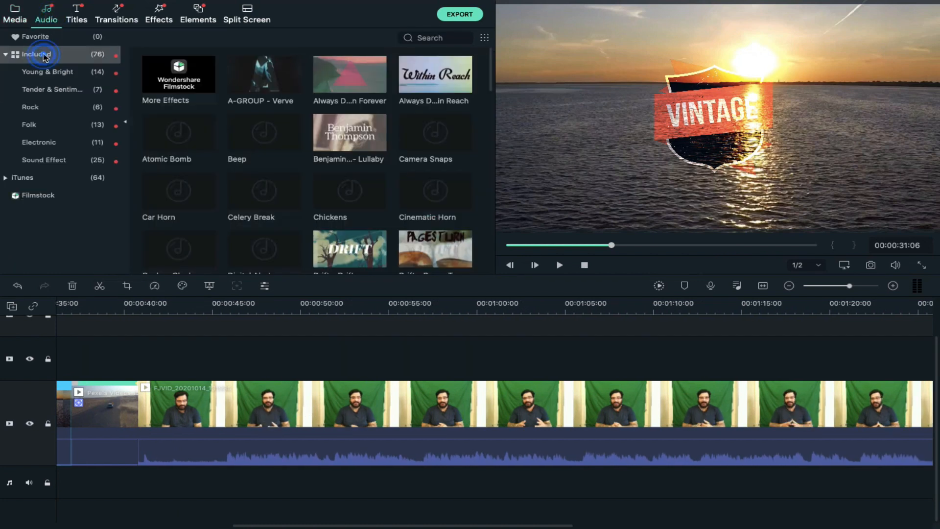
left_click(273, 140)
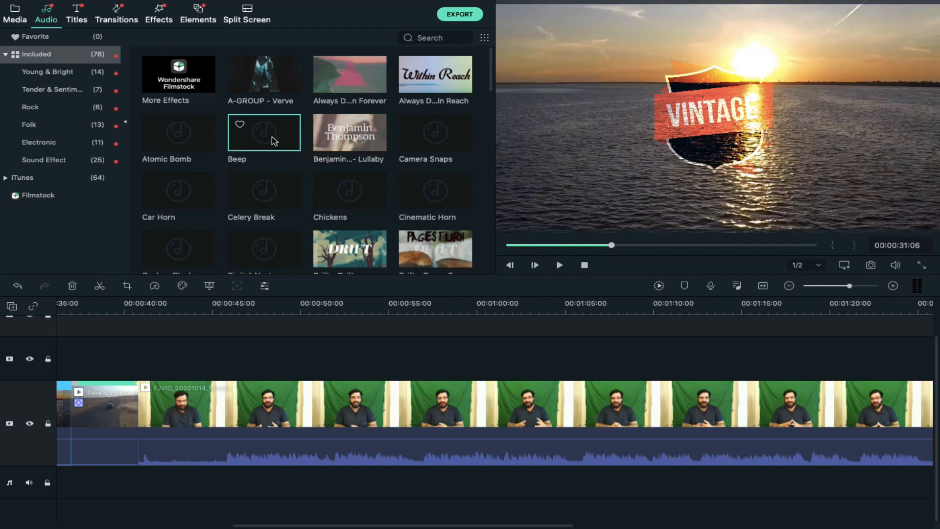
left_click(346, 143)
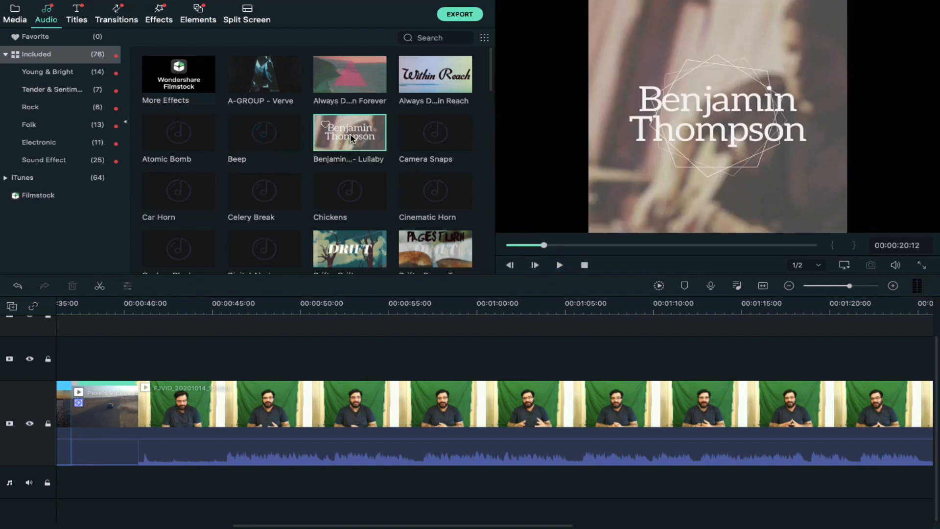
left_click_drag(350, 138, 142, 462)
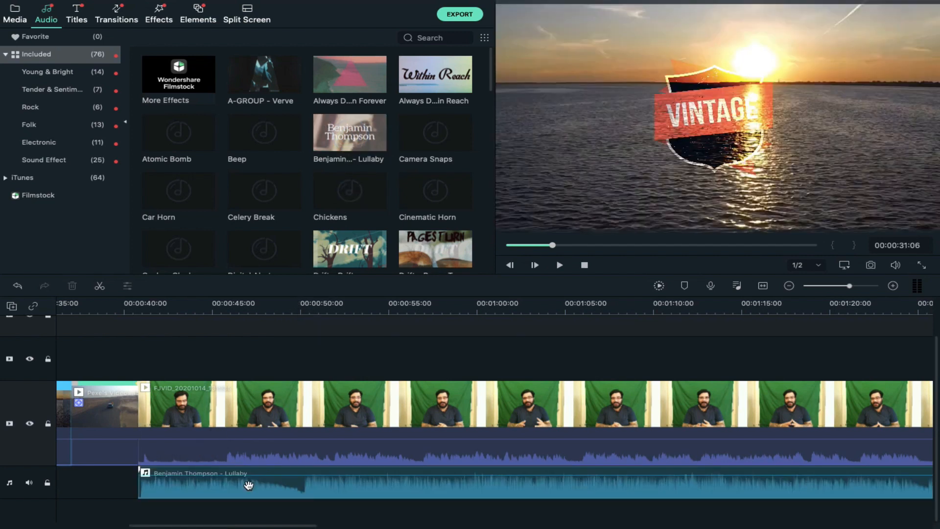
Step: Give the Lullaby music a fade-in of 0.7 s and a fade-out of 0.9 s
double_click(249, 484)
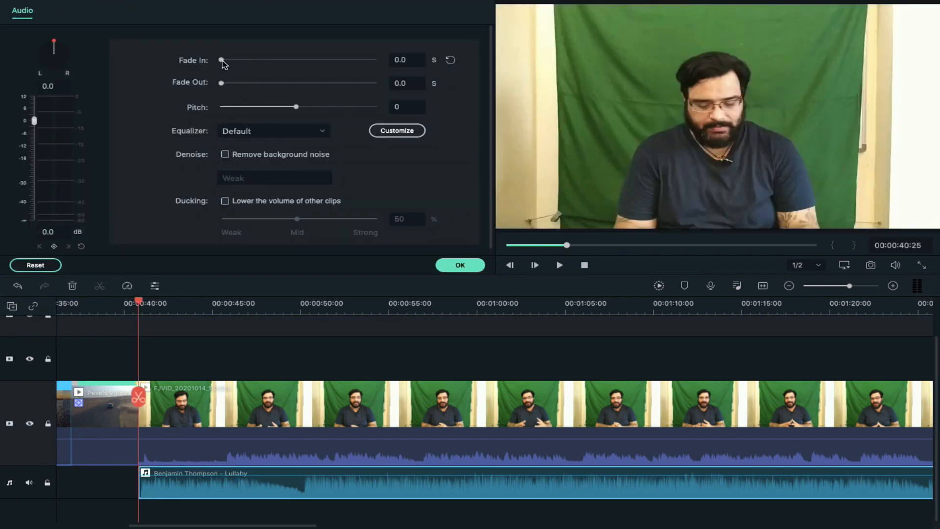
left_click_drag(222, 61, 233, 63)
left_click_drag(221, 86, 246, 87)
left_click(363, 399)
left_click(337, 479)
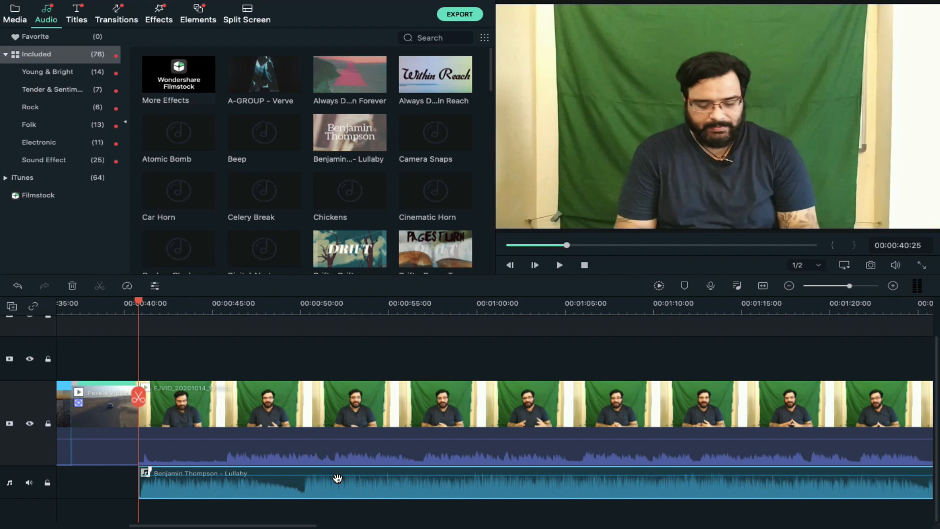
Step: Try ducking at 50% on the green-screen clip, toggling it to compare the music's waveform
double_click(321, 432)
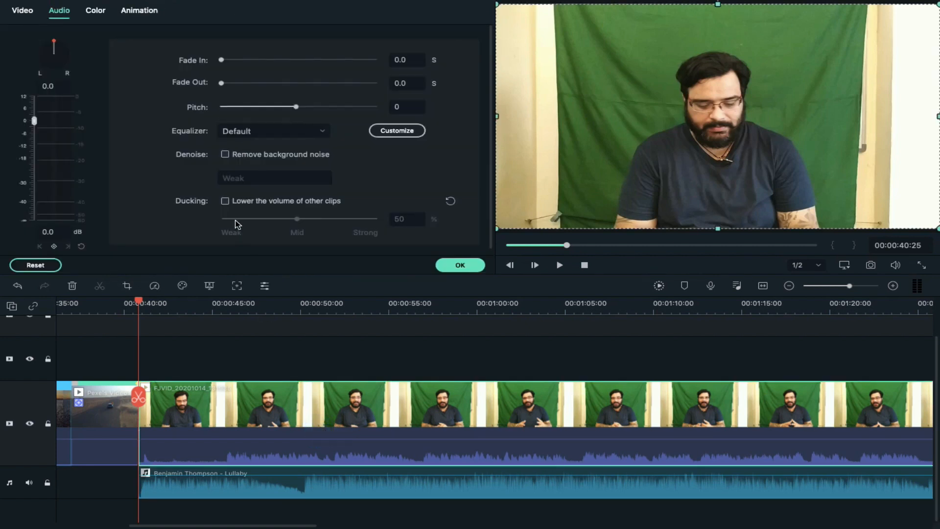
left_click(224, 201)
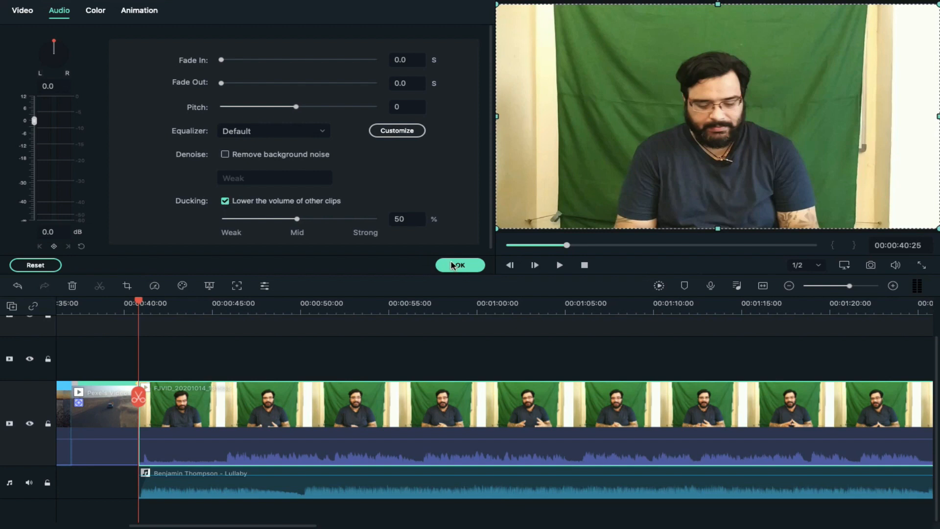
left_click(224, 201)
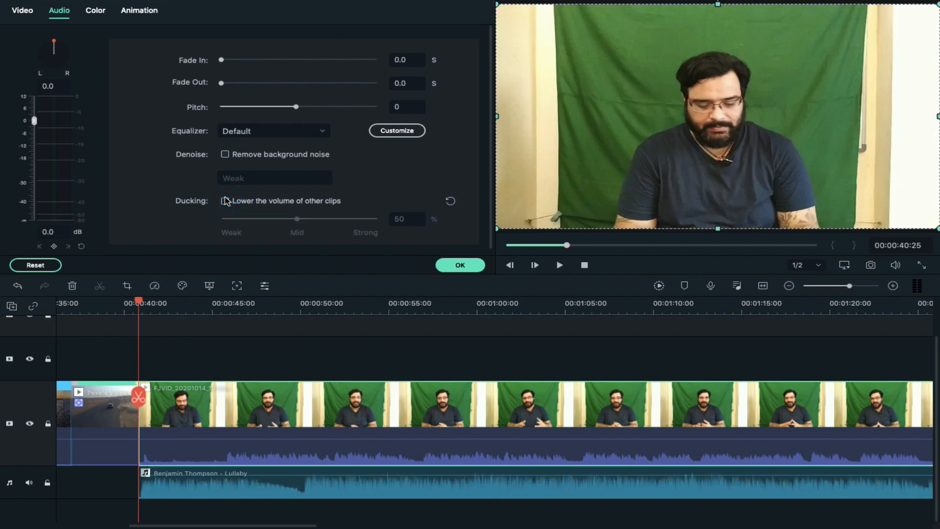
left_click(225, 201)
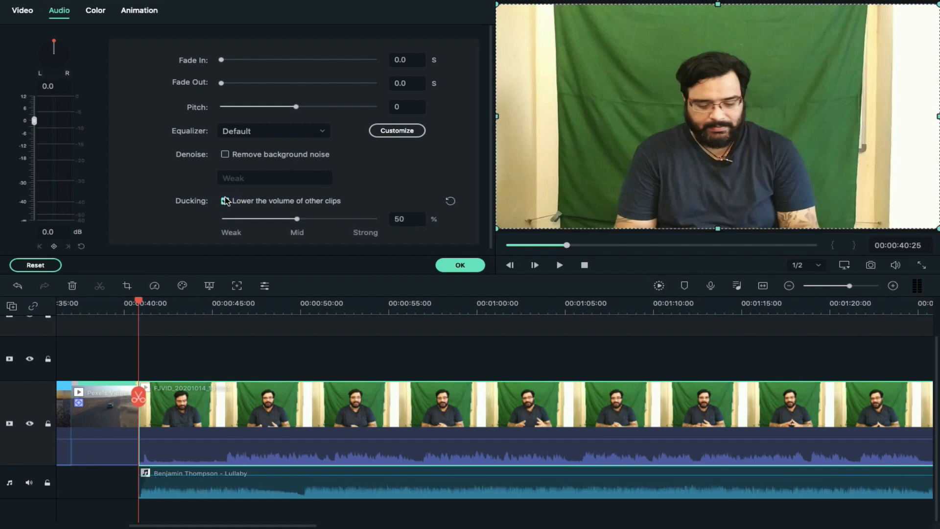
left_click(225, 200)
left_click(225, 201)
left_click(224, 201)
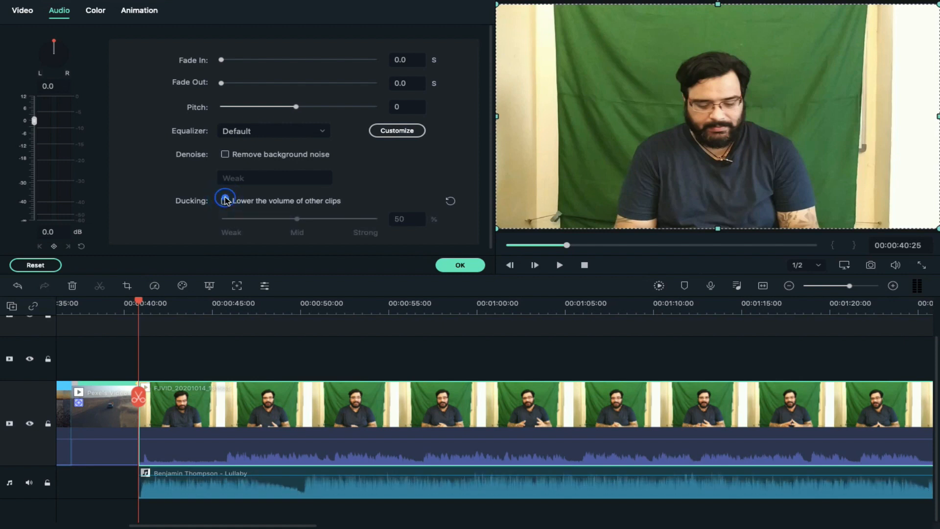
left_click(225, 201)
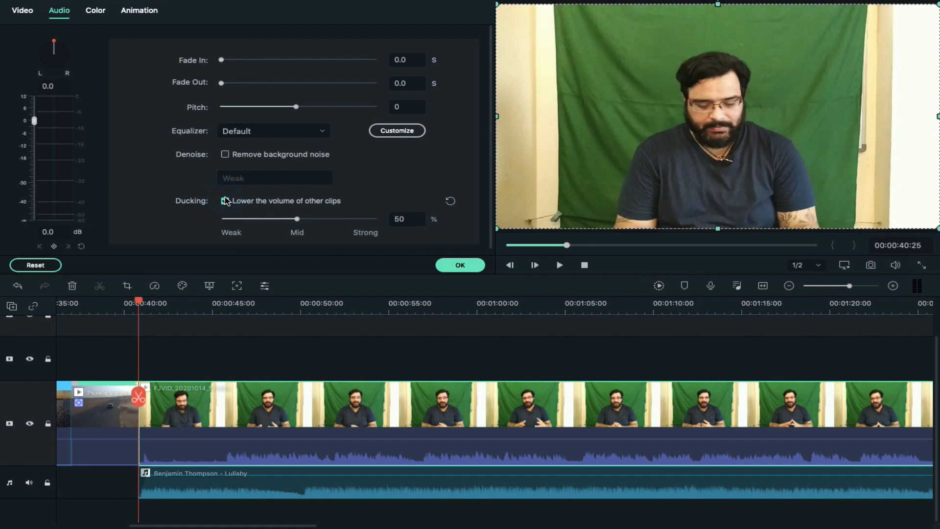
left_click(225, 201)
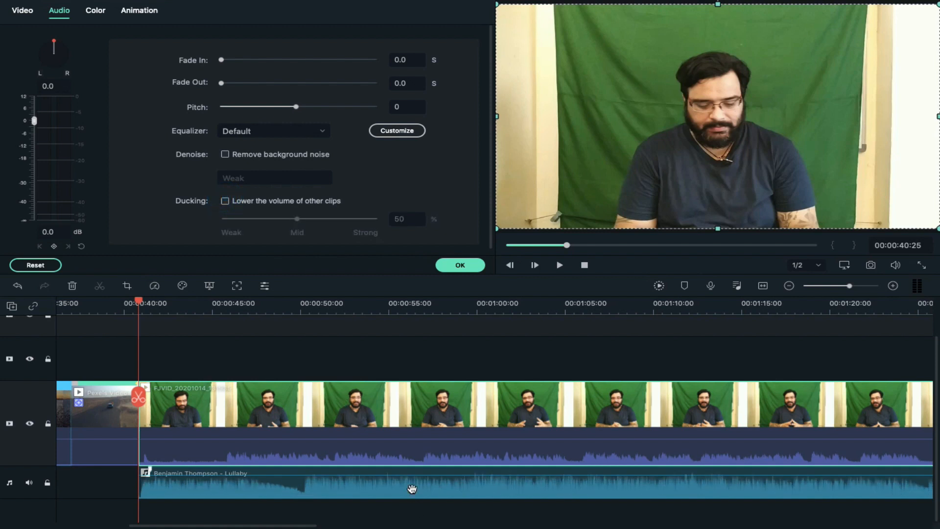
Step: Shift the Lullaby music to start with the desert road clip and enable ducking at 50% on the green-screen clip
left_click_drag(412, 488, 346, 497)
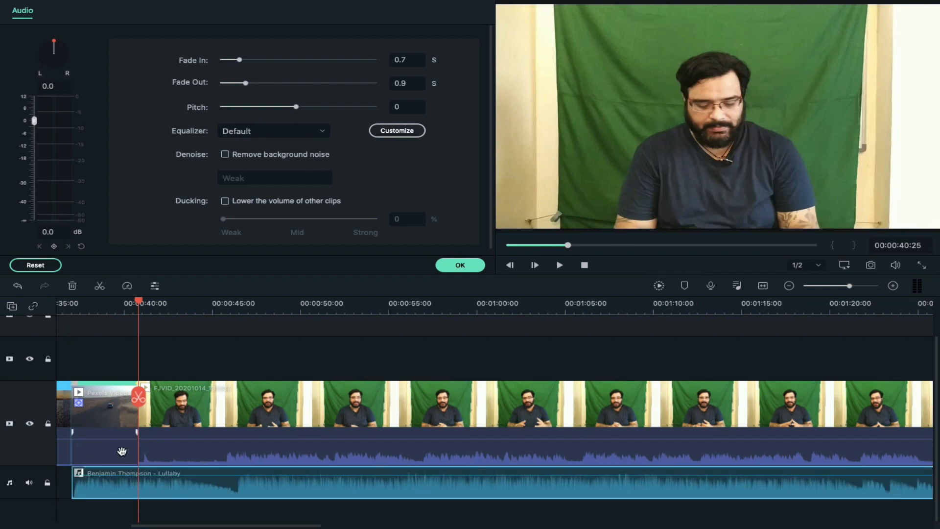
left_click(171, 406)
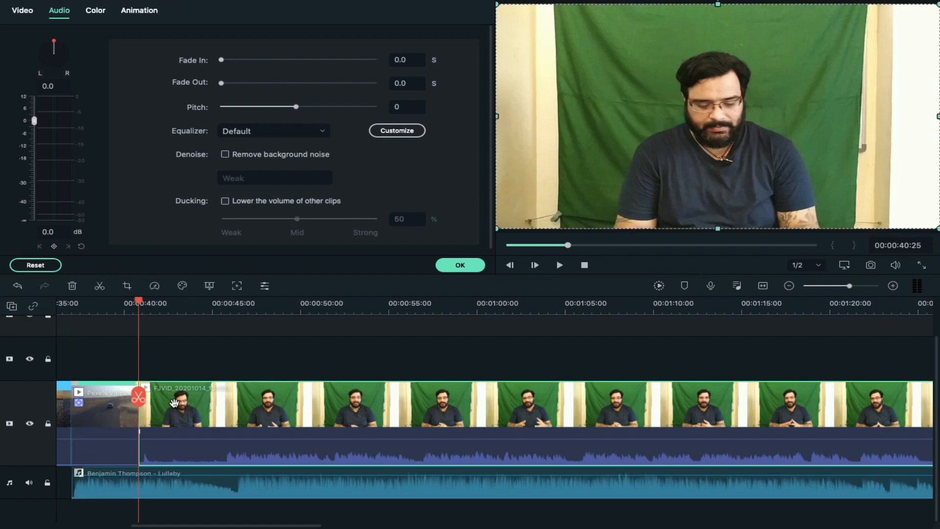
left_click(225, 202)
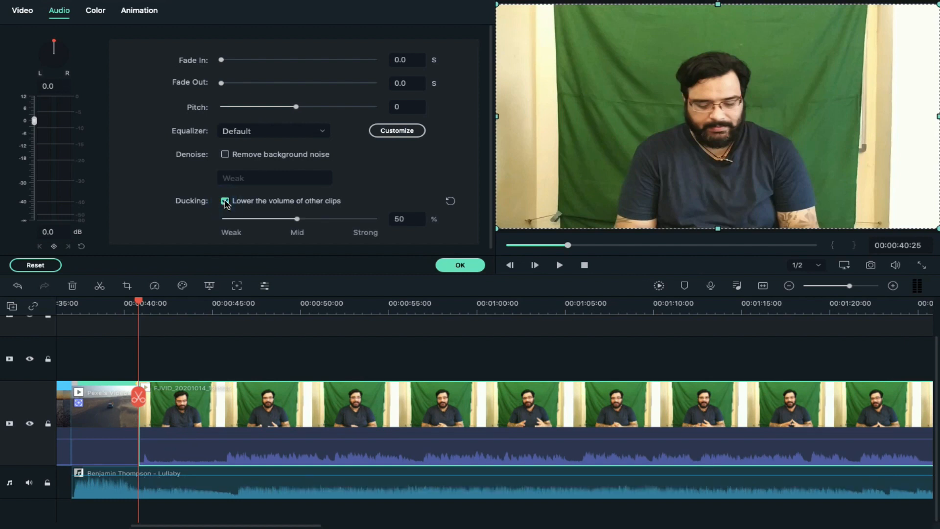
left_click(225, 201)
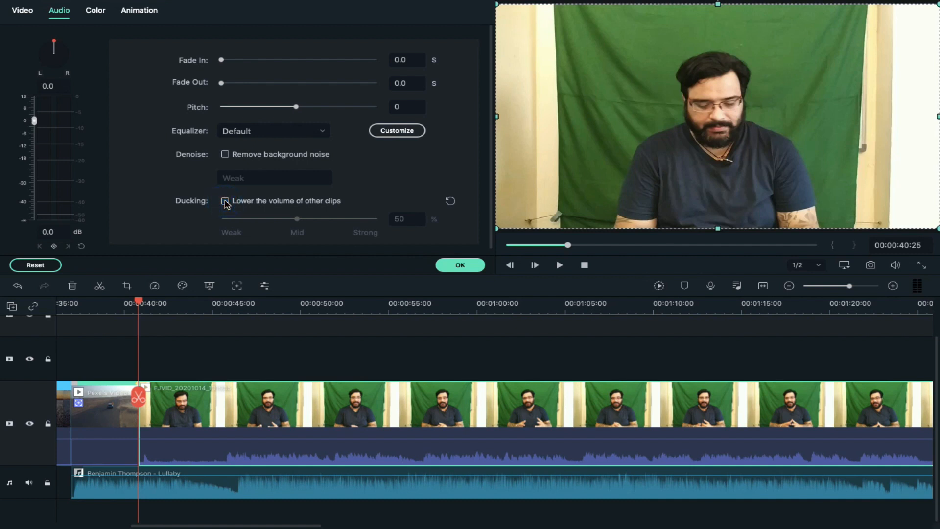
left_click(226, 201)
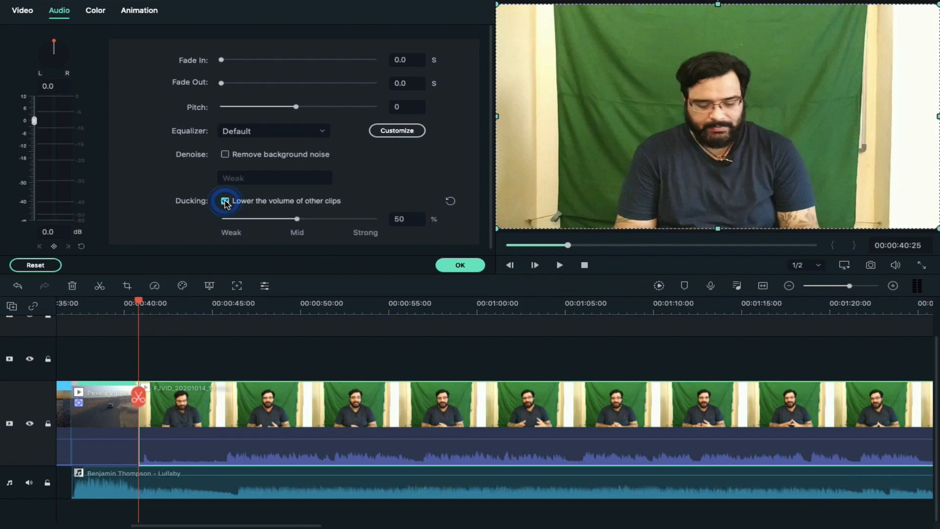
left_click(225, 202)
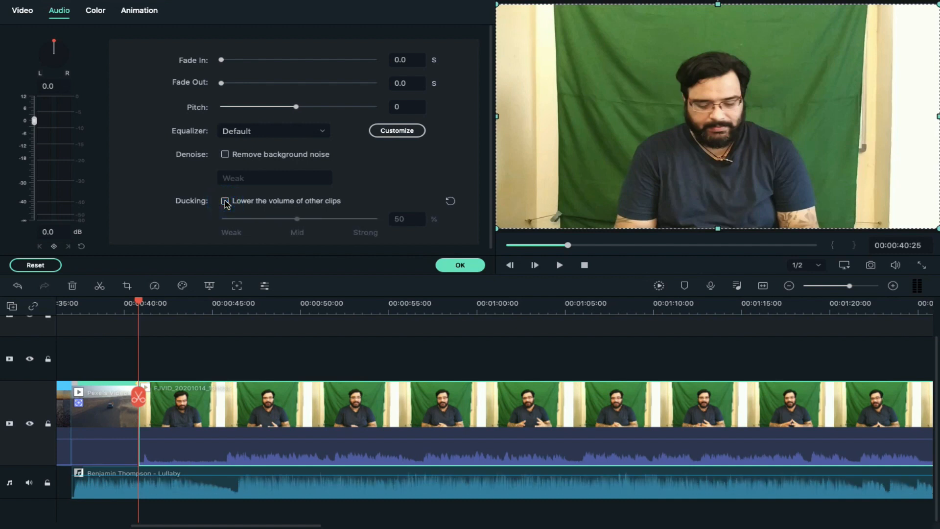
left_click(225, 201)
left_click(226, 201)
left_click(226, 201)
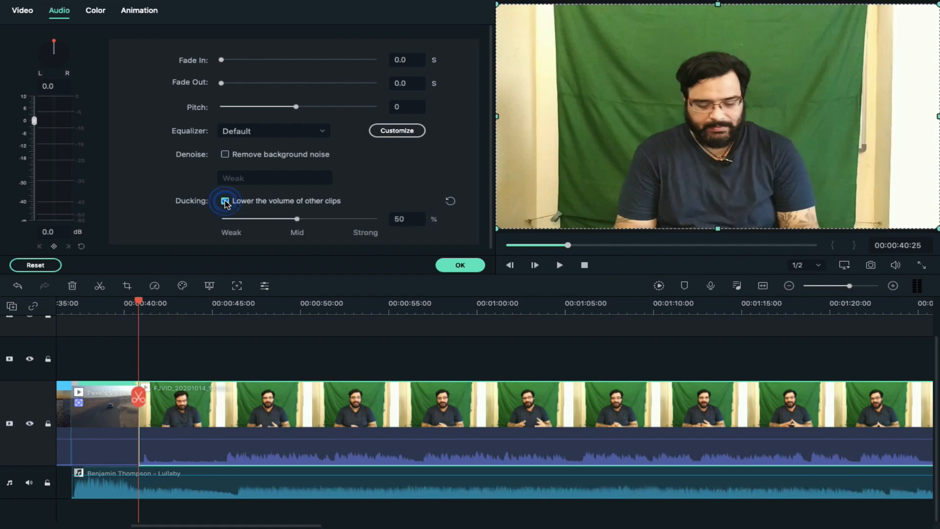
left_click(464, 265)
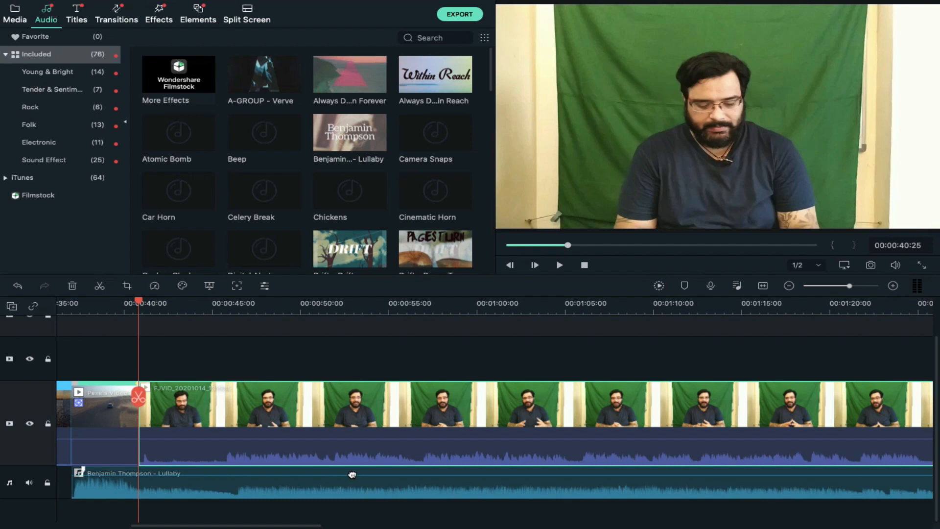
Step: Lower the Lullaby music's overall volume with its volume line on the audio track
left_click(352, 474)
left_click_drag(352, 474, 352, 490)
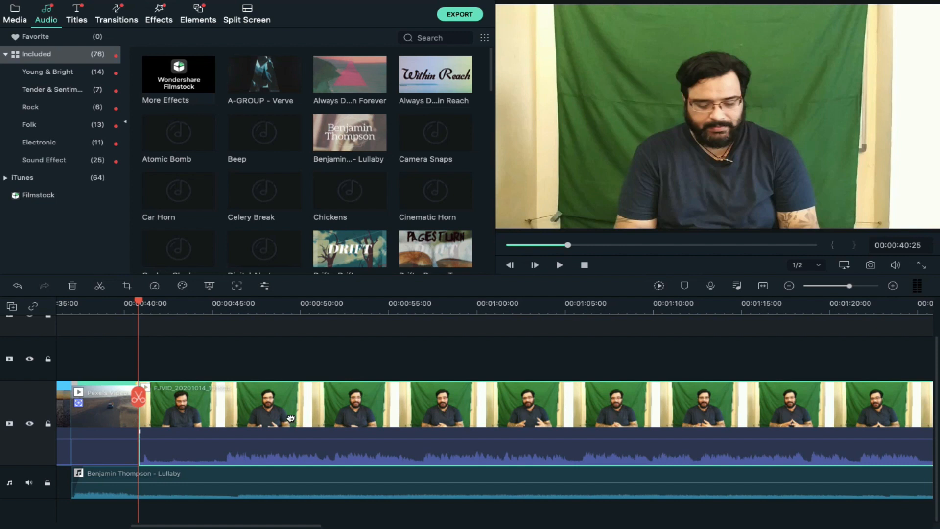
Step: Scale the green-screen clip to 161.6%, set its X position to 87.5 and confirm the transform
left_click(283, 401)
double_click(283, 401)
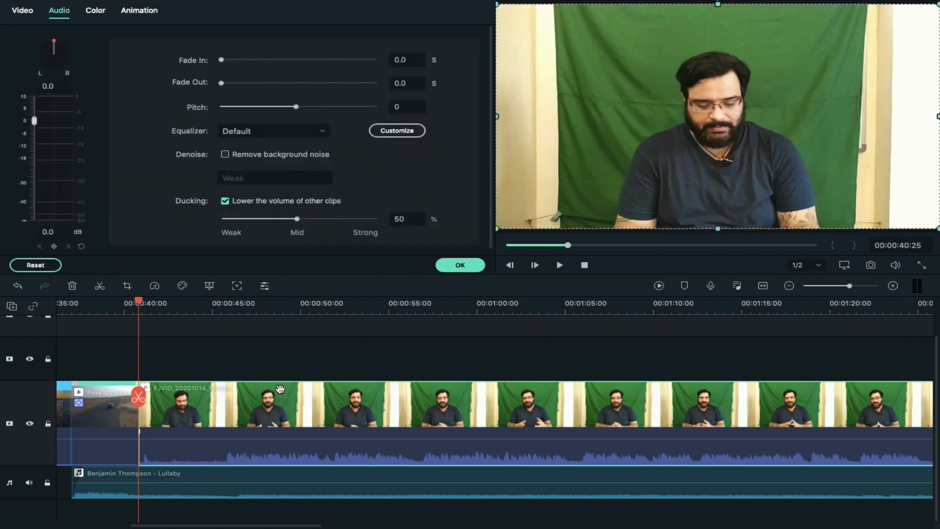
left_click(23, 11)
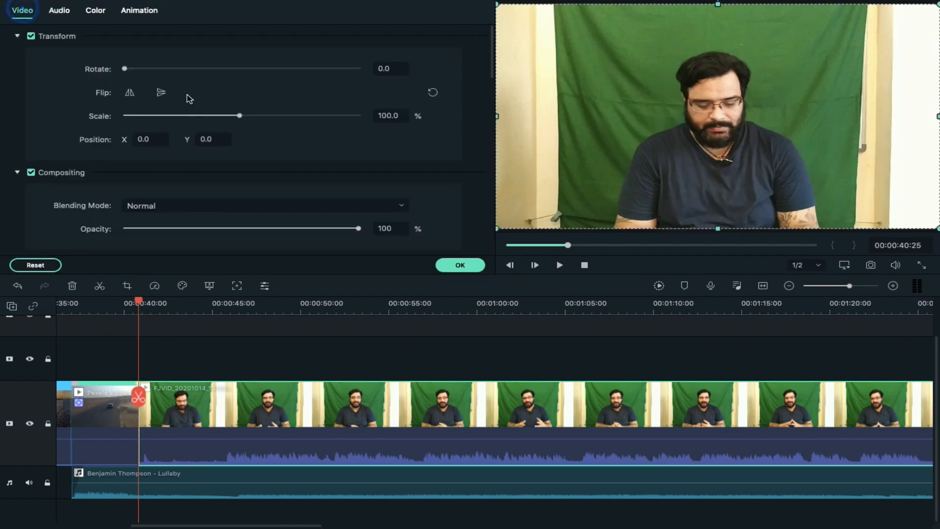
left_click_drag(240, 116, 258, 116)
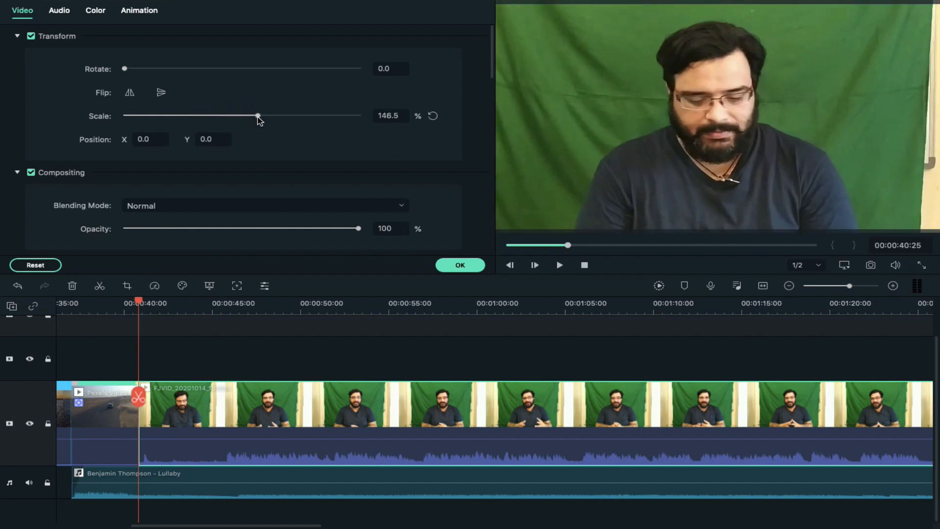
left_click_drag(708, 162, 729, 162)
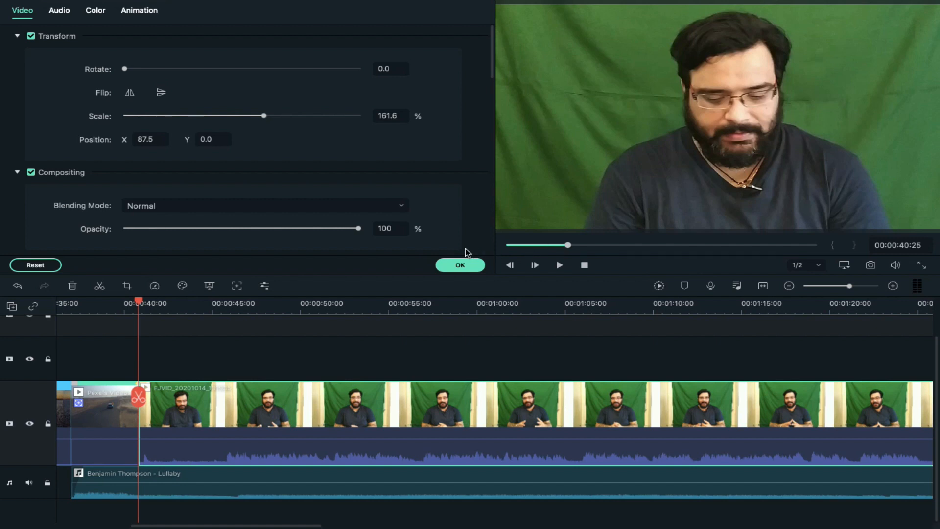
left_click(460, 268)
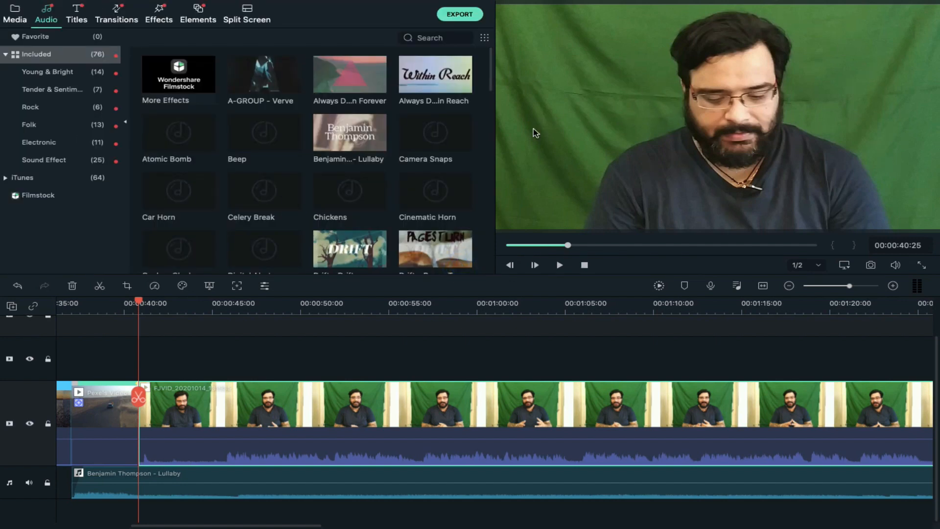
Step: Enable Chroma Key on the green-screen clip and sample the green backdrop beside the speaker as the key color
double_click(225, 408)
scroll(118, 180, "down", 10)
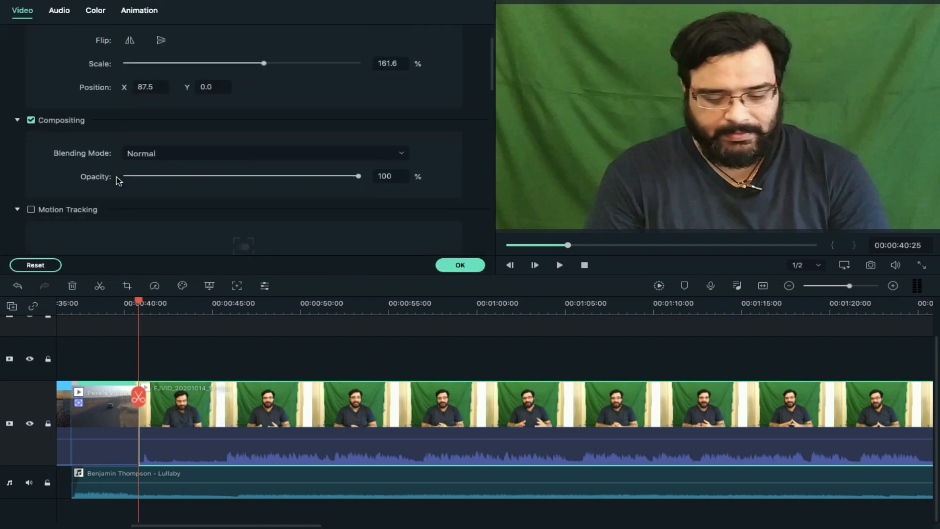
scroll(63, 66, "down", 4)
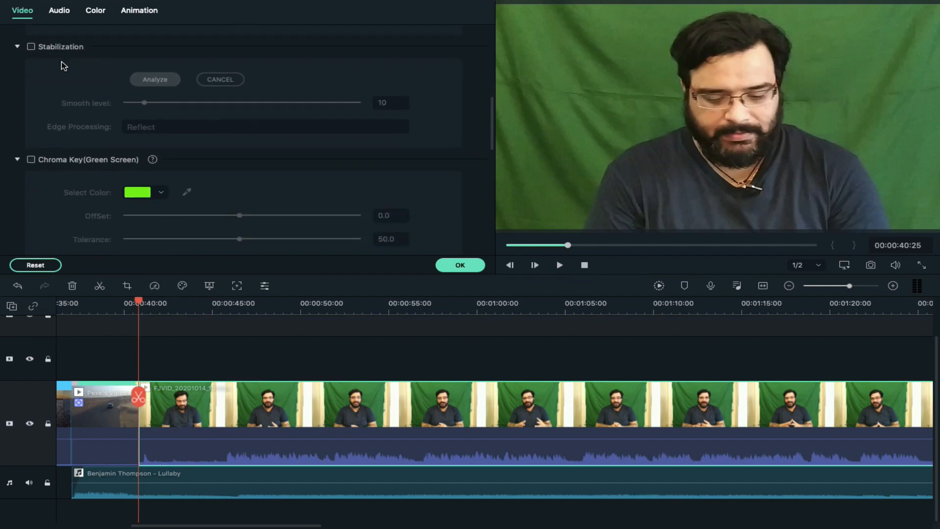
left_click(31, 138)
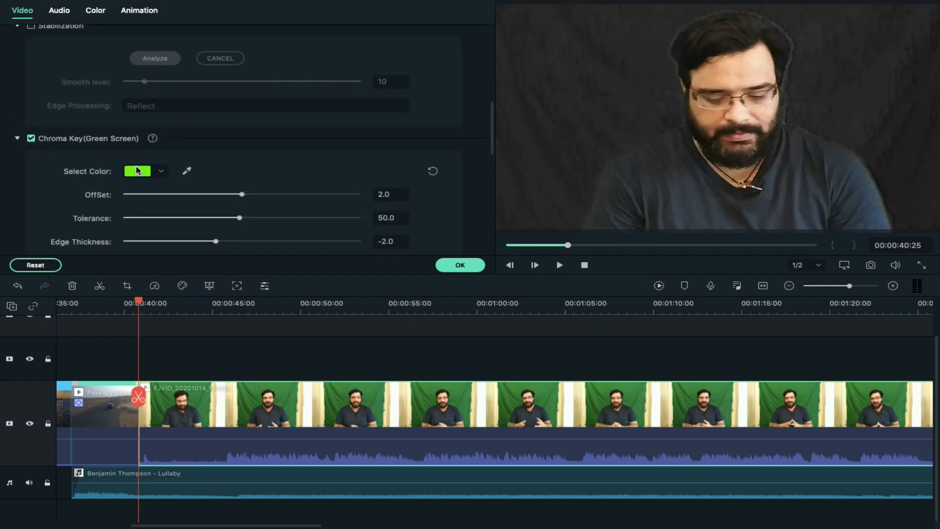
left_click(185, 173)
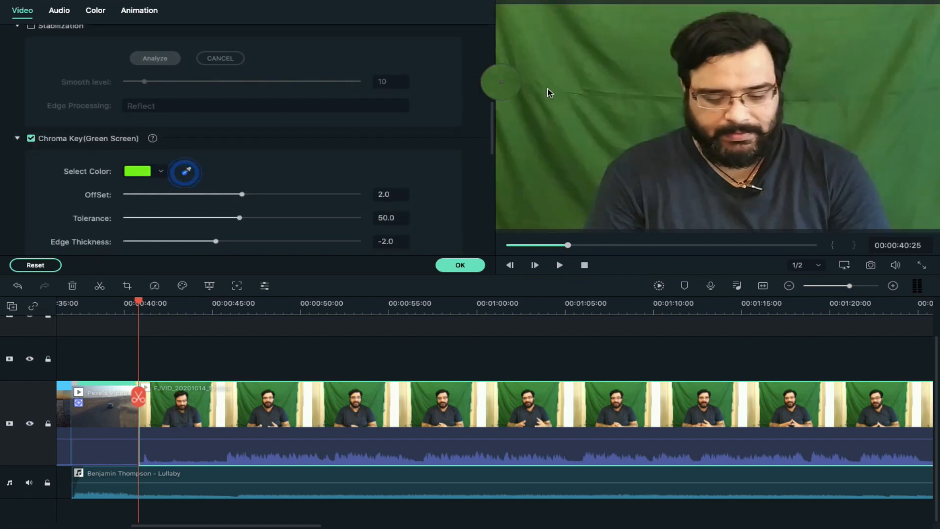
left_click(635, 54)
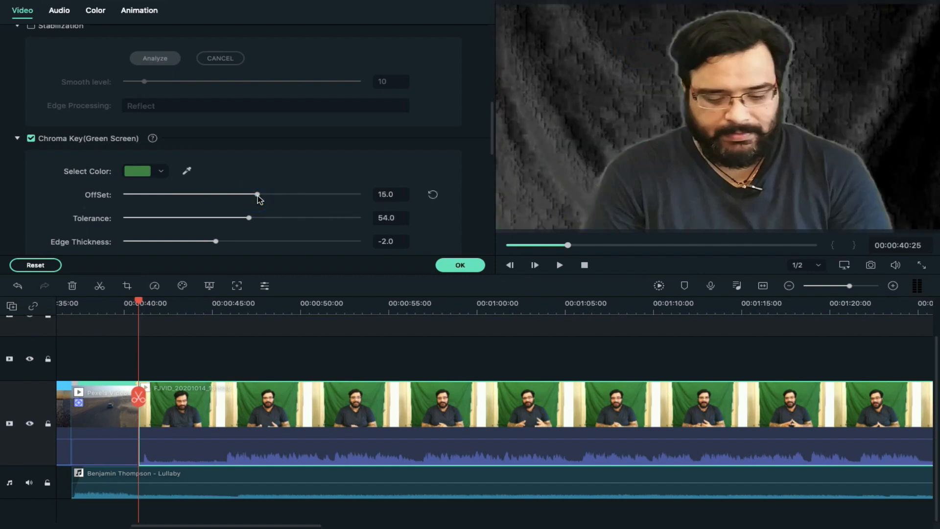
Step: Set the chroma key's offset to 81, tolerance to 51, edge thickness to -2.7 and edge feather to 3.5
left_click_drag(258, 198, 336, 195)
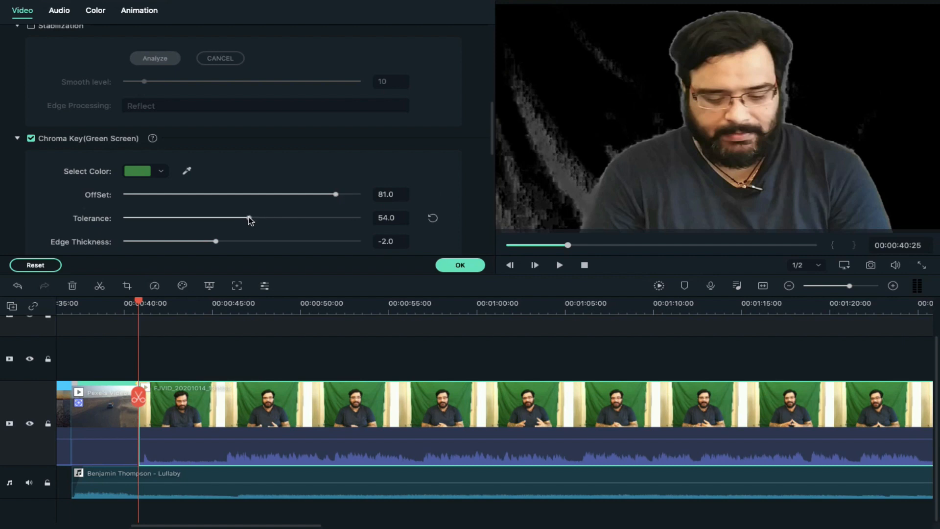
left_click_drag(249, 219, 244, 218)
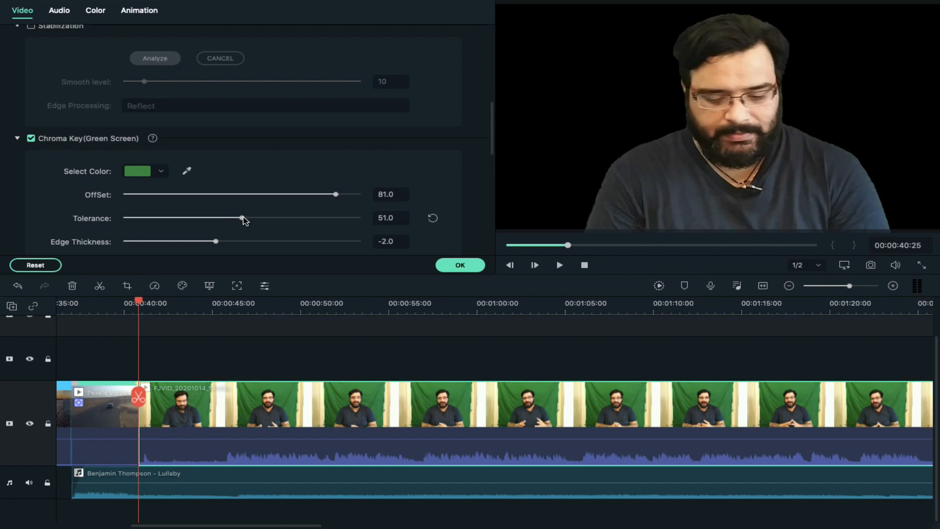
scroll(243, 219, "down", 2)
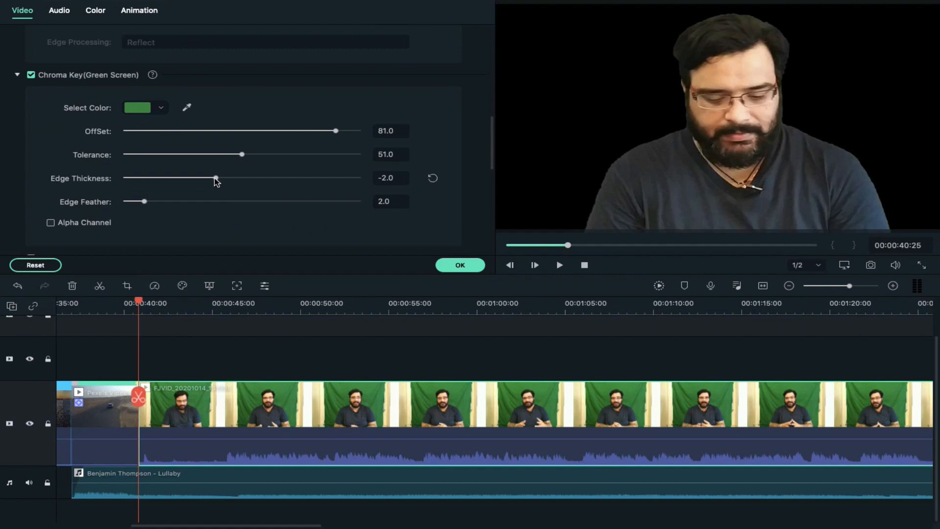
left_click_drag(216, 179, 208, 181)
left_click_drag(146, 201, 163, 203)
Step: Set the chroma key offset to 15 while viewing the alpha channel, turn that view off and confirm the keying
left_click(50, 223)
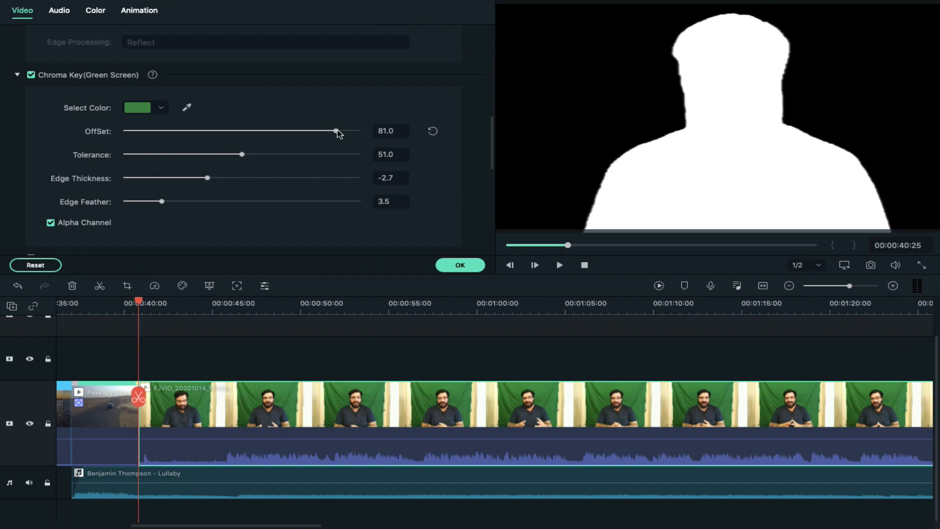
left_click_drag(337, 131, 257, 141)
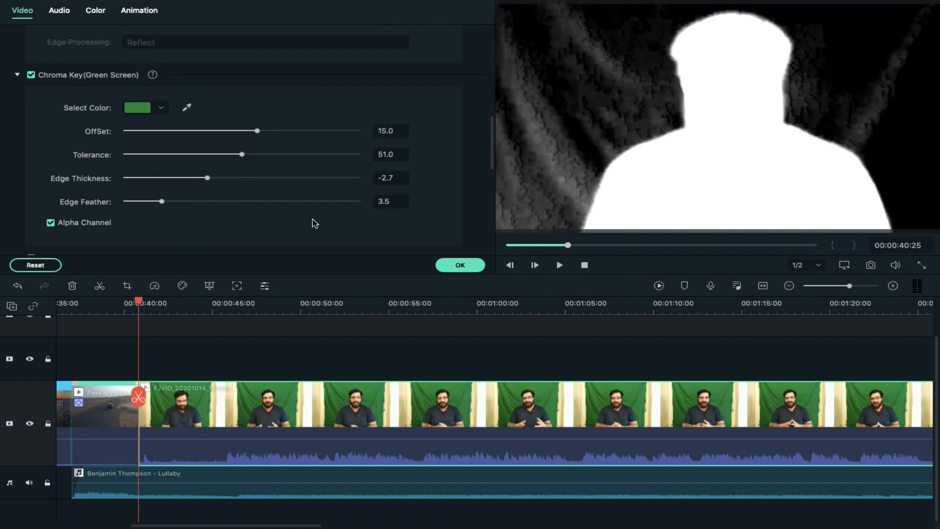
left_click(50, 222)
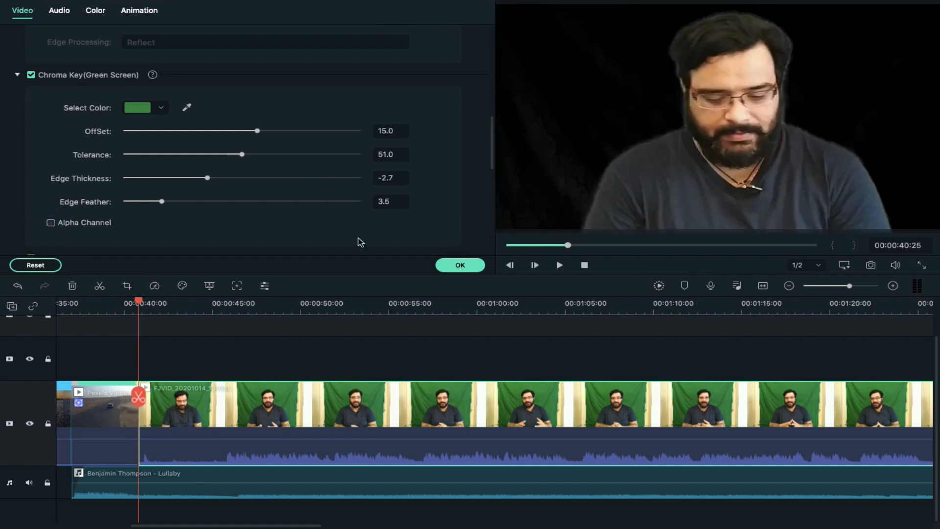
left_click(456, 267)
Step: Place the New Subscribe Button 06 clip above the green-screen clip, starting at about 00:01:19:26
scroll(480, 410, "right", 5)
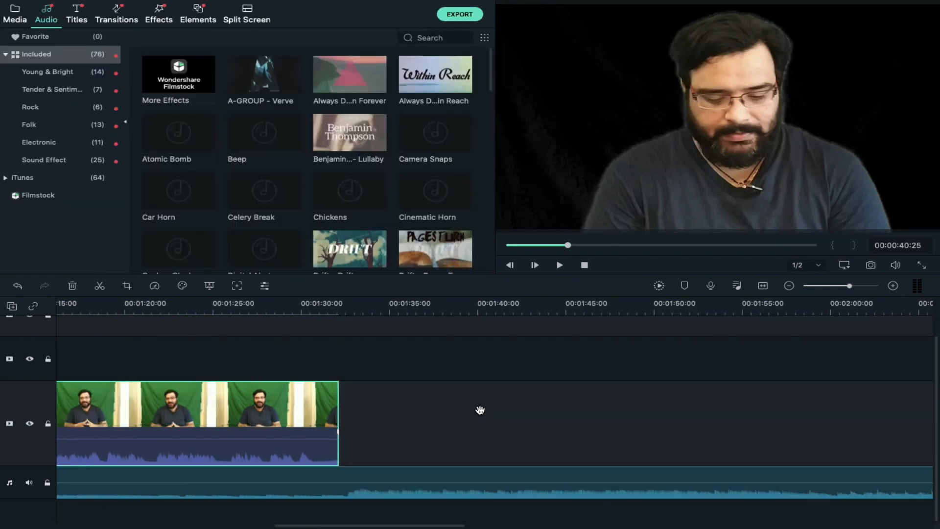
left_click(15, 12)
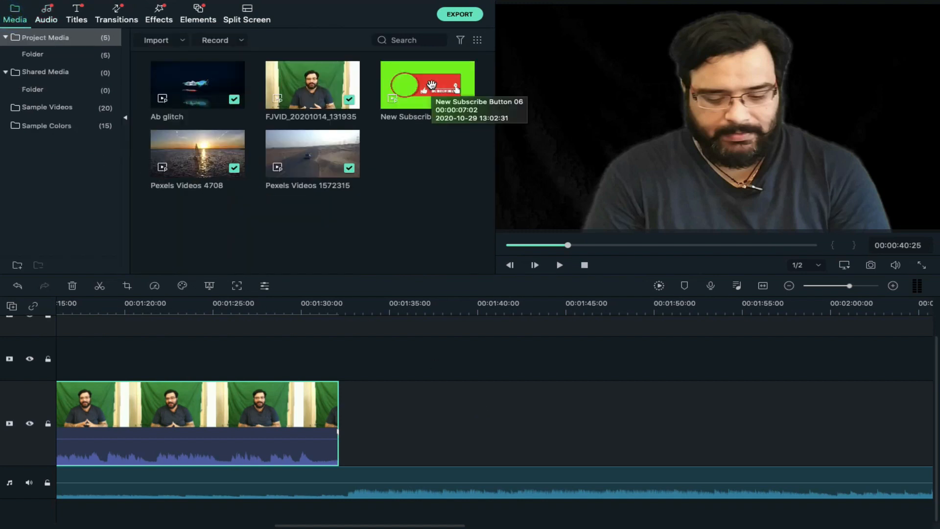
left_click_drag(431, 85, 123, 360)
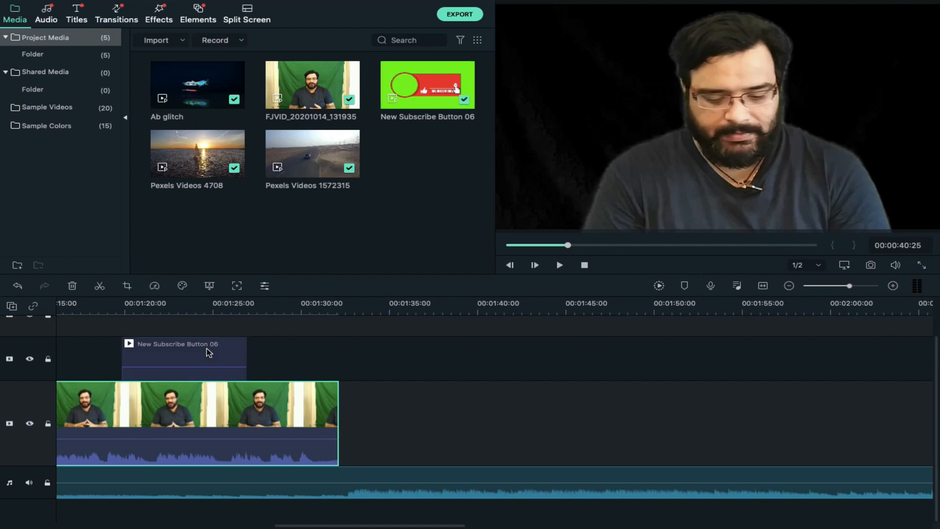
Step: Key out the subscribe button clip's green background with Chroma Key and trim off its black opening
scroll(210, 351, "up", 3)
double_click(272, 349)
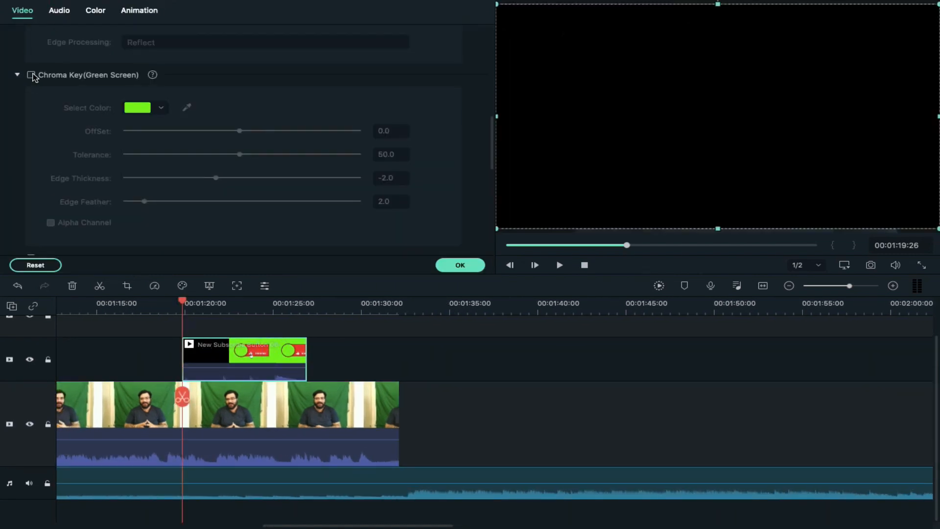
left_click(30, 76)
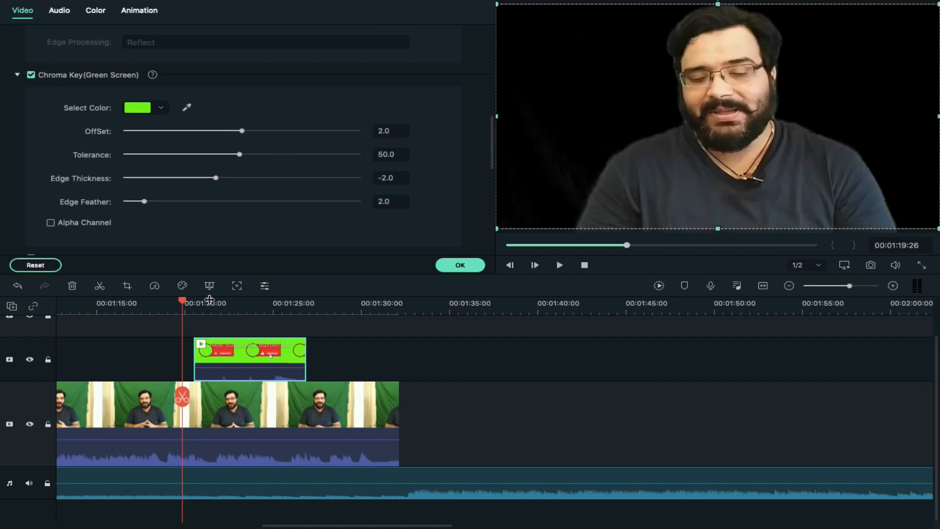
left_click(209, 302)
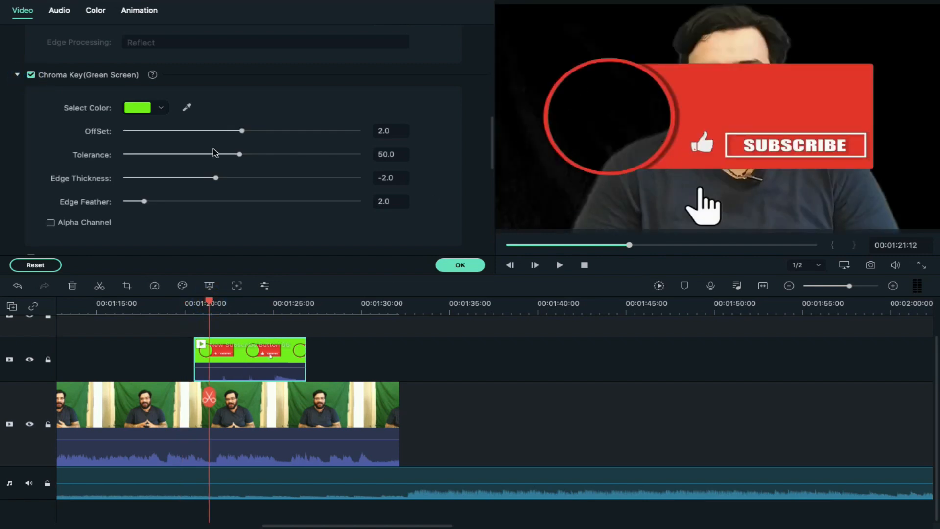
left_click(31, 75)
left_click(31, 76)
left_click(242, 362)
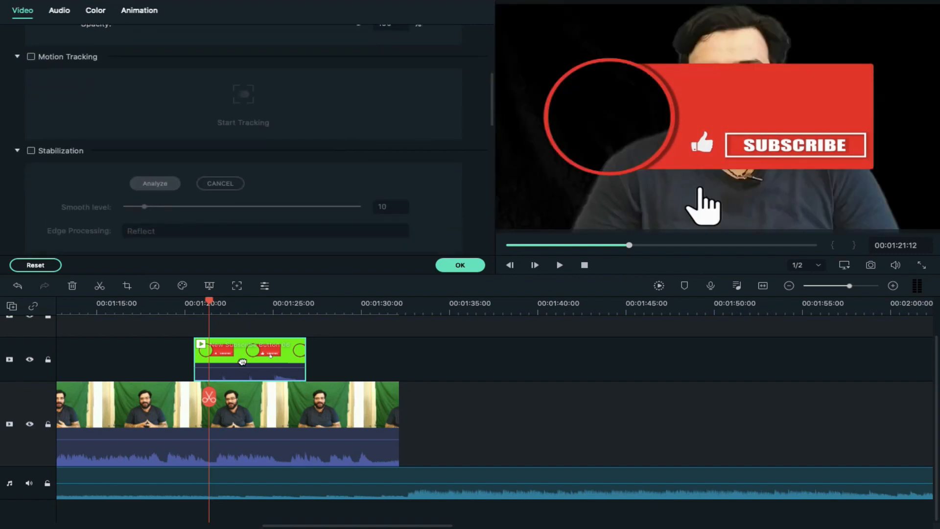
Step: Scale the subscribe button clip to 39.7% and move it to the frame's lower-left corner at X -578.8, Y -385.3
scroll(336, 149, "up", 5)
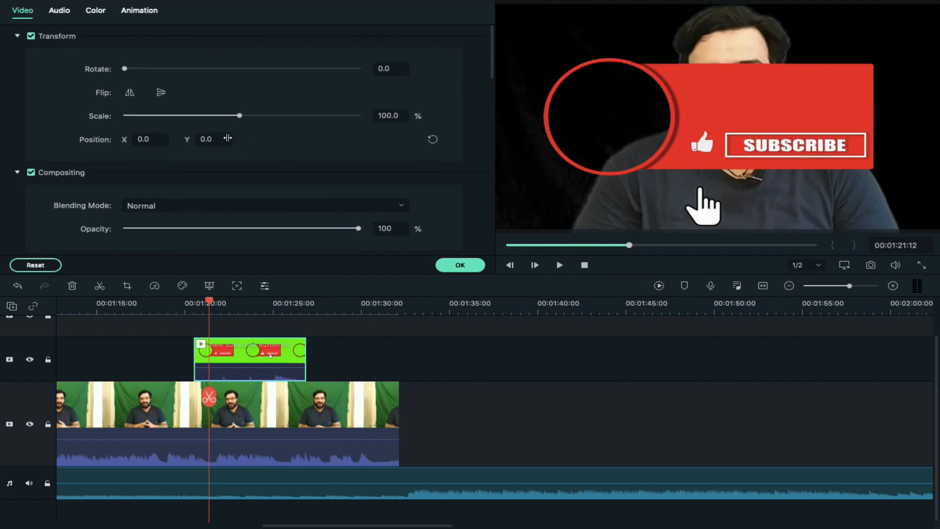
left_click_drag(239, 115, 167, 118)
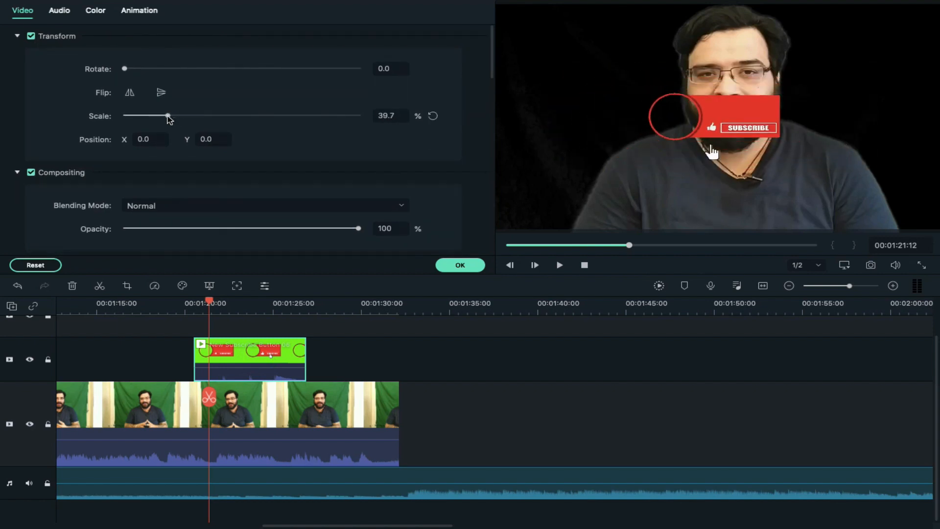
left_click(726, 111)
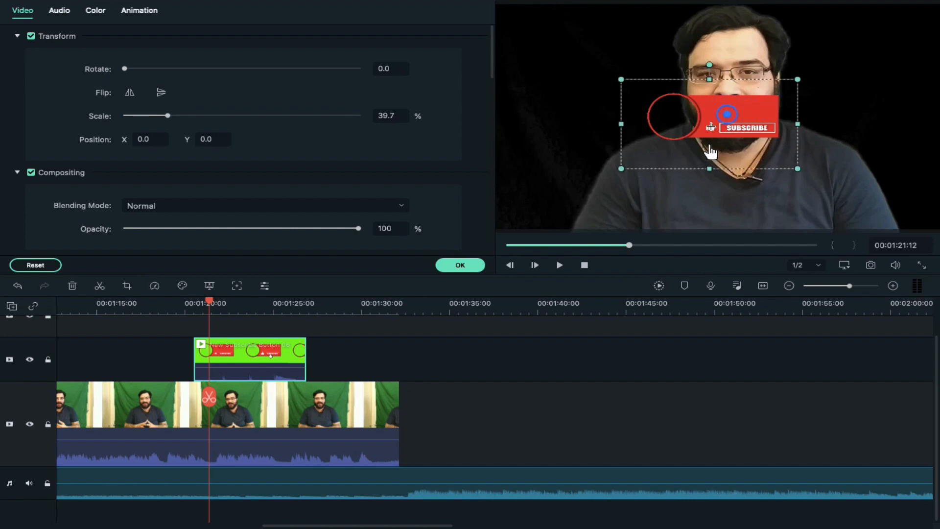
left_click_drag(710, 152, 578, 227)
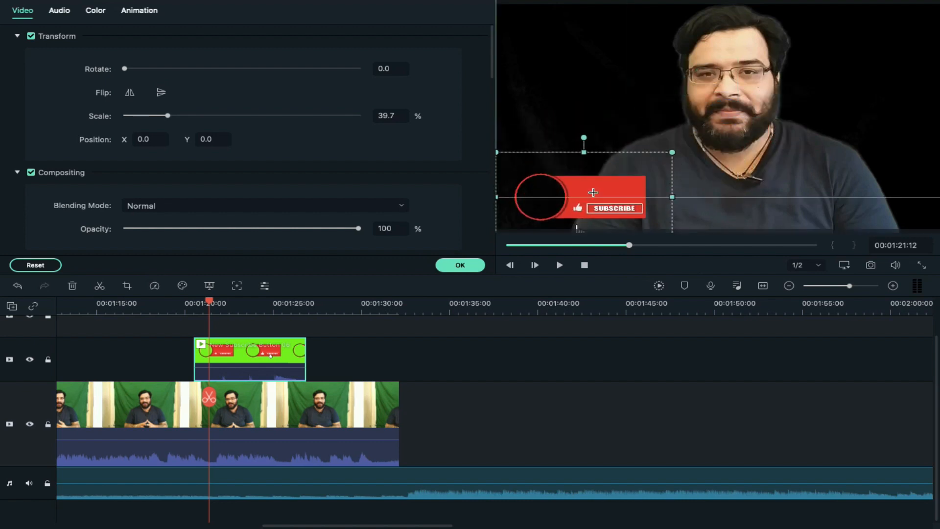
Step: Play the section from 00:01:19:28 to check the subscribe button animation over the speaker
left_click(185, 304)
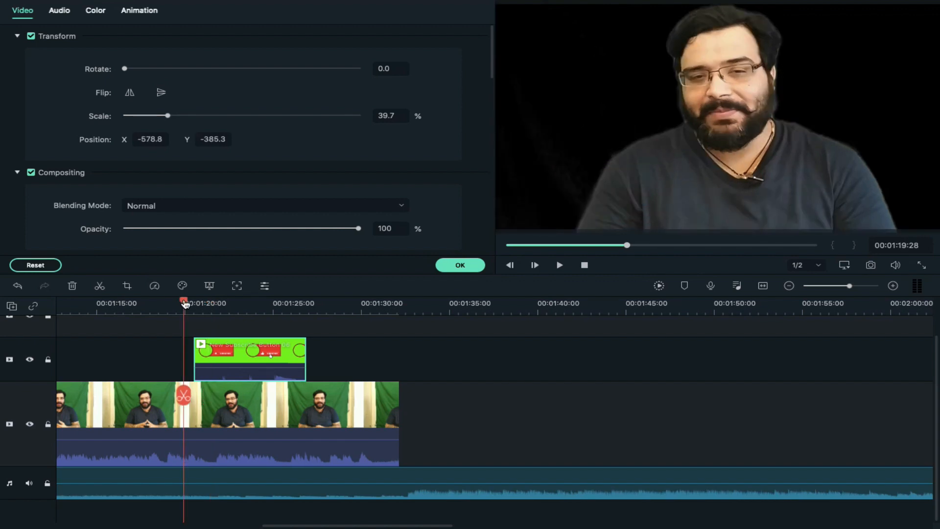
key("space")
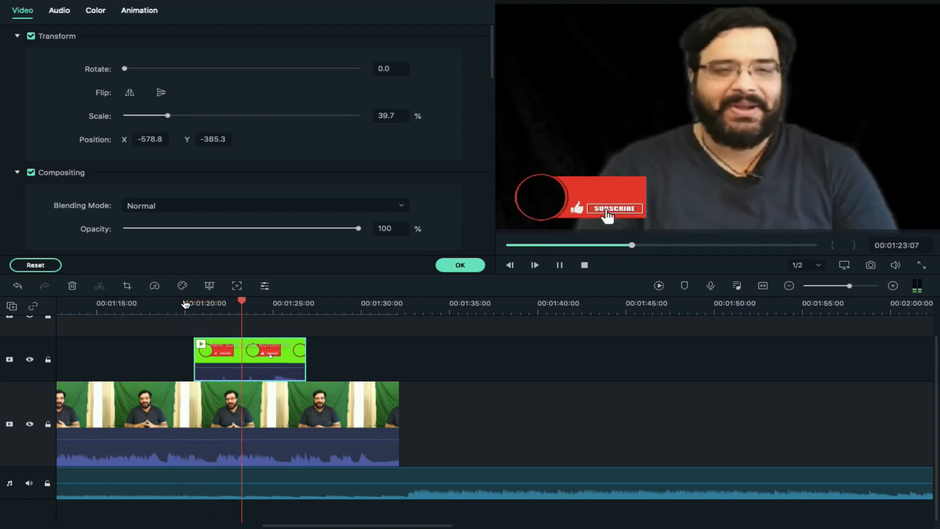
key("space")
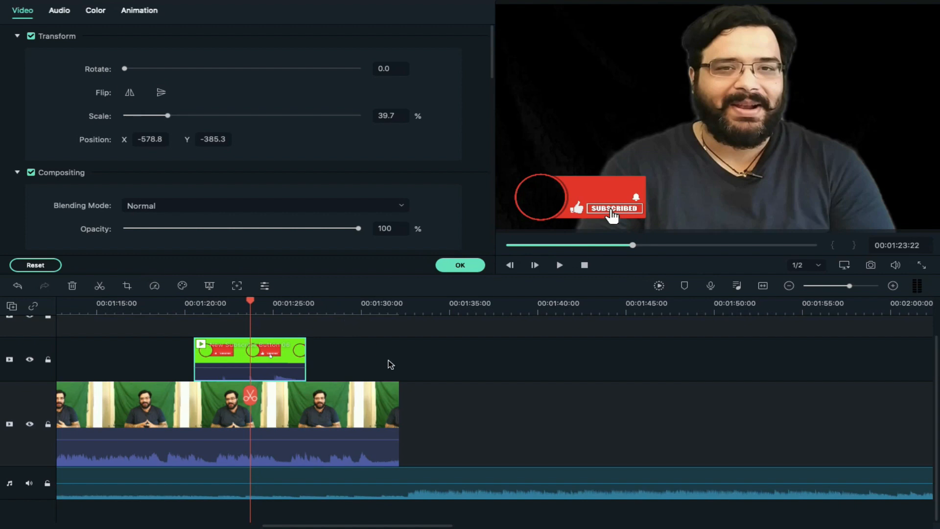
Step: Add the two-pane diagonal split screen template directly after the green-screen clip on the main video track
scroll(390, 364, "left", 10)
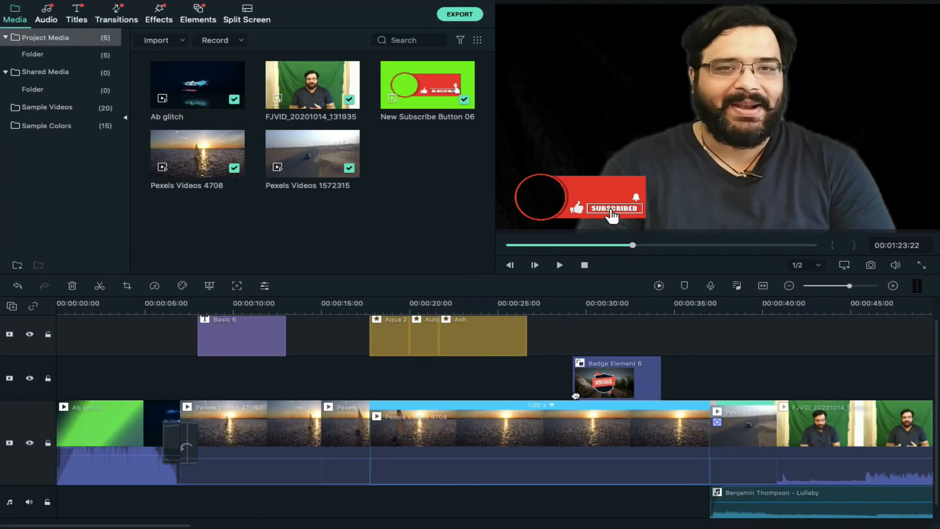
scroll(575, 395, "right", 12)
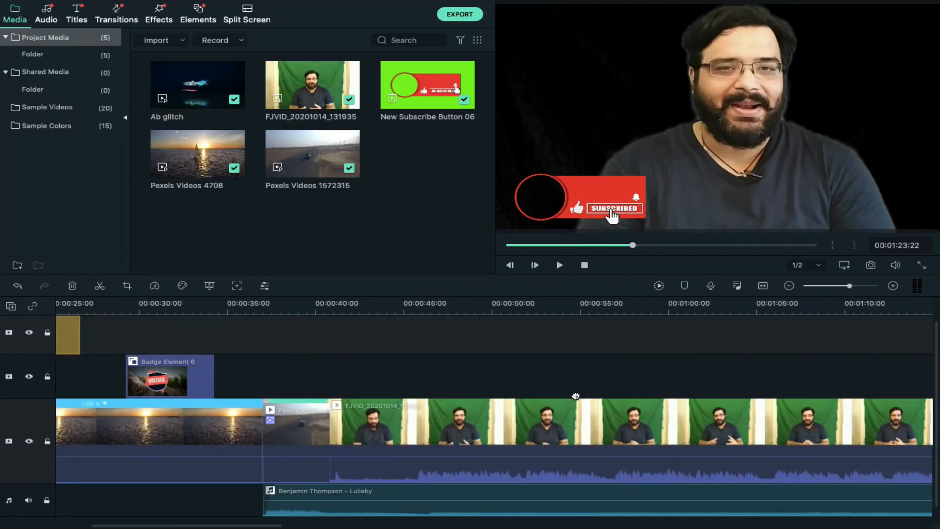
scroll(575, 396, "right", 9)
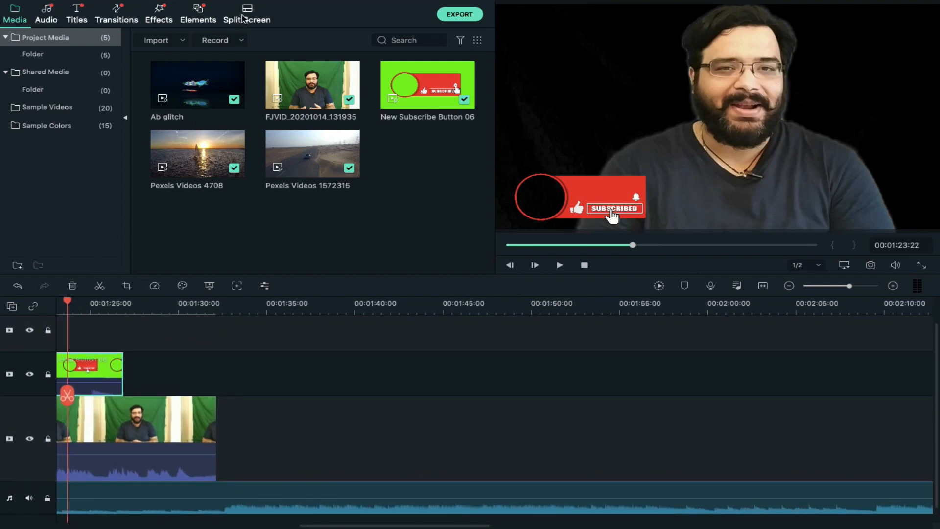
left_click(246, 11)
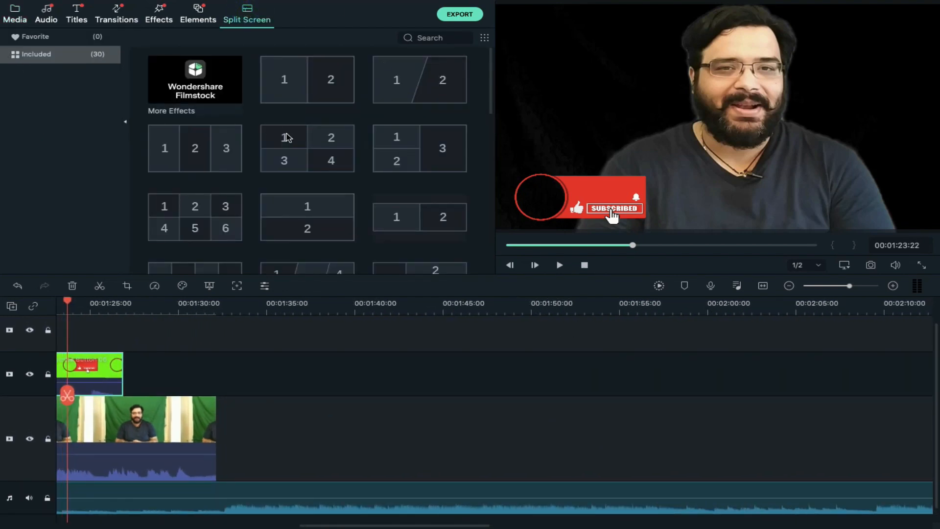
left_click(438, 80)
left_click_drag(437, 79, 242, 440)
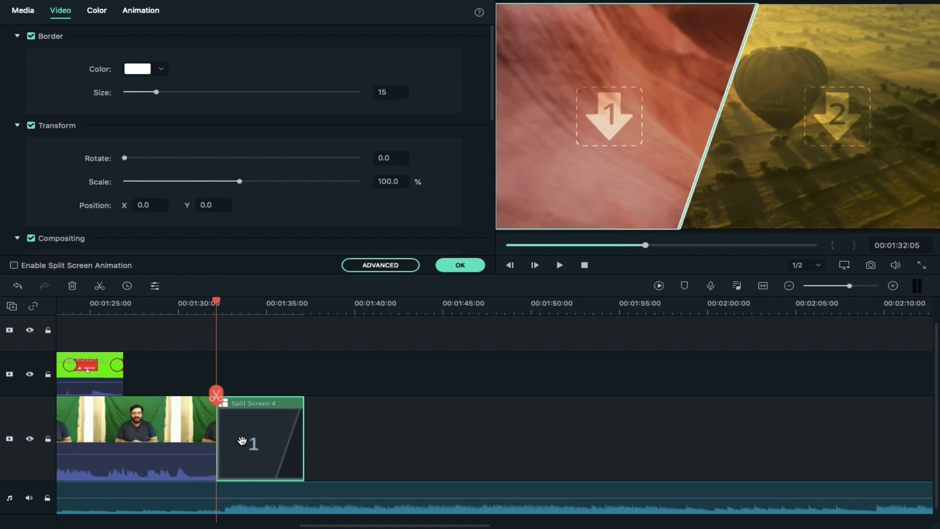
Step: In the split screen's advanced editor, fill pane 1 with Pexels Videos 1572315 and pane 2 with Pexels Videos 4708
left_click(397, 267)
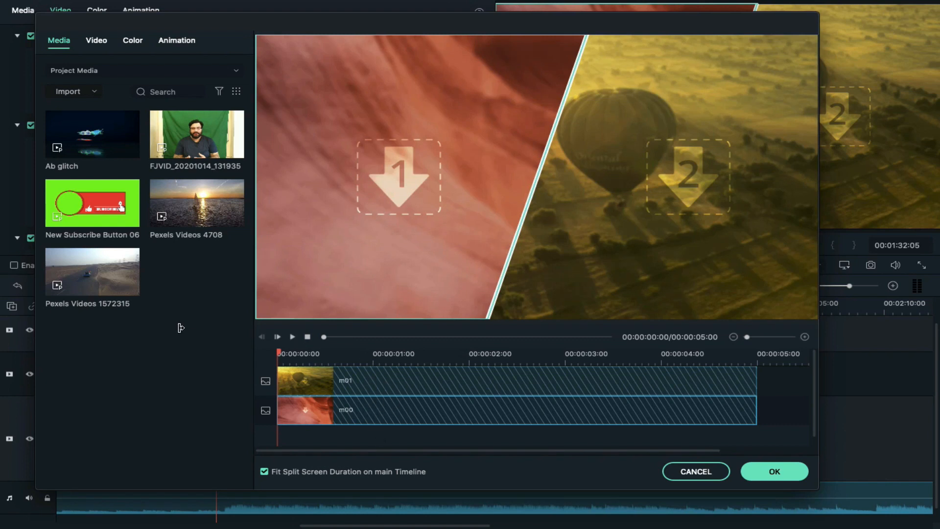
left_click(120, 284)
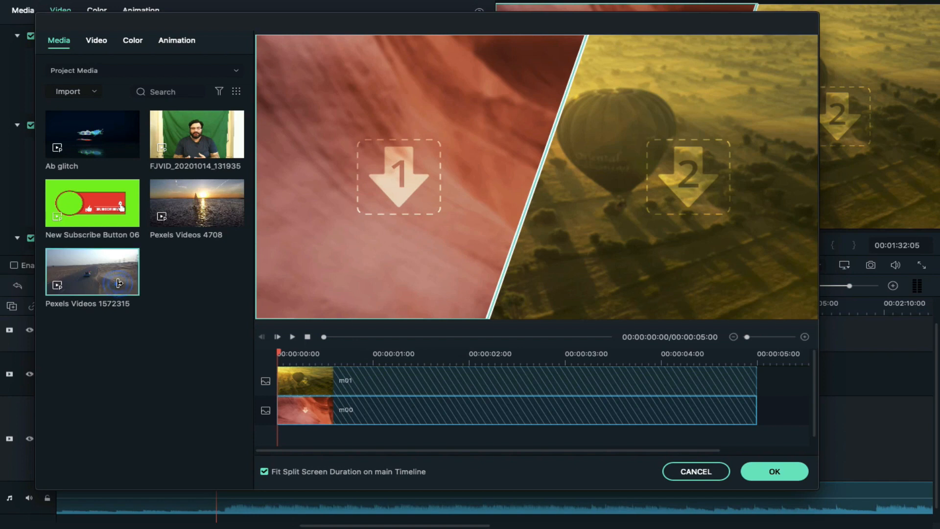
left_click_drag(120, 285, 300, 418)
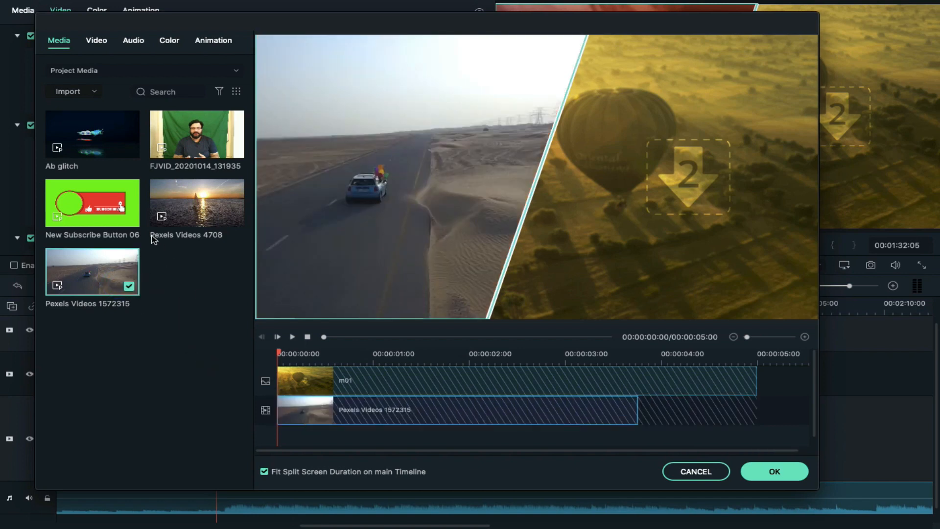
left_click_drag(182, 213, 296, 380)
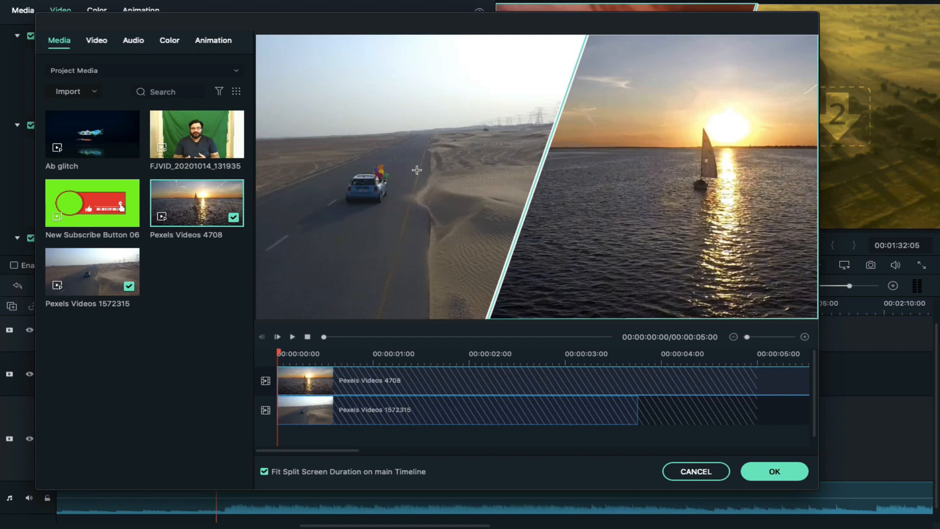
Step: Review the video, audio, color and animation settings in the split screen's advanced editor, and confirm the filled split screen
left_click(106, 42)
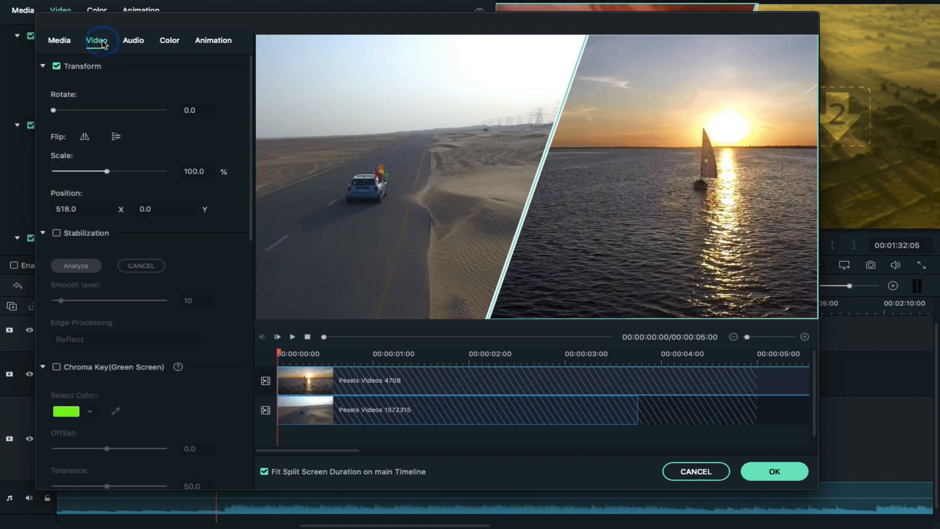
left_click(135, 42)
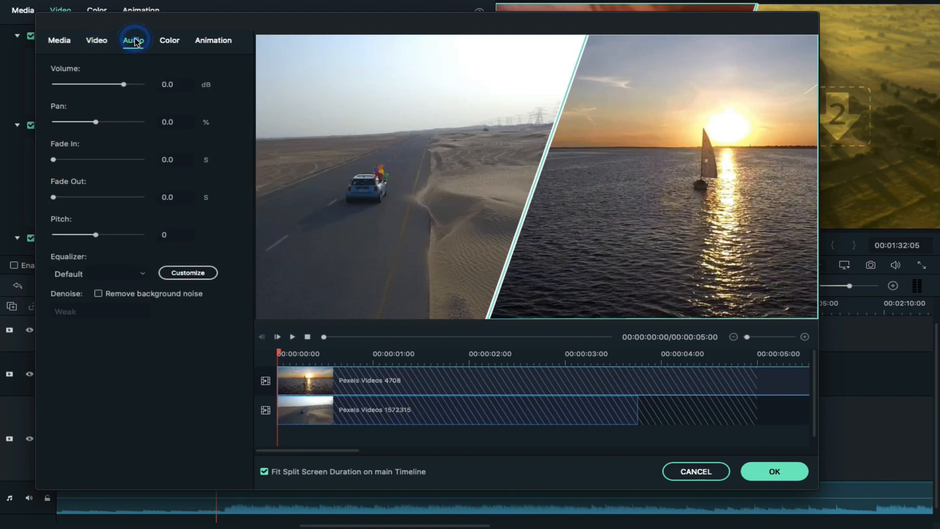
left_click(172, 42)
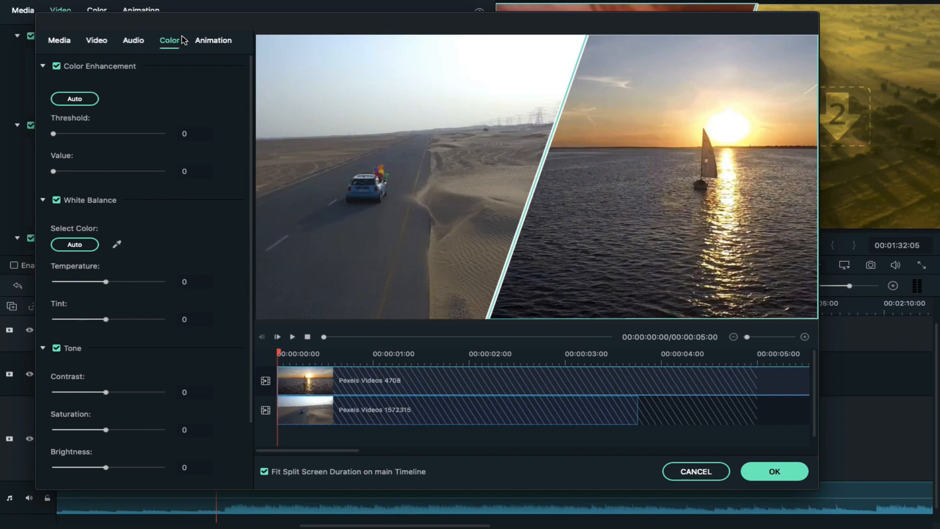
left_click(214, 41)
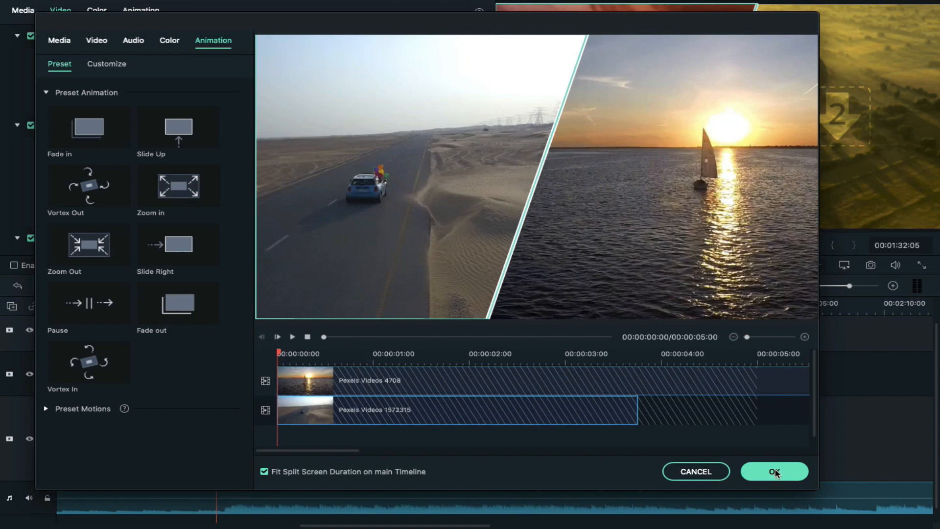
left_click(774, 472)
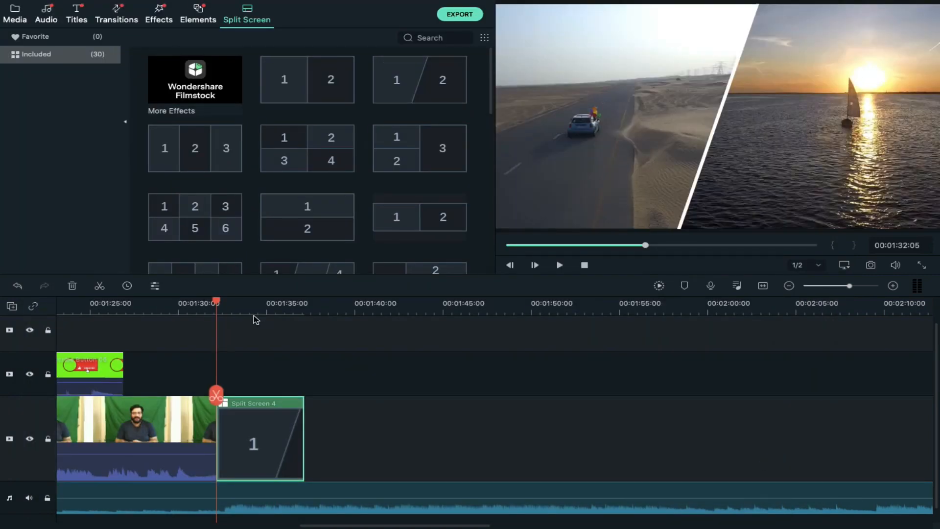
Step: Play the split screen section from 00:01:32:05 past its end to check both panes
key("space")
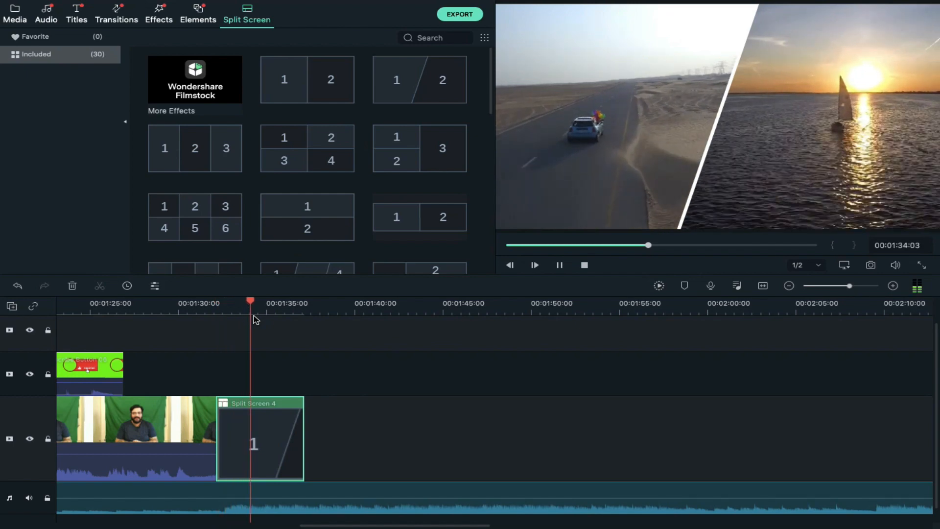
key("space")
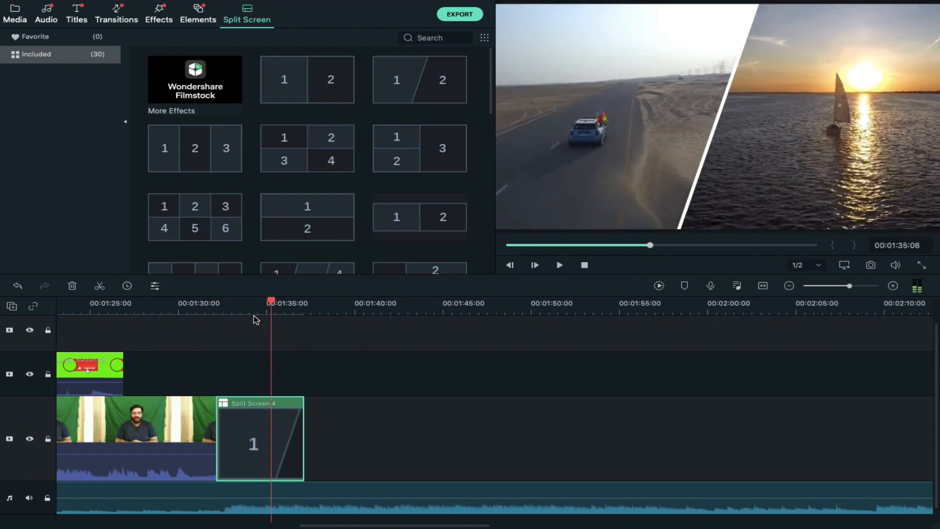
key("space")
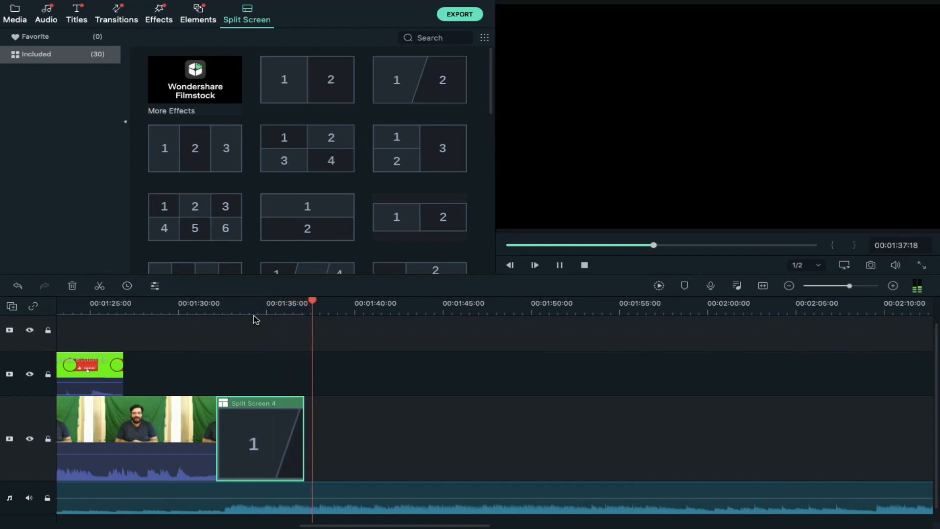
key("space")
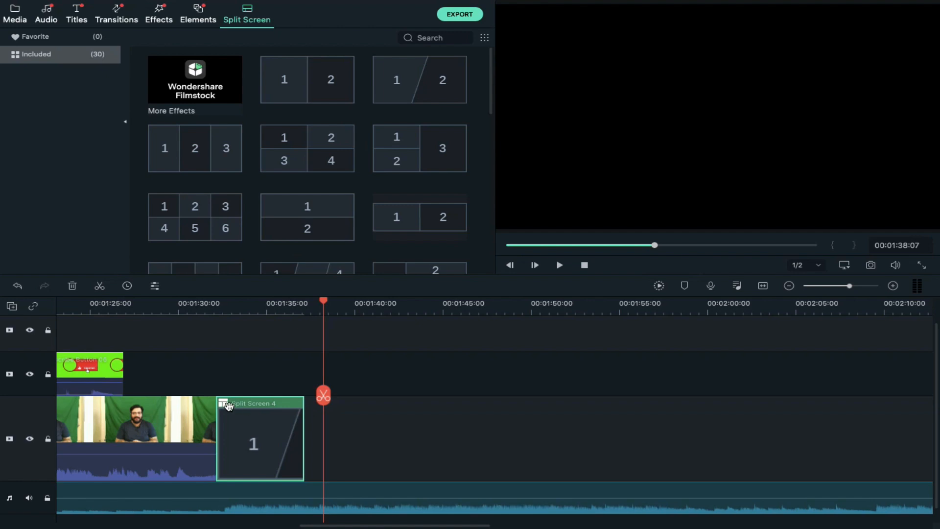
Step: Look through the media recording options for webcam, voiceover and PC screen without starting any of them
scroll(269, 420, "left", 10)
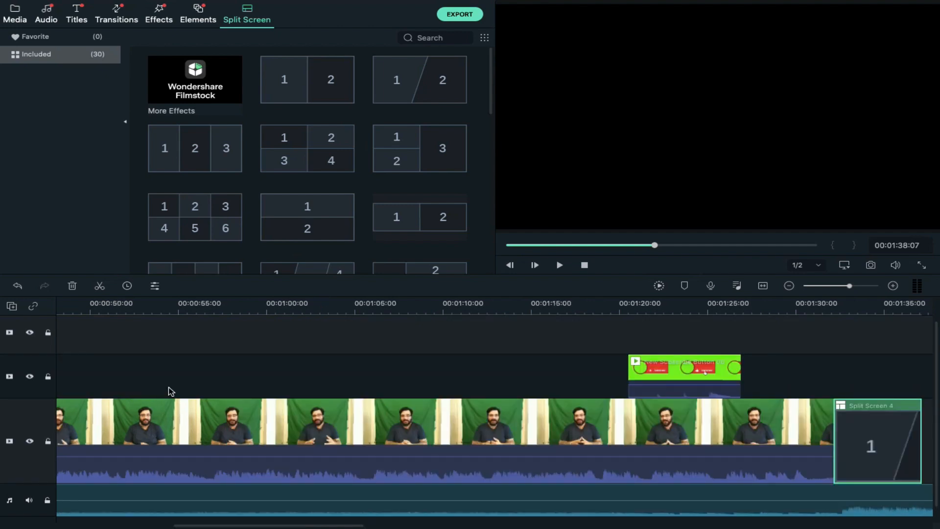
mouse_move(152, 6)
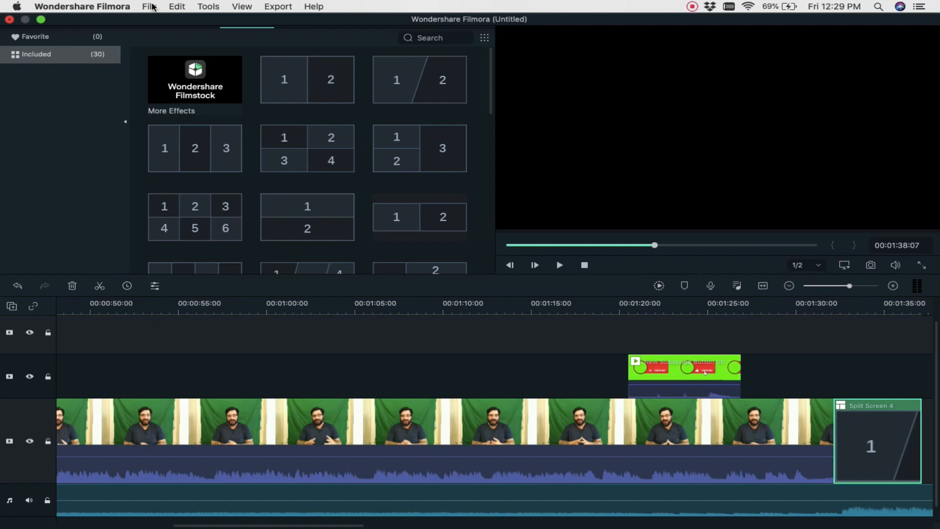
left_click(154, 7)
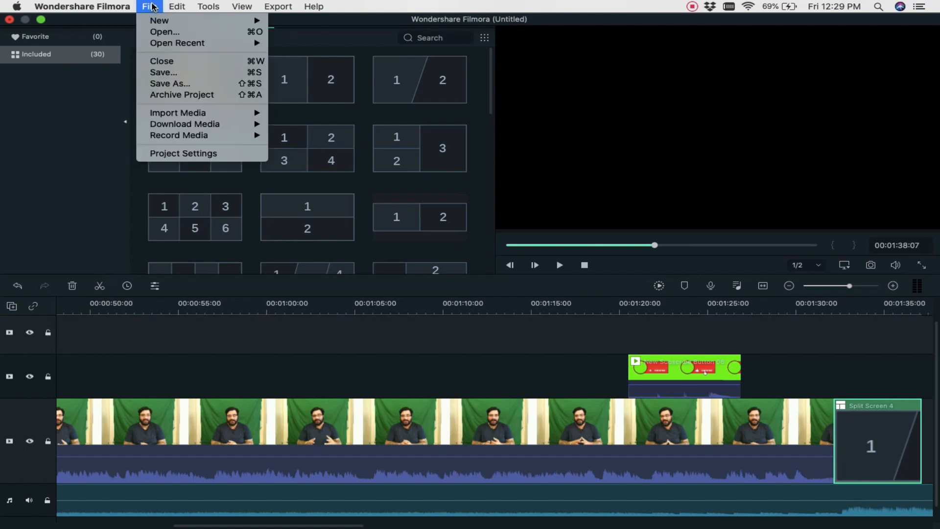
mouse_move(203, 141)
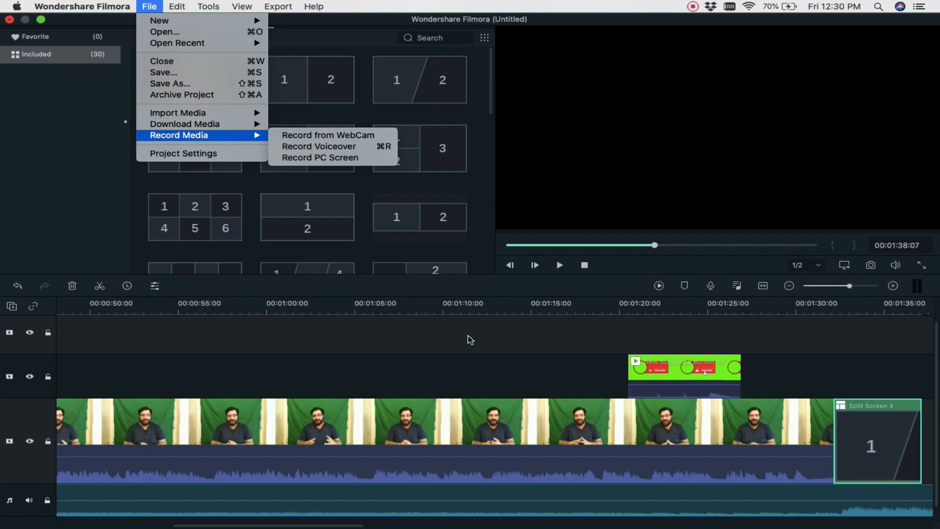
left_click(470, 339)
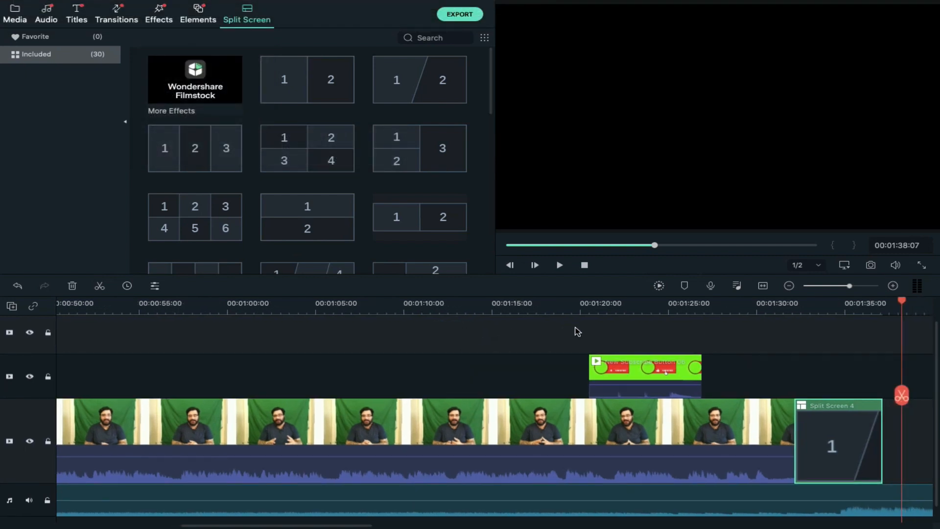
Step: Record a voiceover of about 10 seconds from 00:01:38:07 with the Built-in Microphone and the project muted
scroll(703, 327, "right", 3)
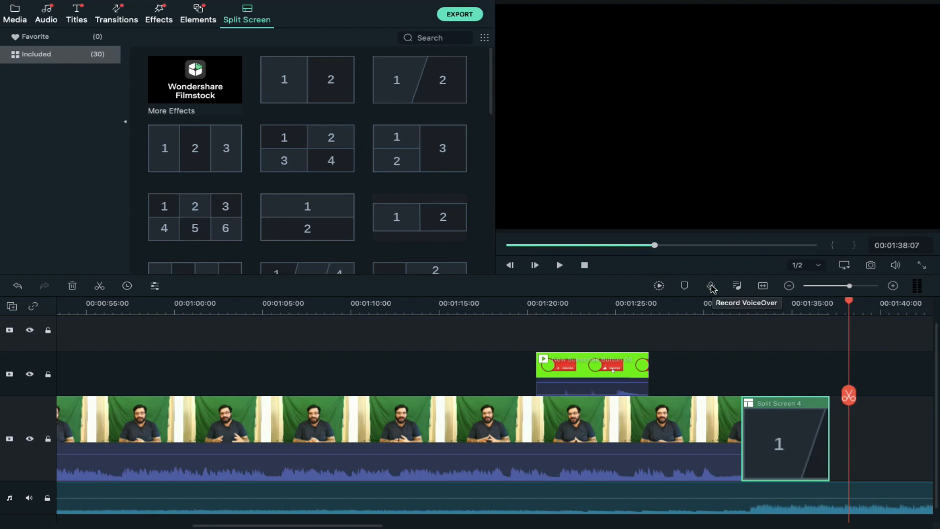
left_click(711, 286)
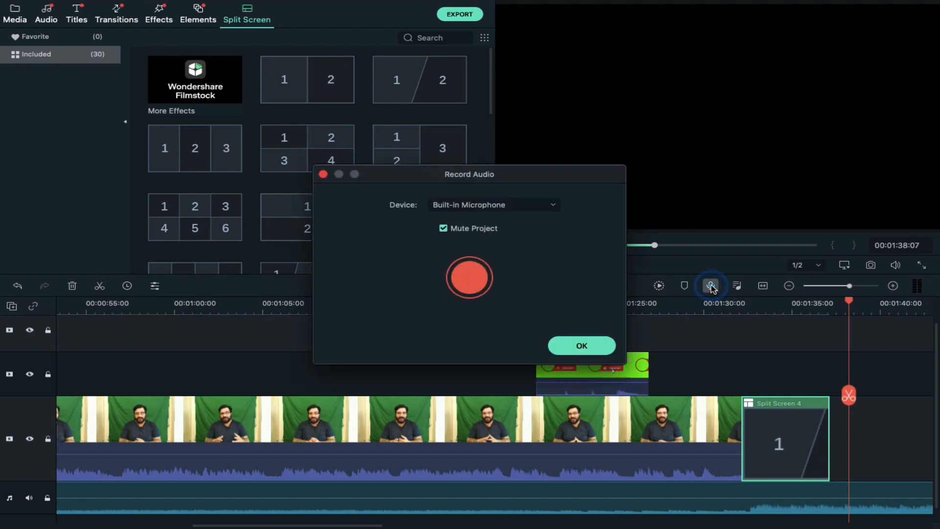
left_click(460, 274)
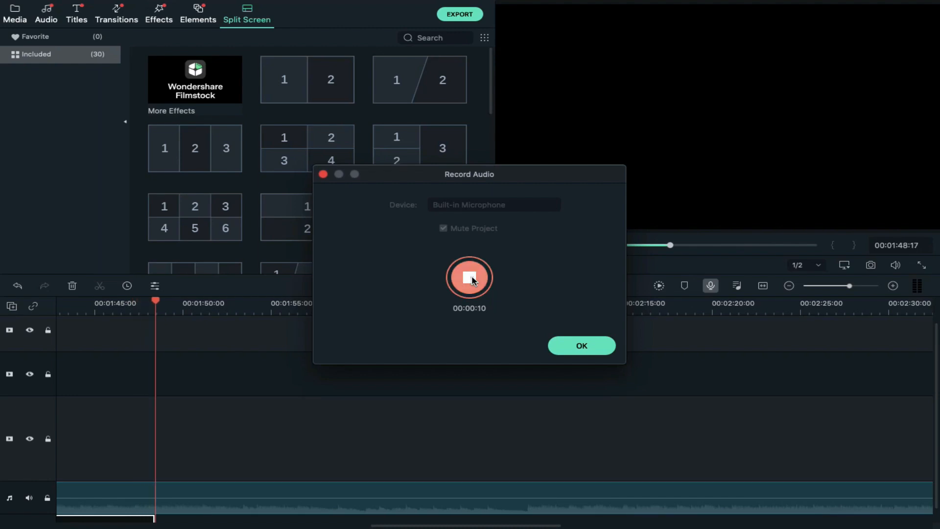
left_click(471, 279)
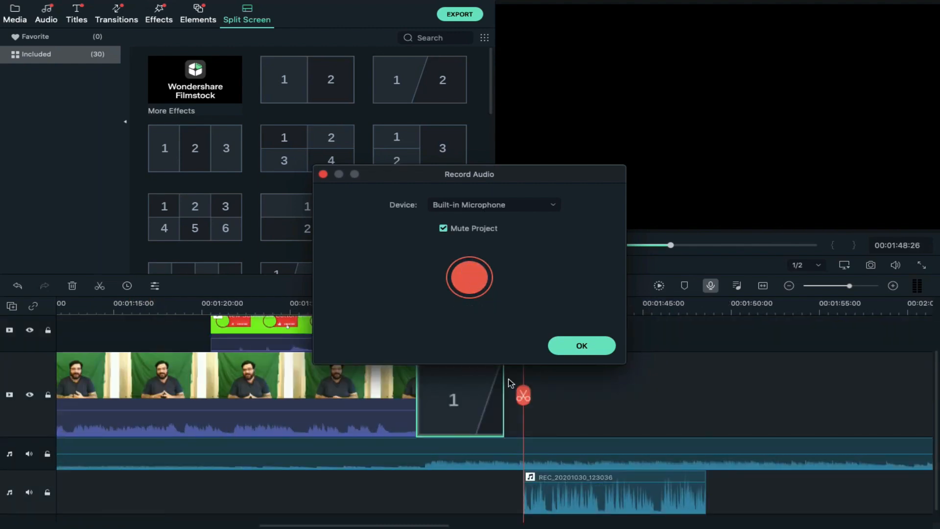
left_click(558, 349)
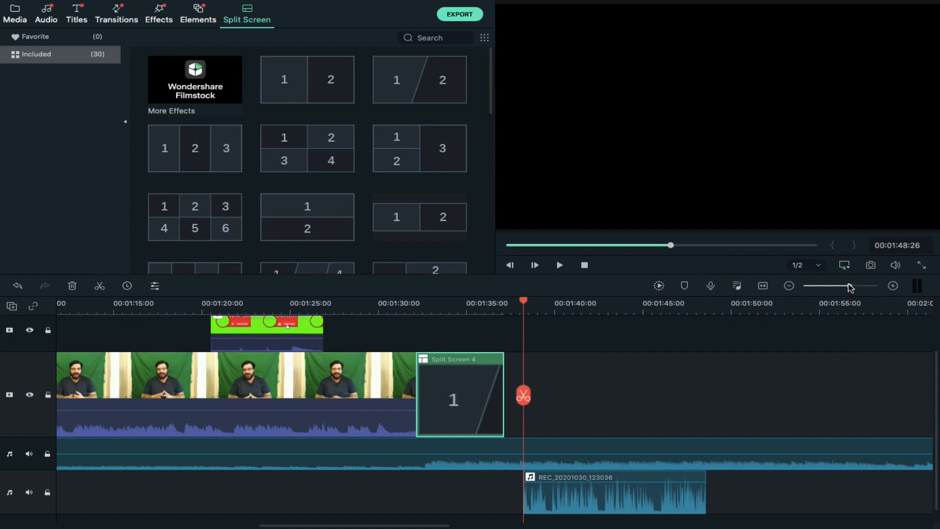
Step: Start an export of the project and review the format, device and YouTube output options
mouse_move(849, 288)
left_mouse_down()
mouse_move(836, 289)
mouse_move(858, 287)
left_mouse_up()
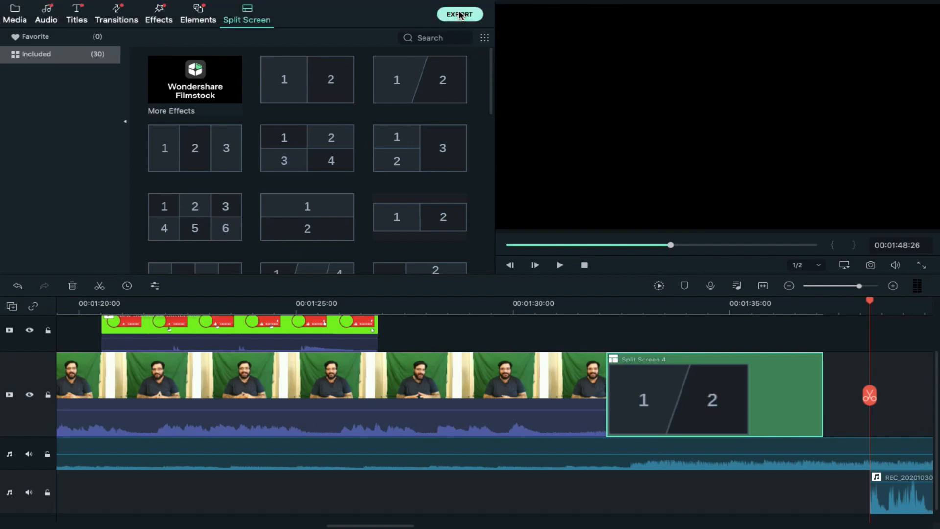
left_click(459, 14)
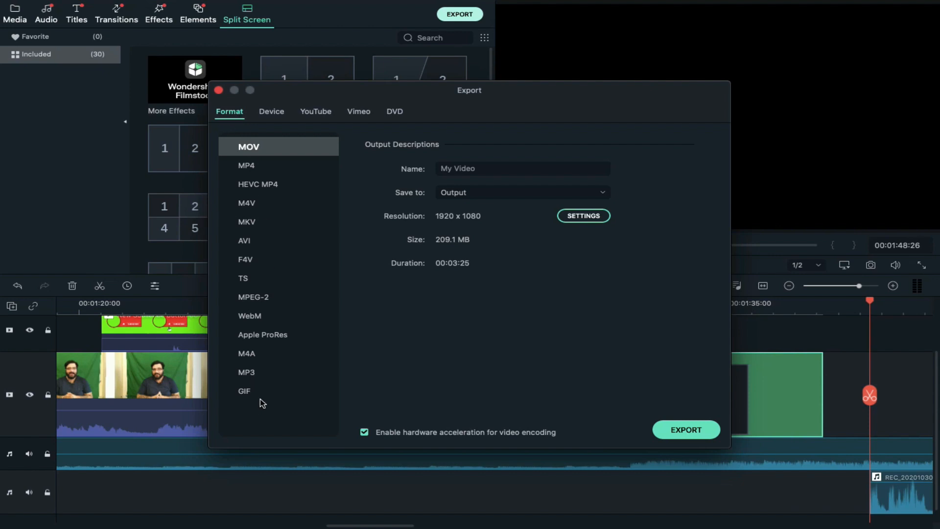
left_click(277, 113)
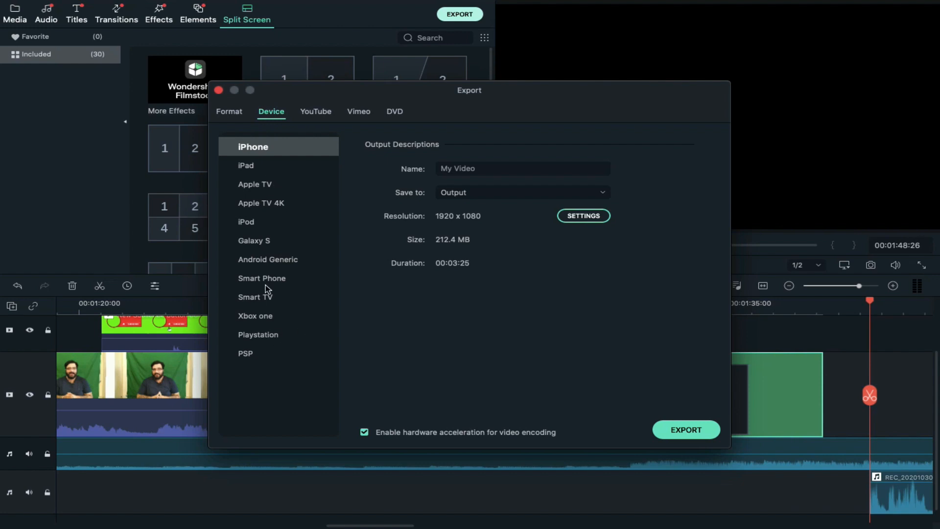
left_click(314, 114)
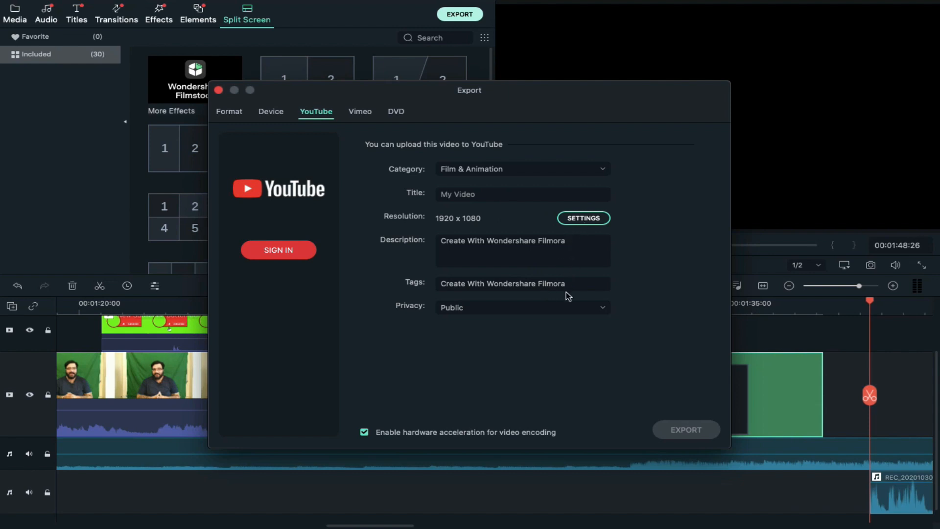
left_click(231, 111)
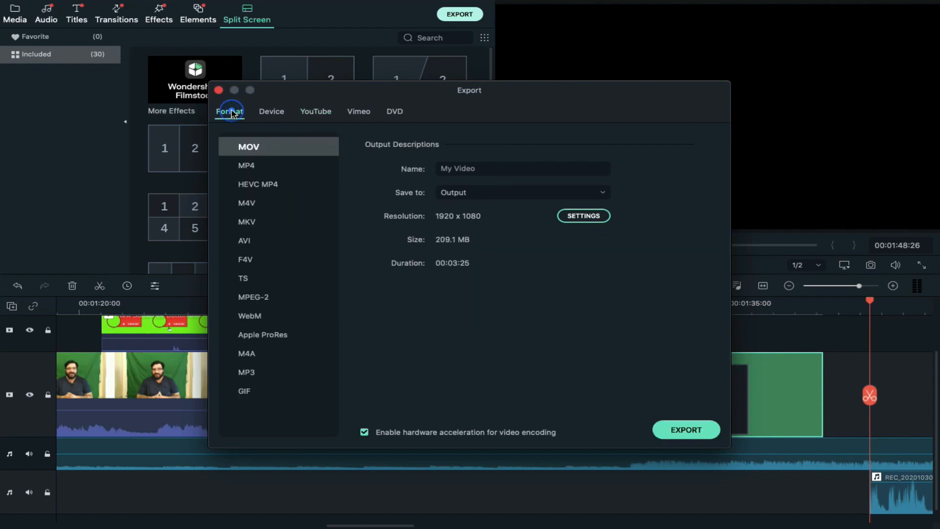
Step: Choose MP4 as the export format and check the save locations, keeping Output
left_click(249, 166)
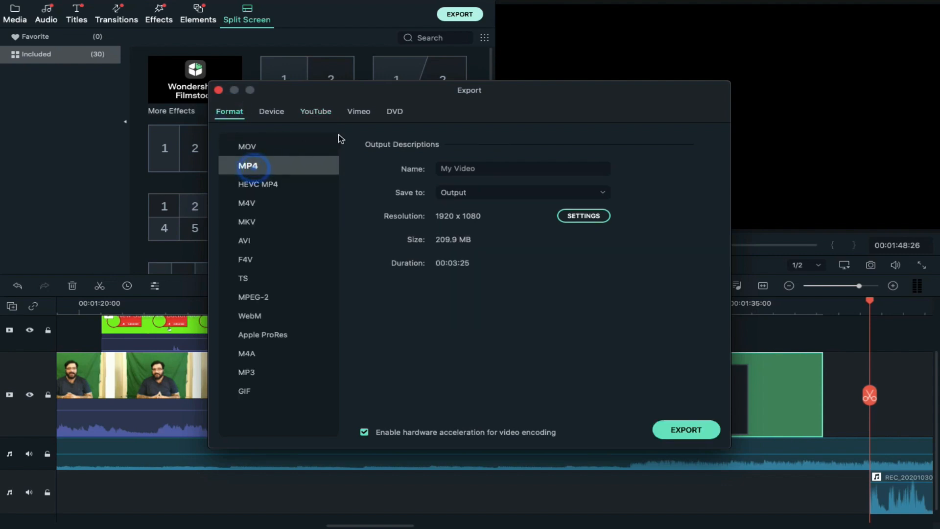
left_click(538, 193)
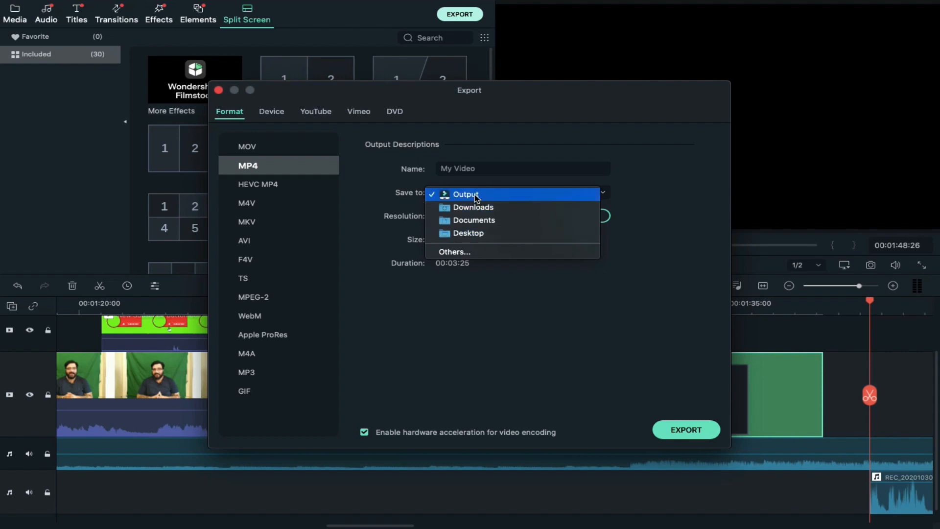
left_click(556, 336)
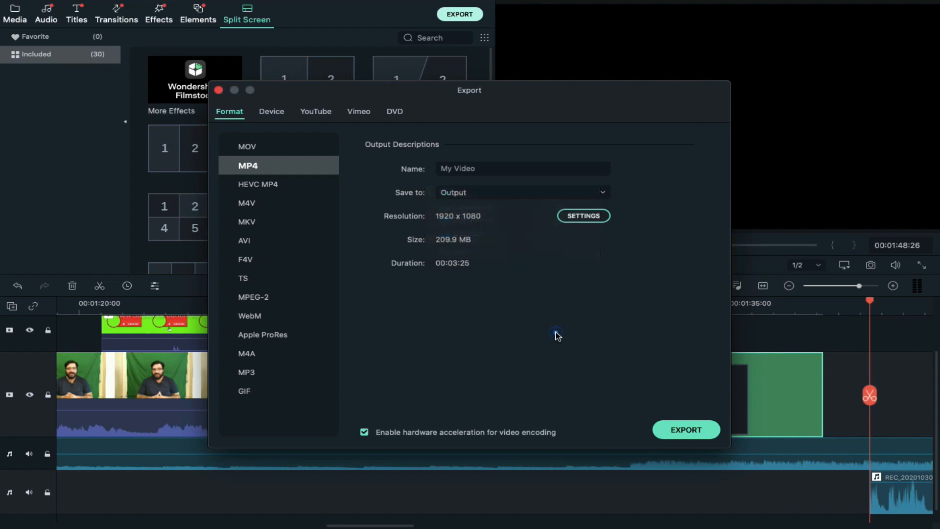
Step: Set the MP4 export quality to Best at 1920 x 1080, and close the export window without exporting
left_click(569, 219)
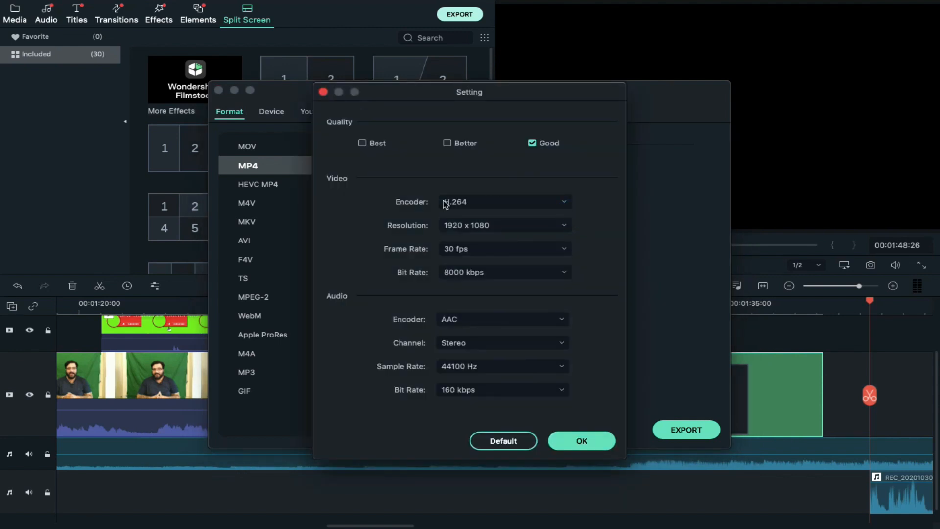
left_click(499, 226)
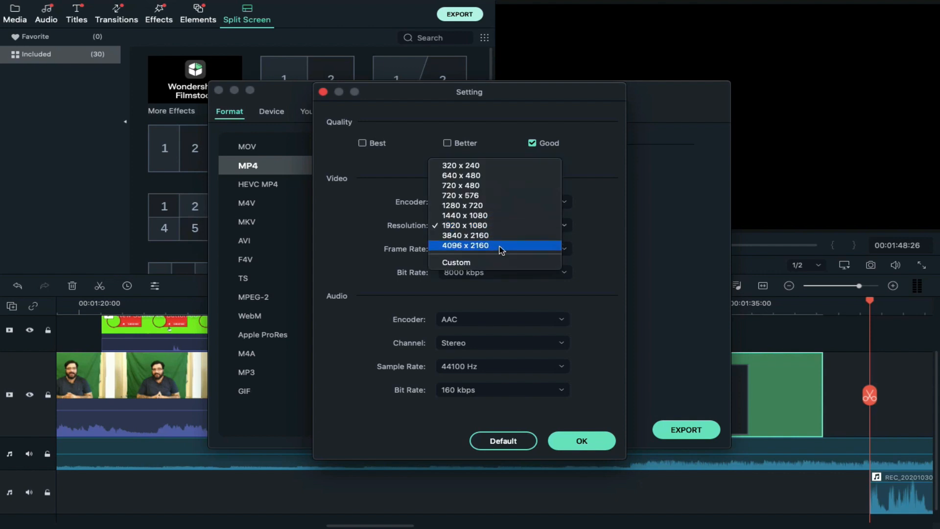
left_click(592, 263)
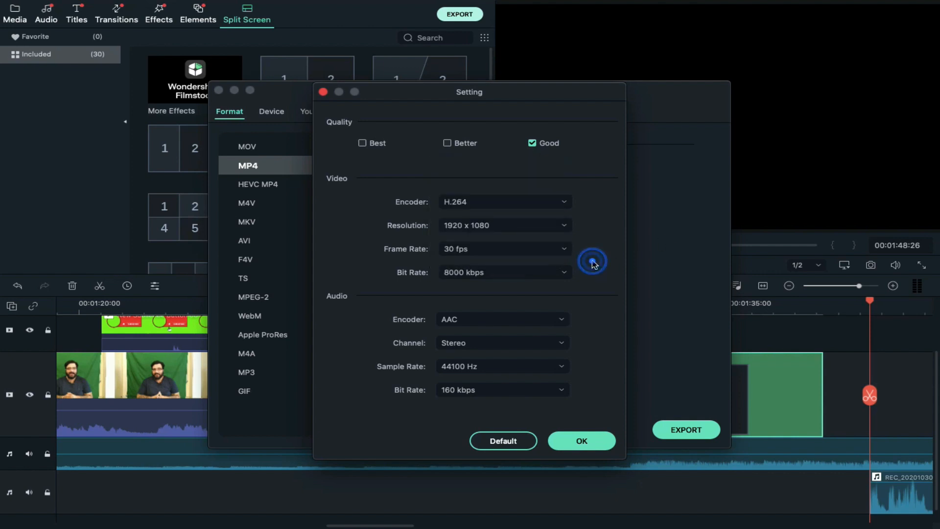
left_click(363, 143)
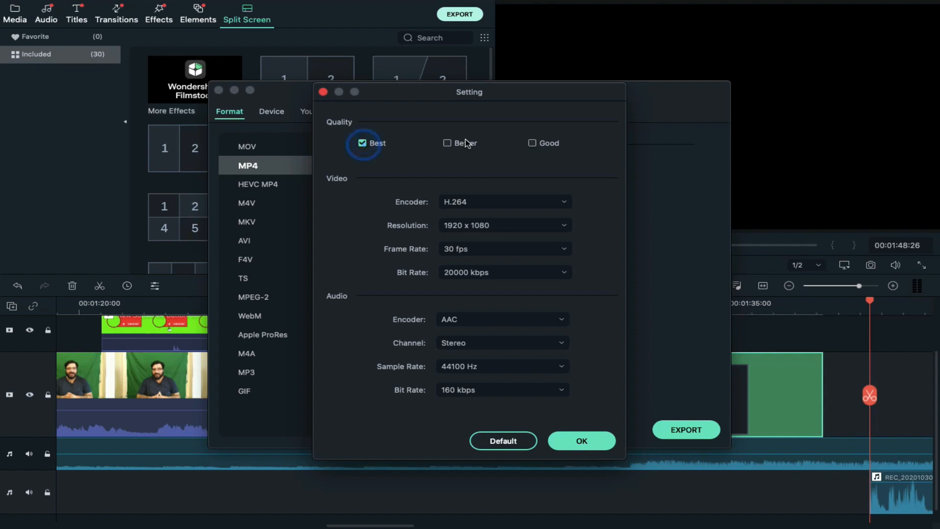
left_click(539, 390)
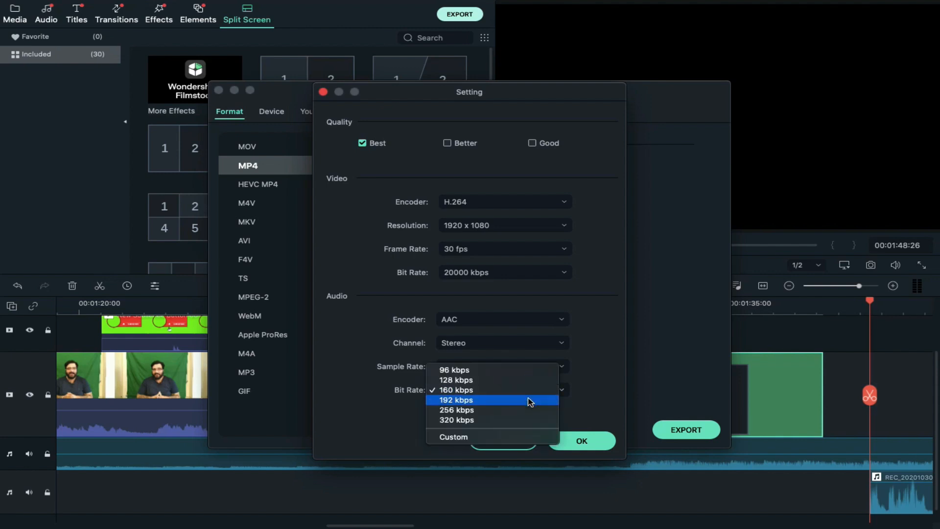
left_click(615, 367)
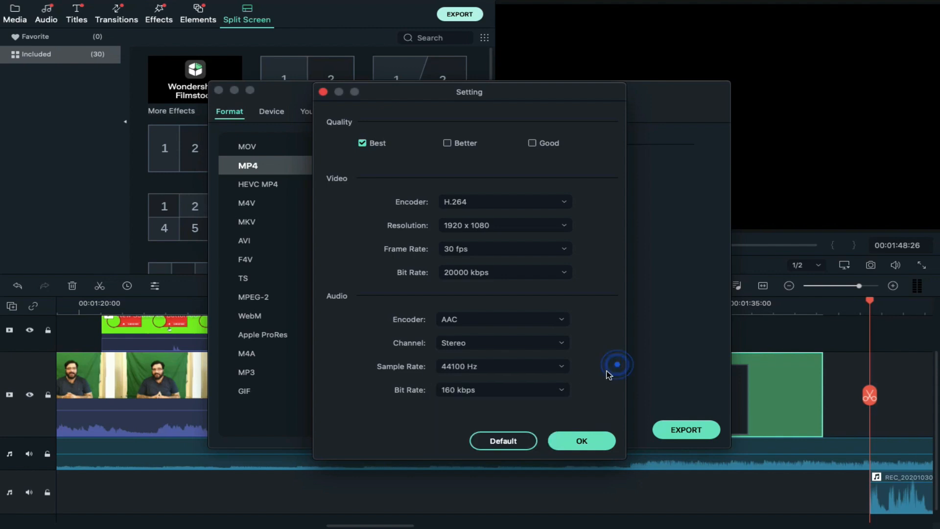
left_click(602, 448)
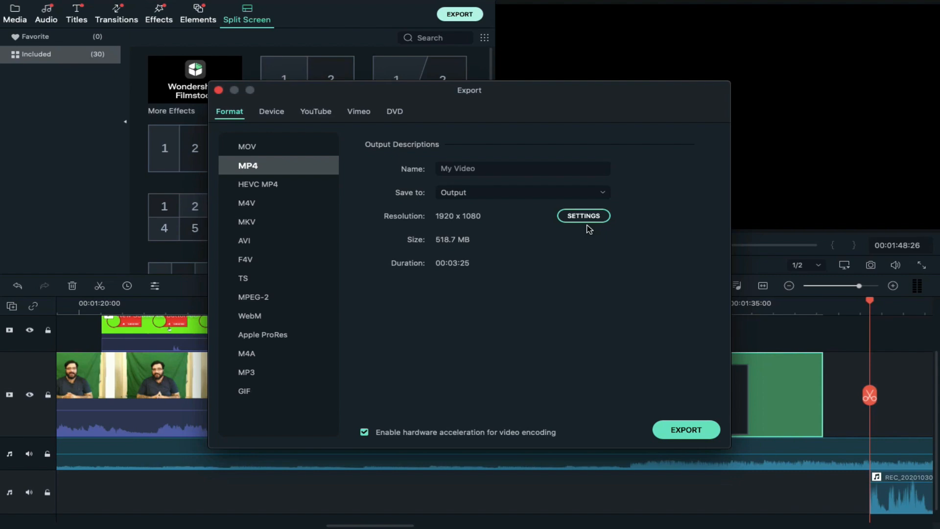
left_click(218, 89)
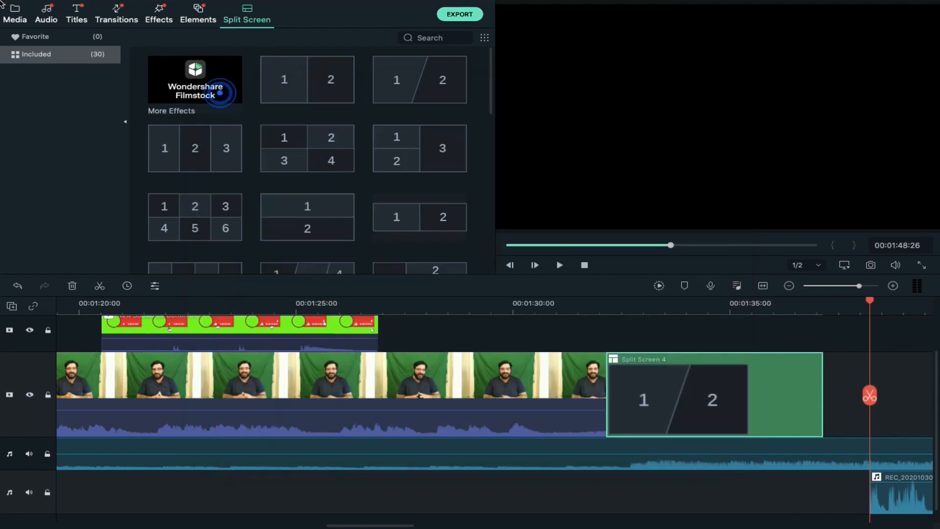